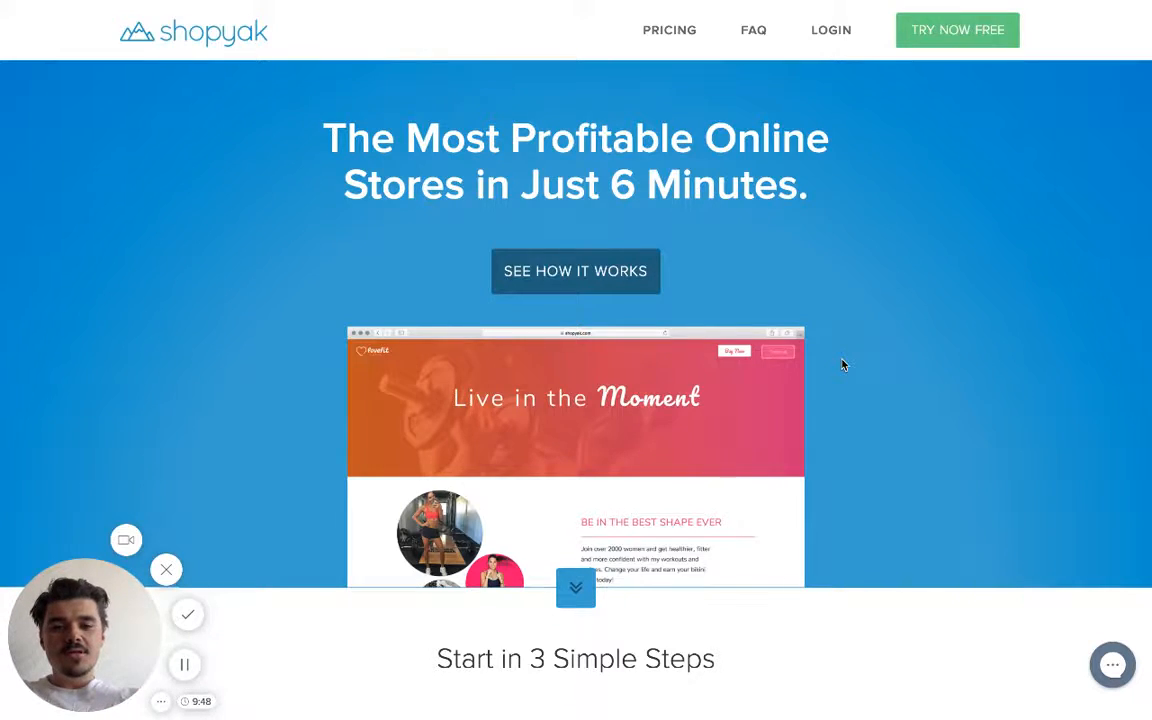
Step: Look over the ShopYak home page and its free-trial sign-up form
{"action": "scroll", "coordinate": [842, 365], "scroll_direction": "down", "scroll_amount": 20}
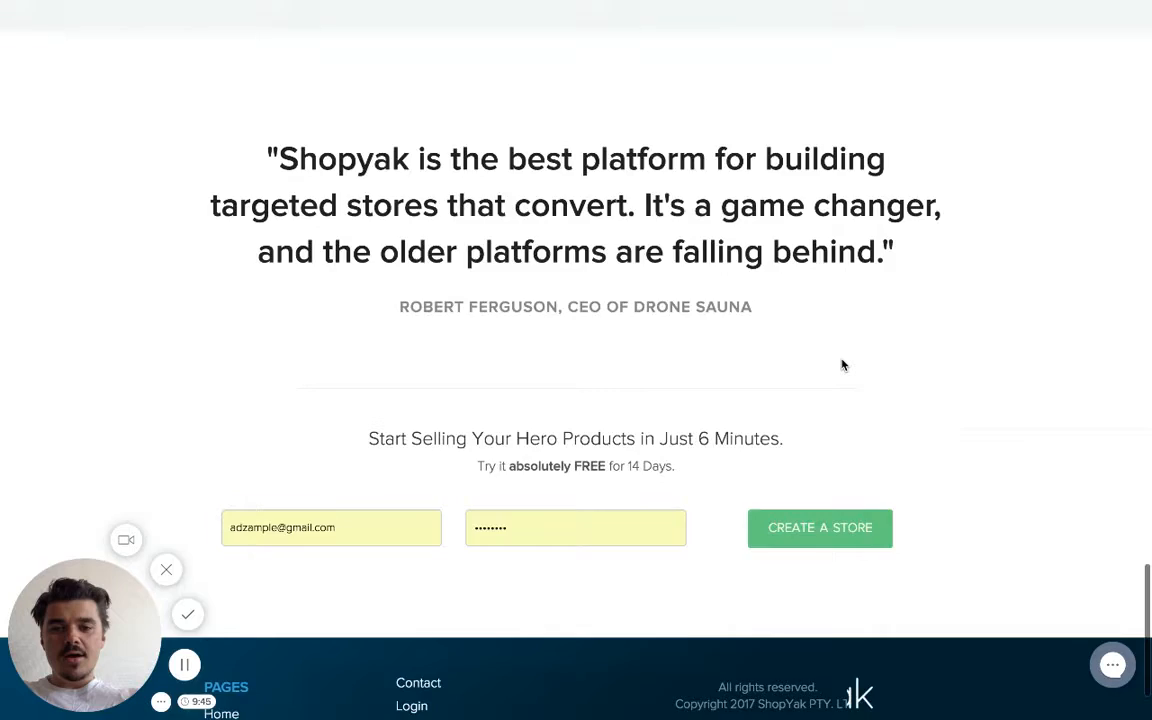
{"action": "scroll", "coordinate": [842, 363], "scroll_direction": "up", "scroll_amount": 20}
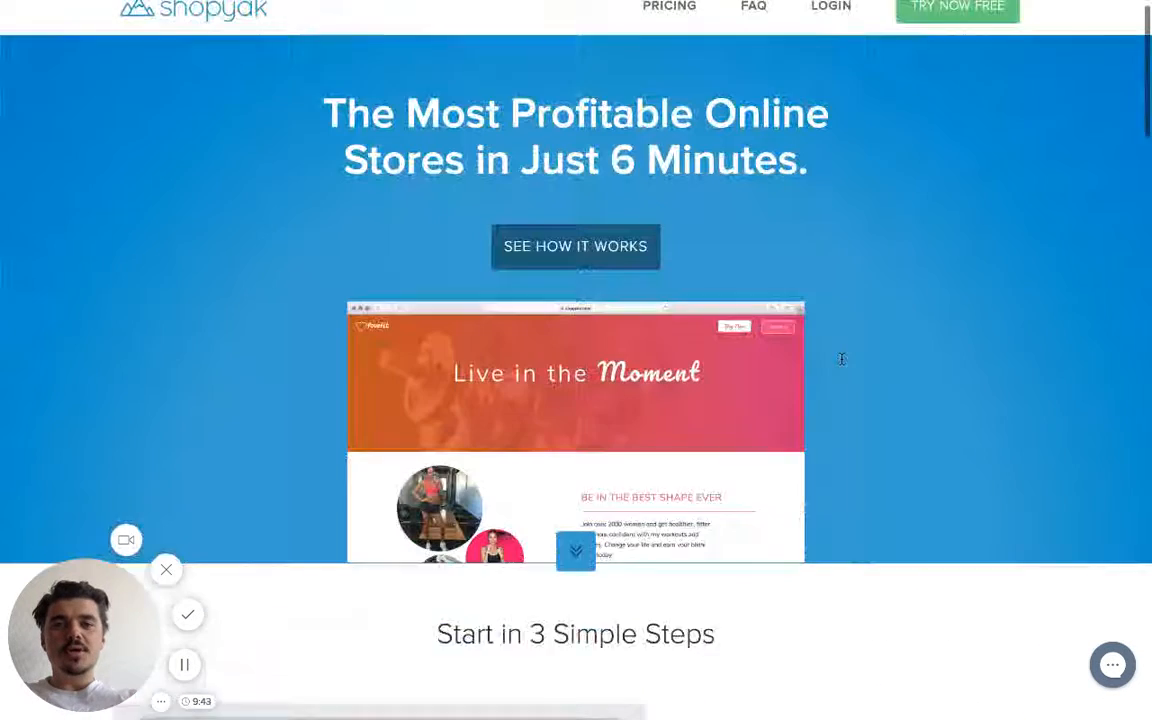
{"action": "scroll", "coordinate": [842, 360], "scroll_direction": "up", "scroll_amount": 1}
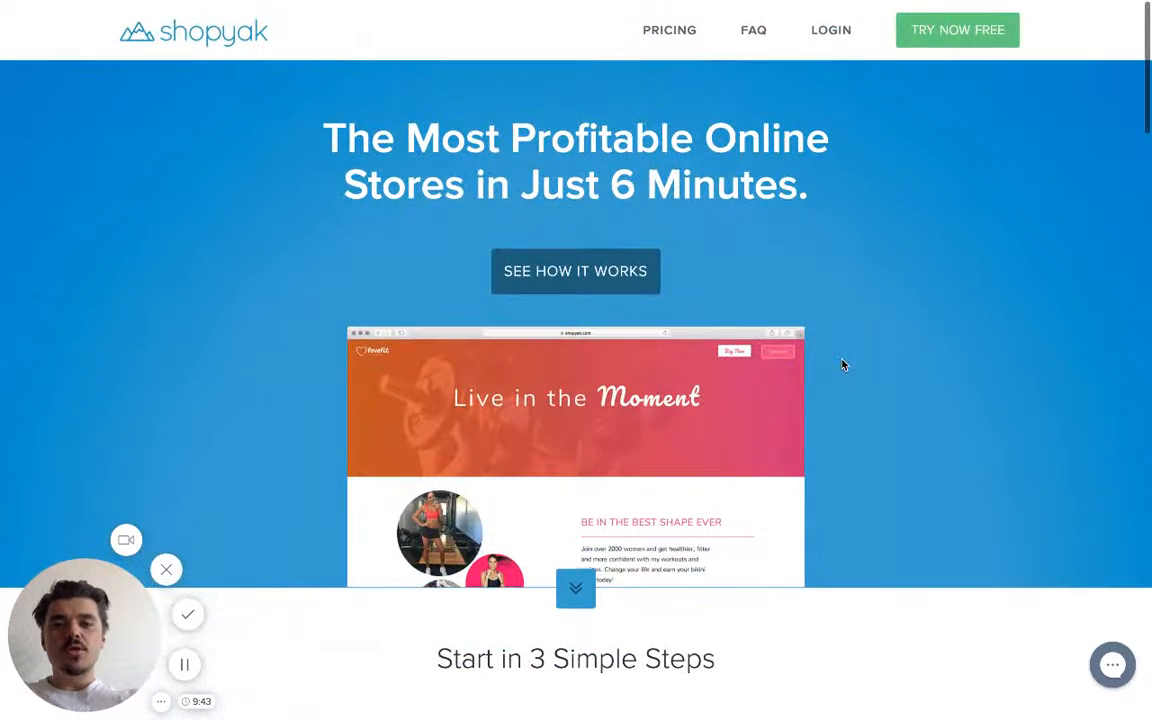
{"action": "left_click", "coordinate": [967, 33]}
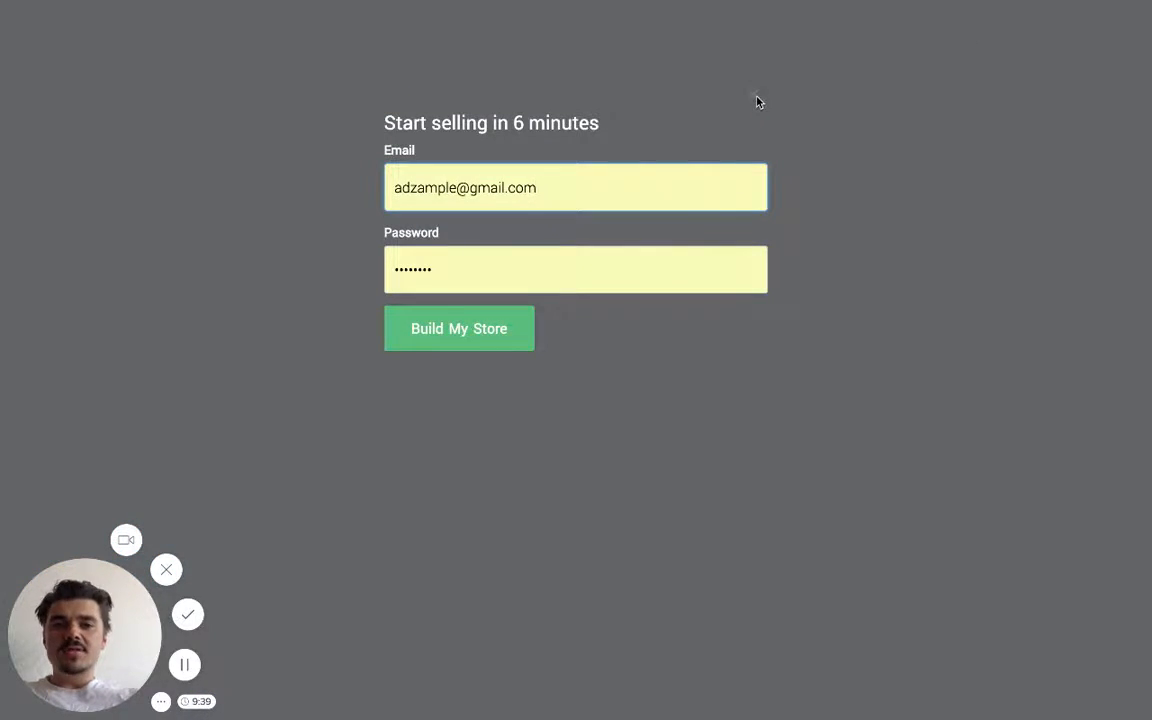
{"action": "left_click", "coordinate": [757, 101]}
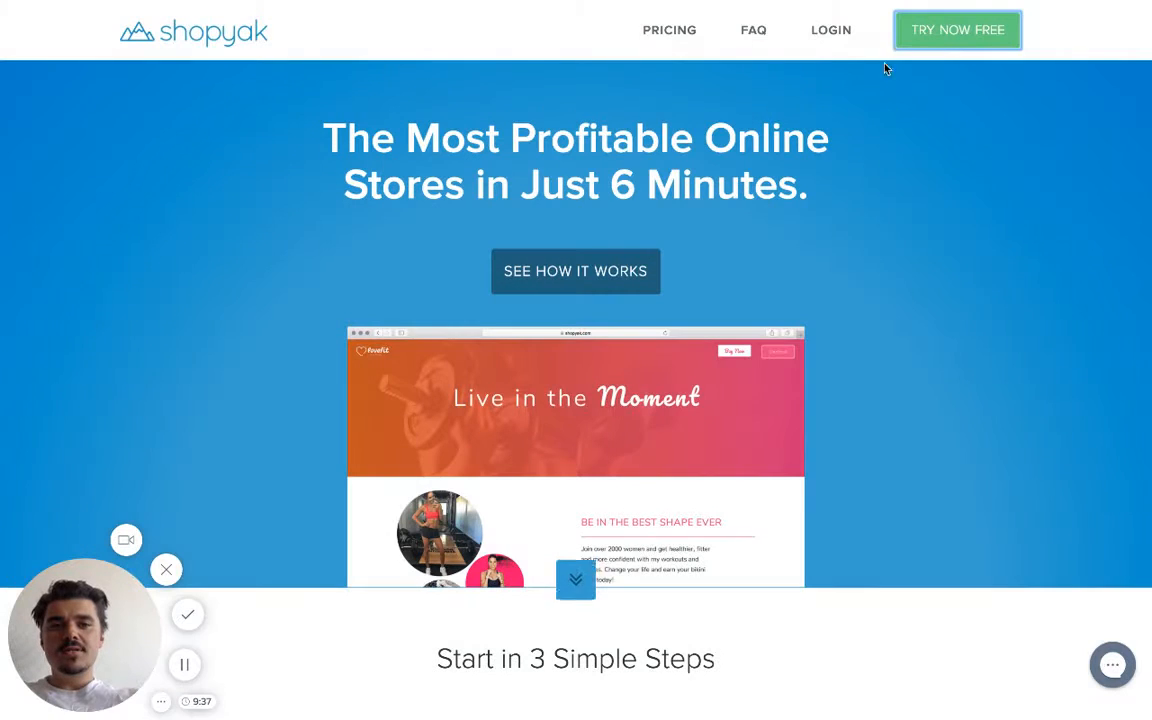
Step: Log in to the existing ShopYak store account with the prefilled credentials
{"action": "left_click", "coordinate": [841, 34]}
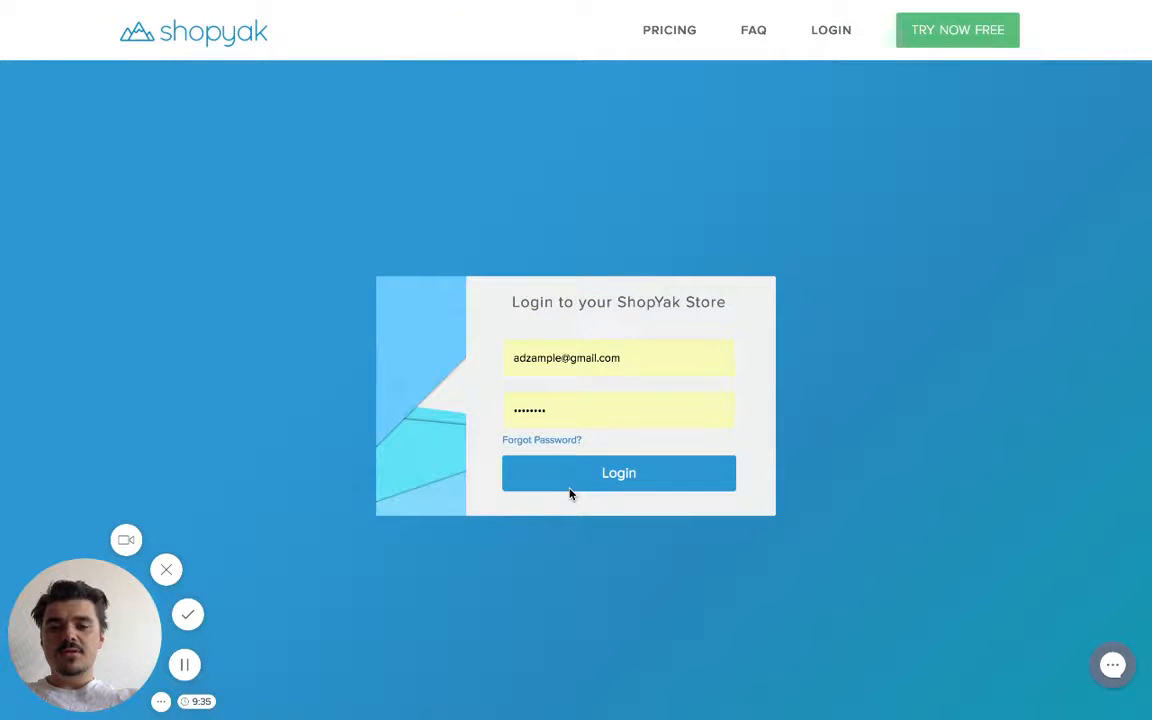
{"action": "left_click", "coordinate": [563, 487]}
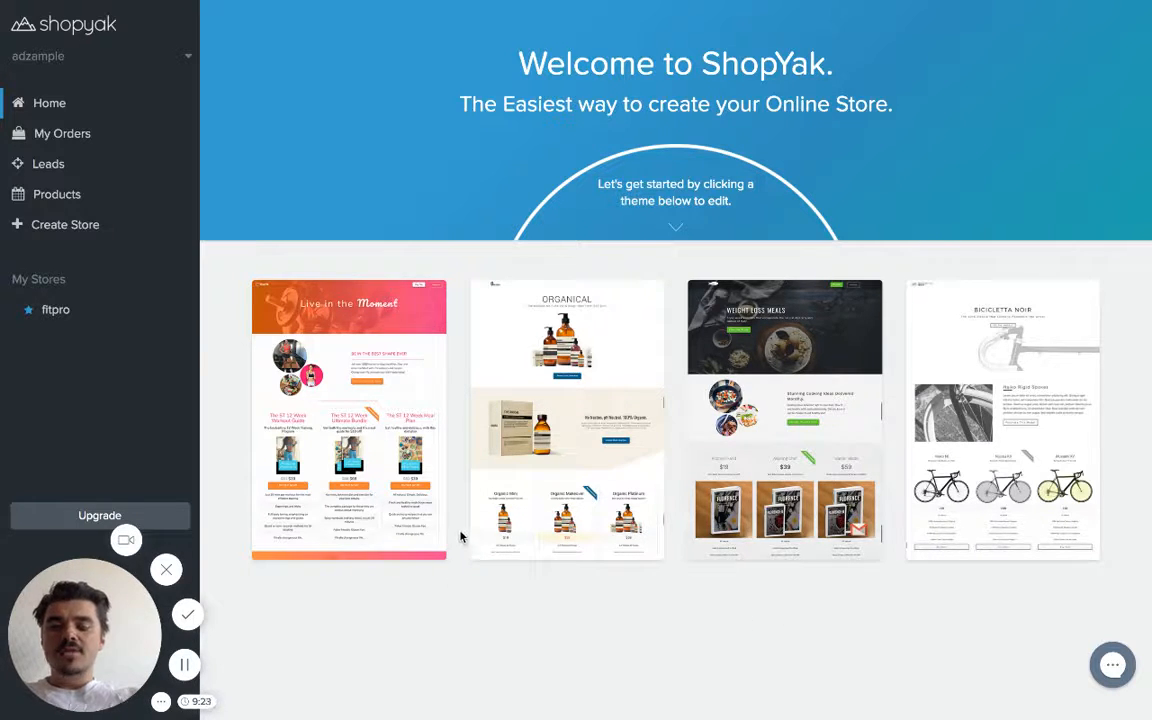
Step: Start customising the "Live in the Moment" theme and set its website domain to fitnesspro.shopyak.com
{"action": "mouse_move", "coordinate": [437, 478]}
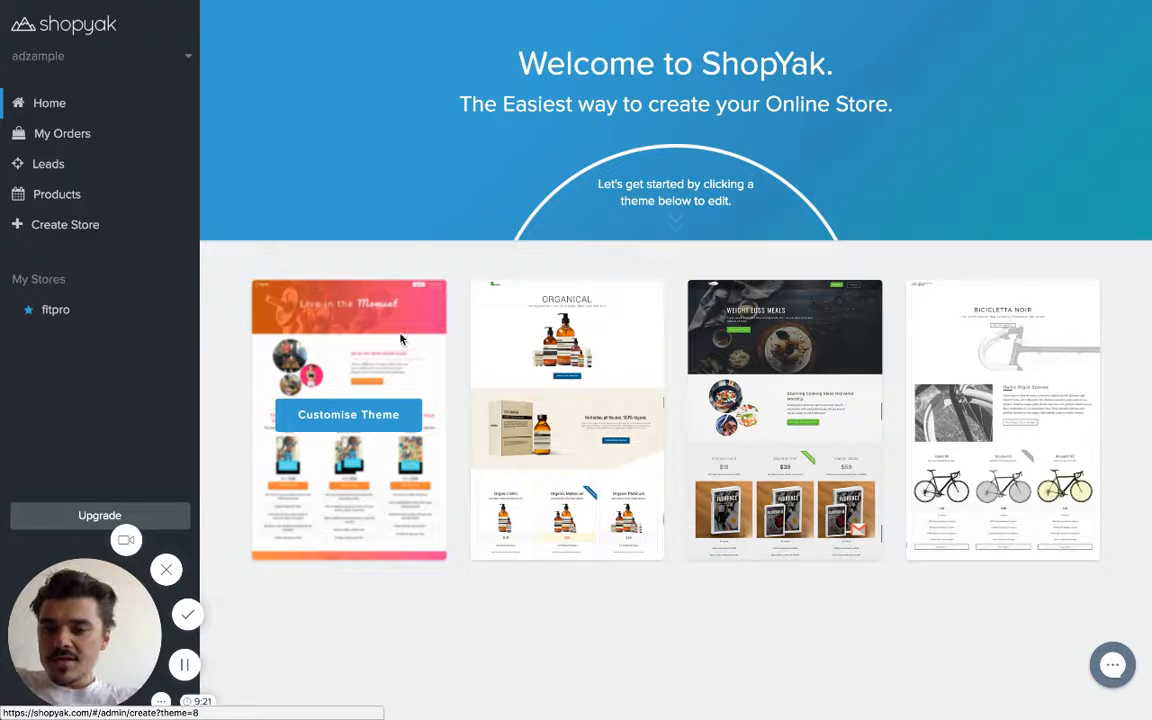
{"action": "left_click", "coordinate": [362, 412]}
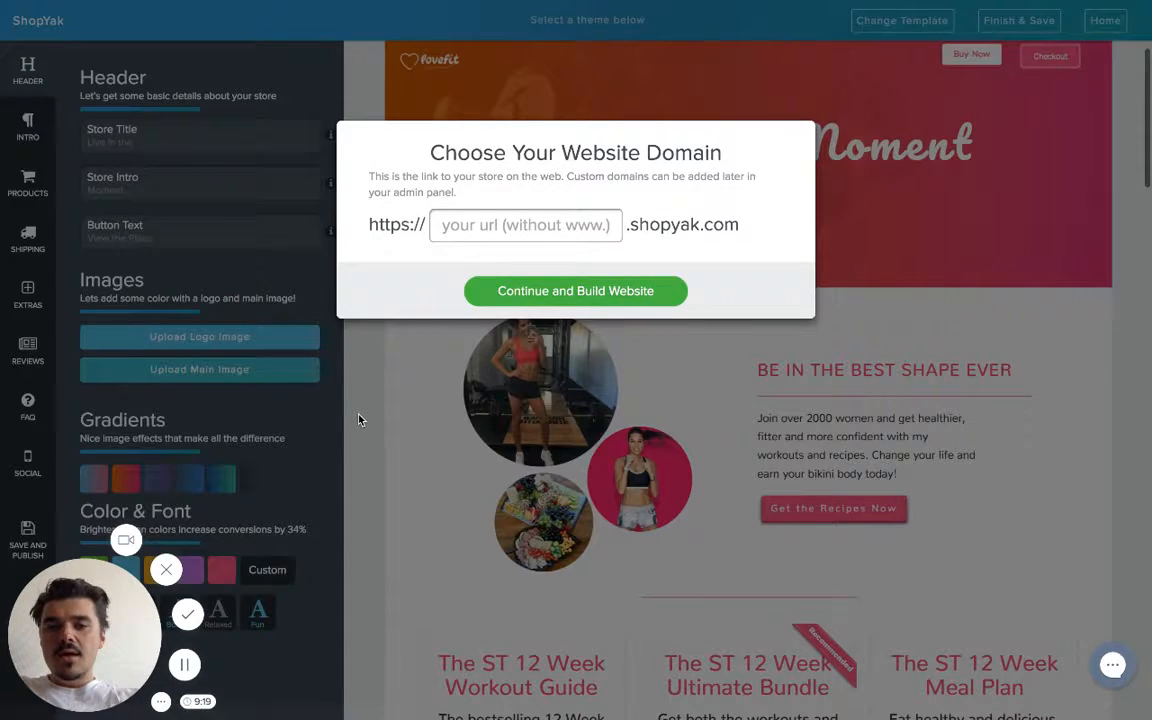
{"action": "left_click", "coordinate": [507, 233]}
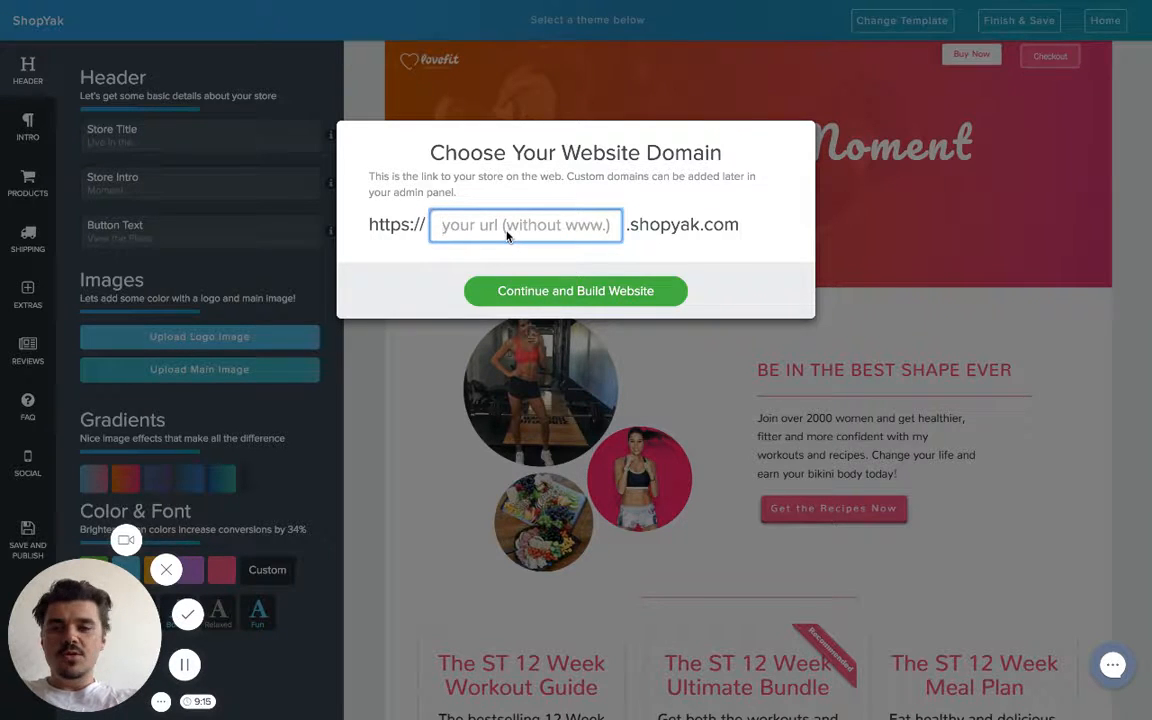
{"action": "type", "text": "fi"}
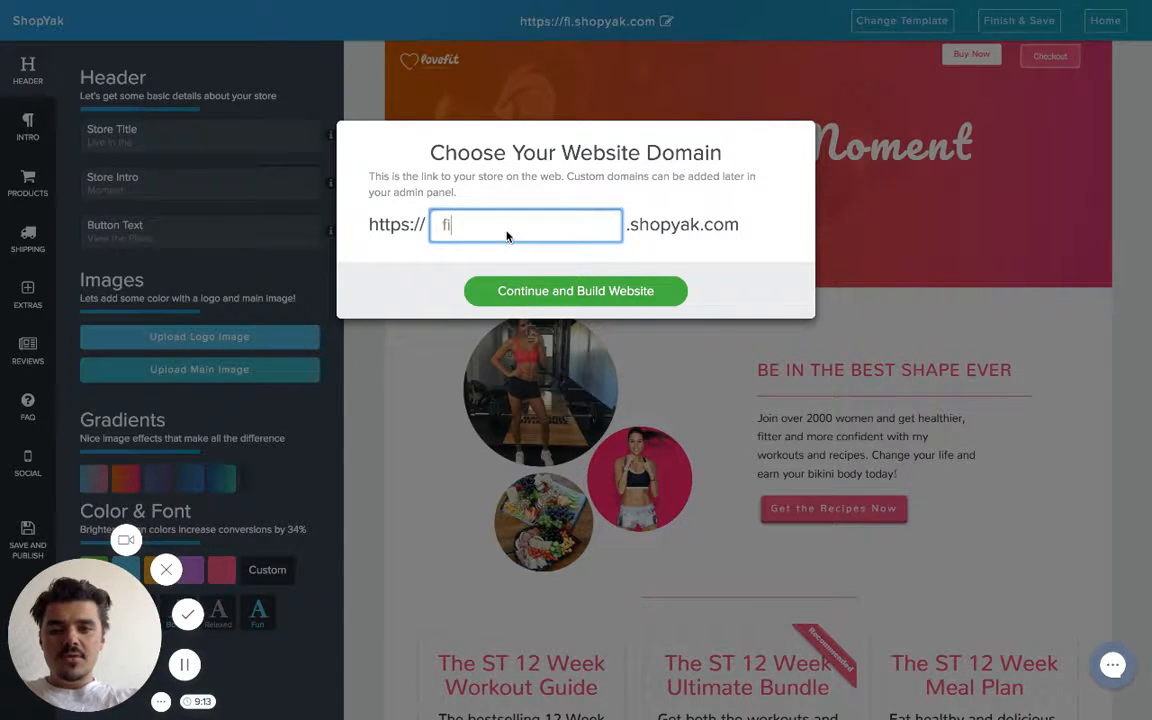
{"action": "type", "text": "tnesspro"}
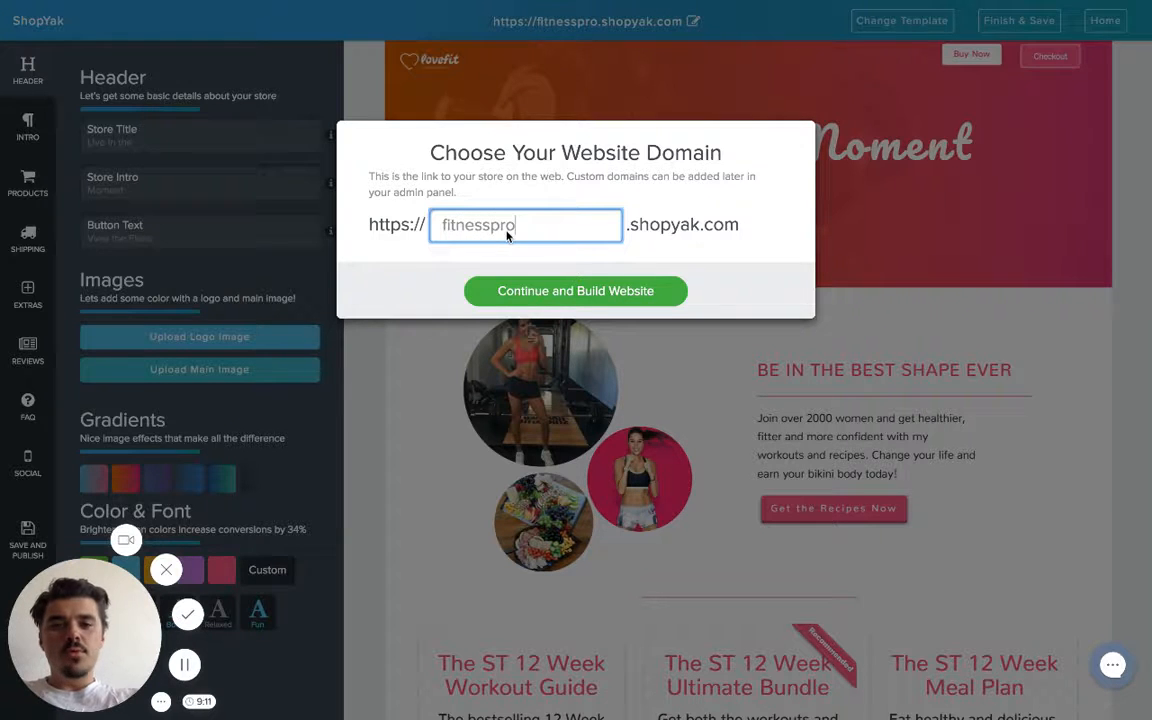
{"action": "left_click", "coordinate": [653, 291]}
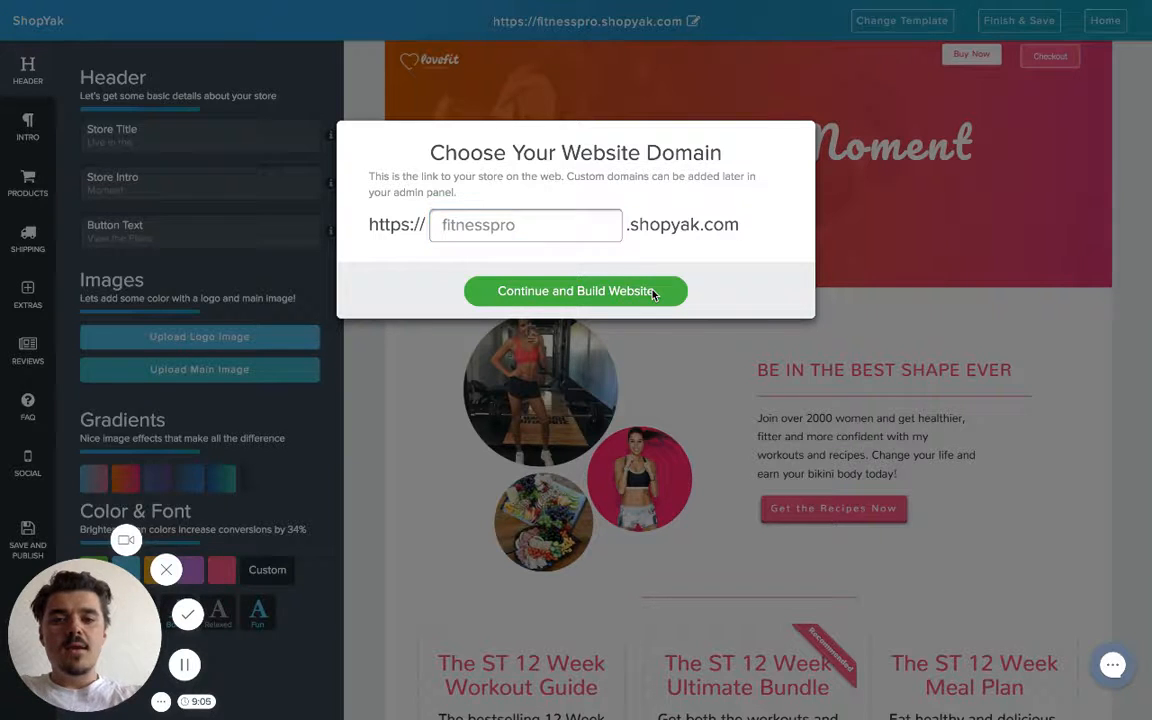
Step: Change the header's store title to "Workout in" and the store intro to "Style"
{"action": "scroll", "coordinate": [935, 304], "scroll_direction": "up", "scroll_amount": 1}
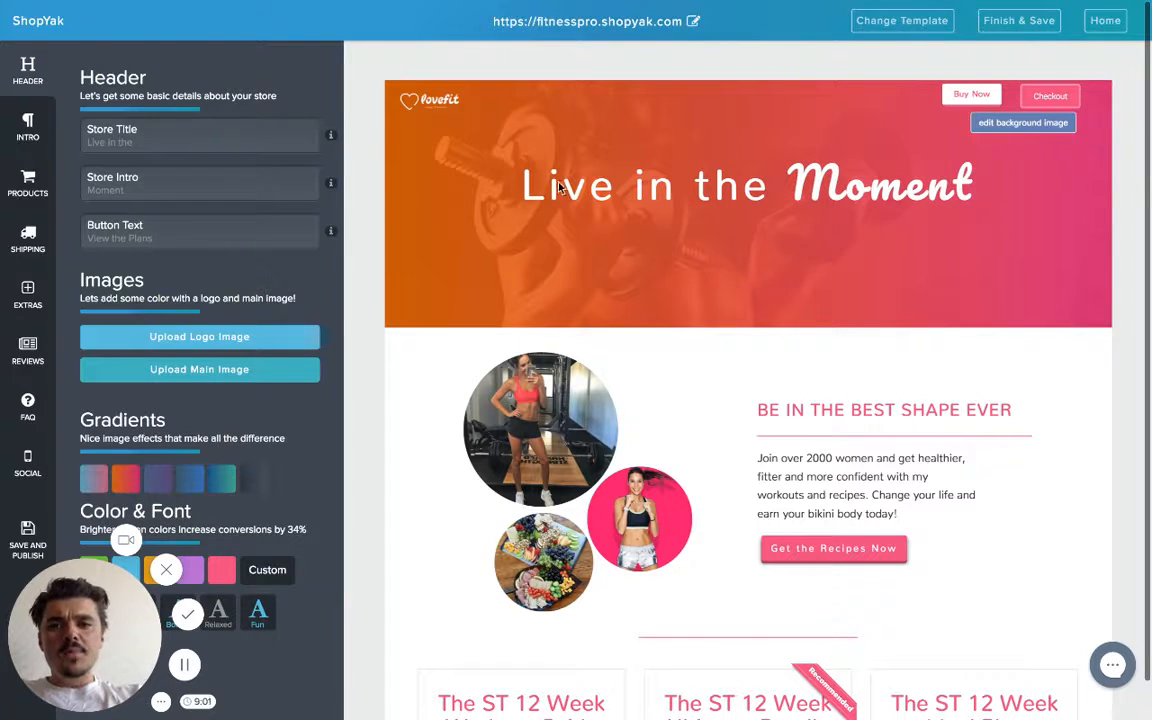
{"action": "left_click", "coordinate": [215, 145]}
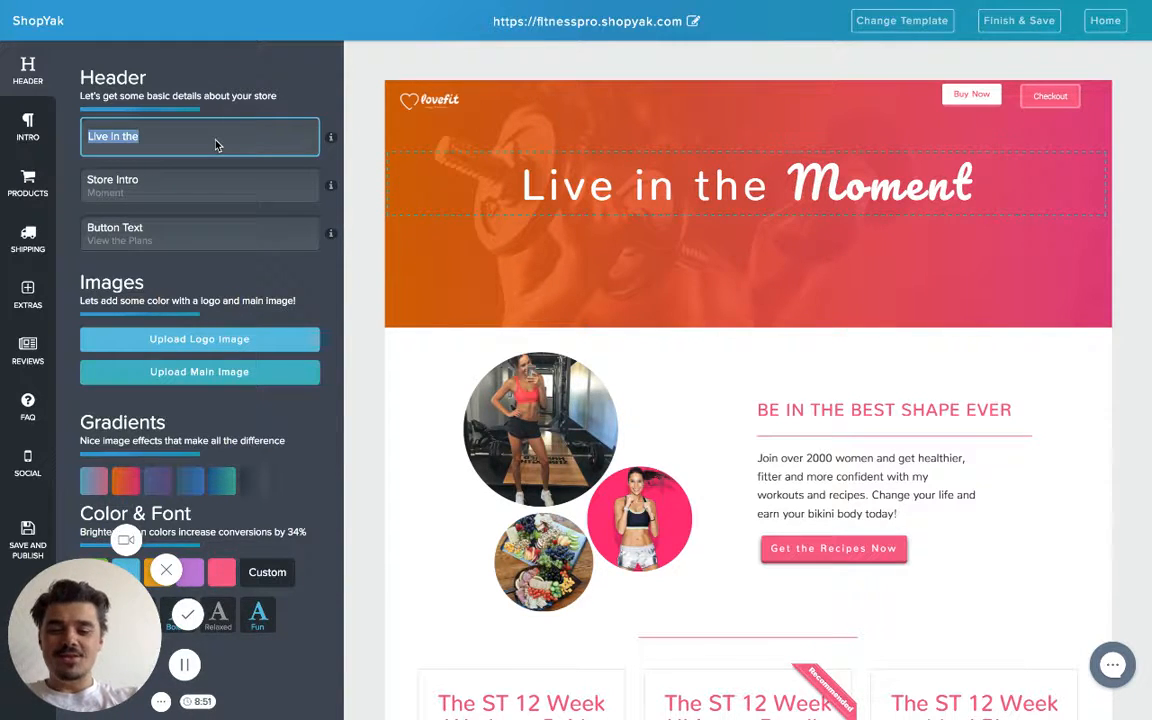
{"action": "type", "text": "Work"}
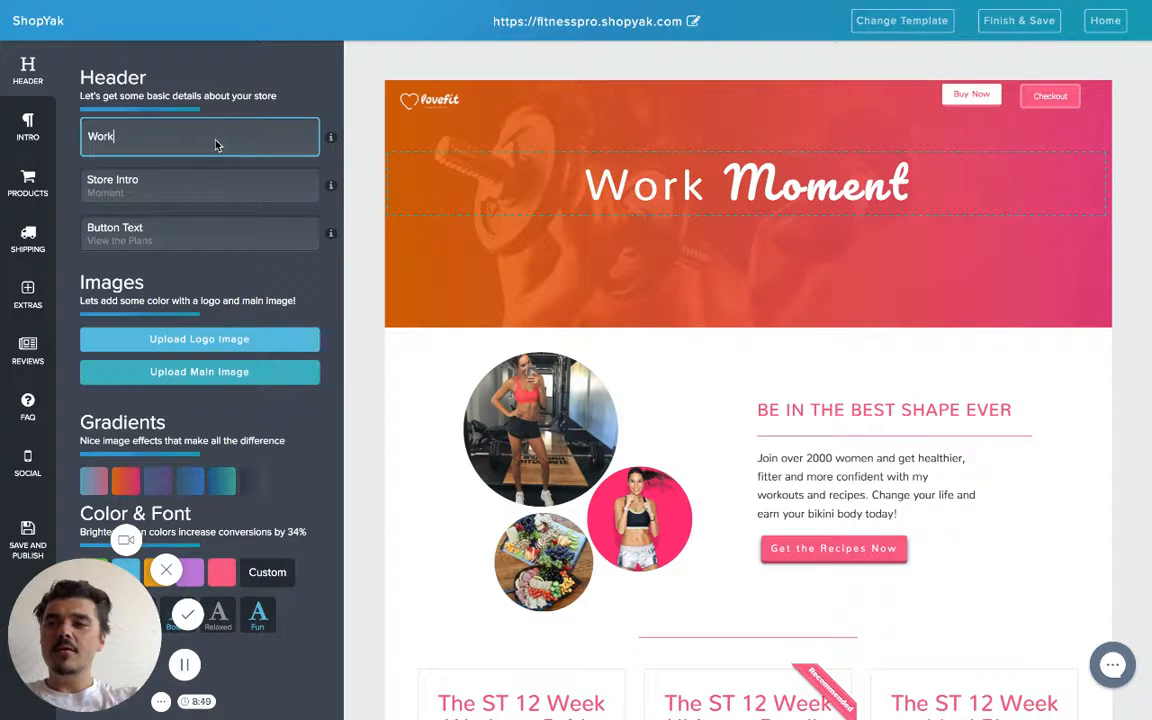
{"action": "type", "text": "out In"}
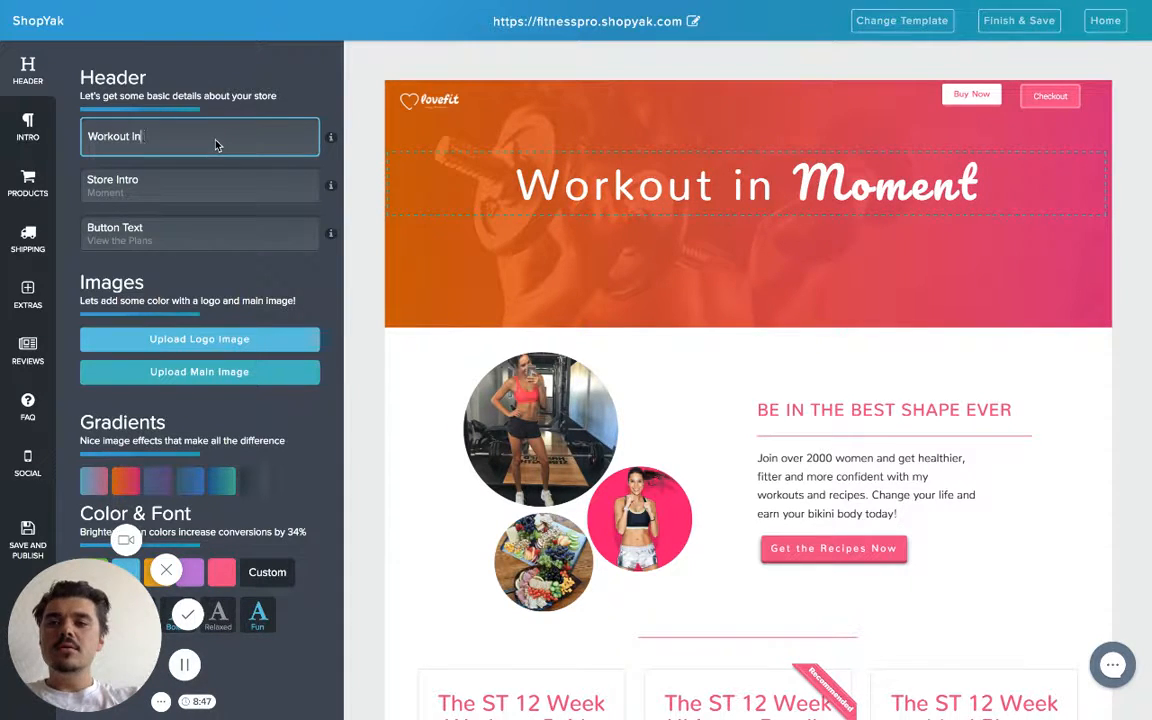
{"action": "left_click", "coordinate": [150, 190]}
{"action": "type", "text": "Style"}
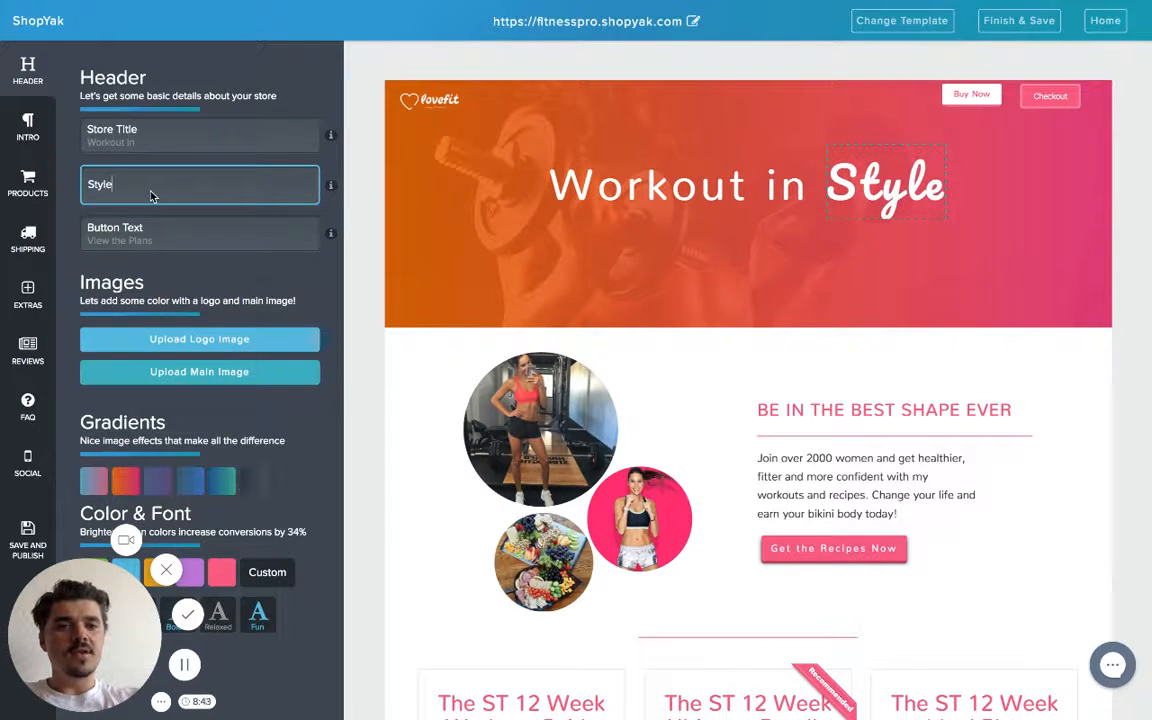
{"action": "left_click", "coordinate": [326, 300]}
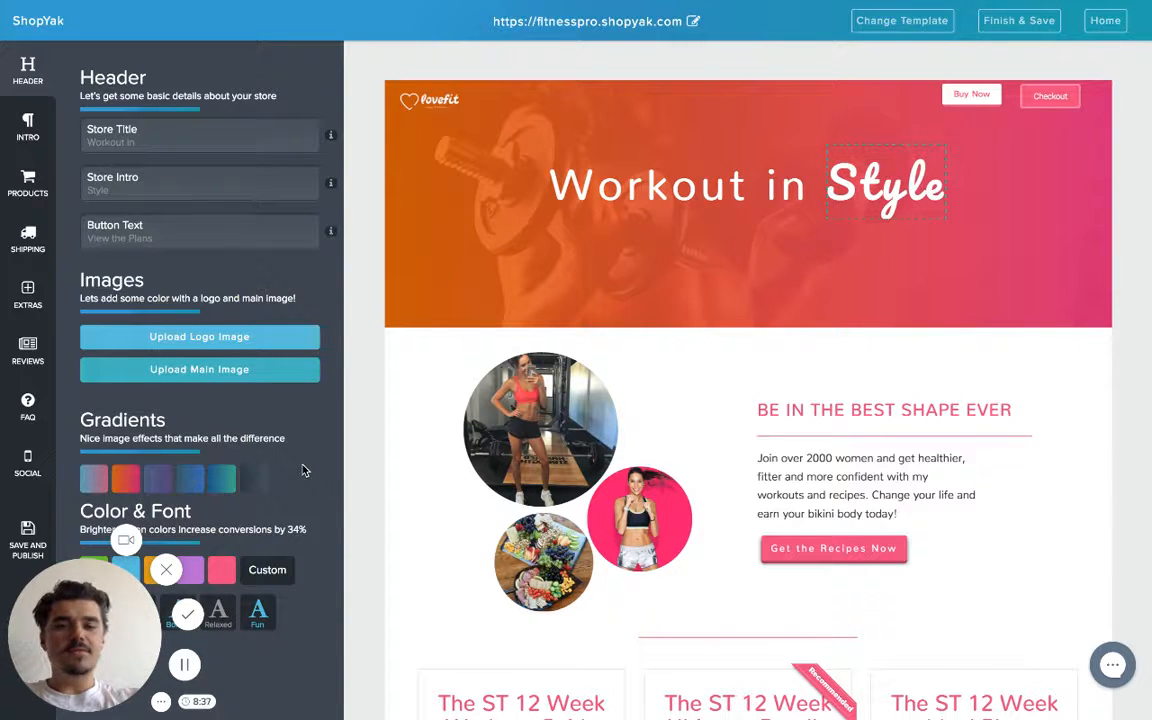
Step: Try the purple and blue header gradients and settle on the blue-to-green gradient
{"action": "left_click", "coordinate": [157, 481]}
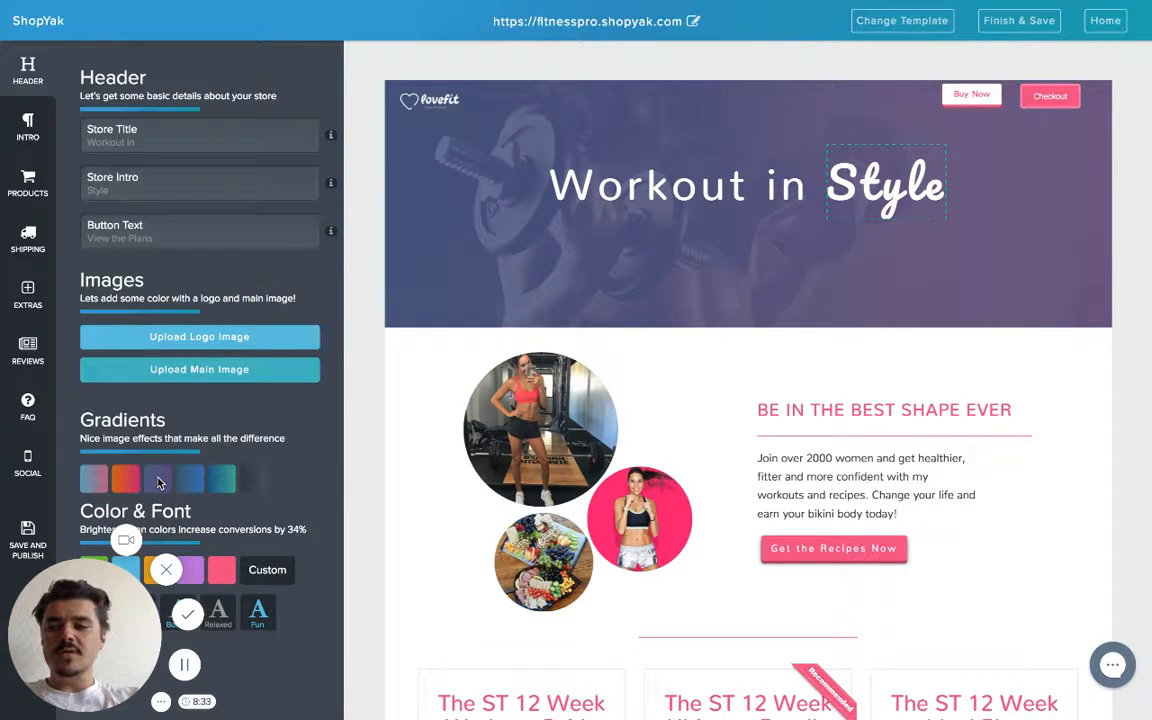
{"action": "left_click", "coordinate": [196, 483]}
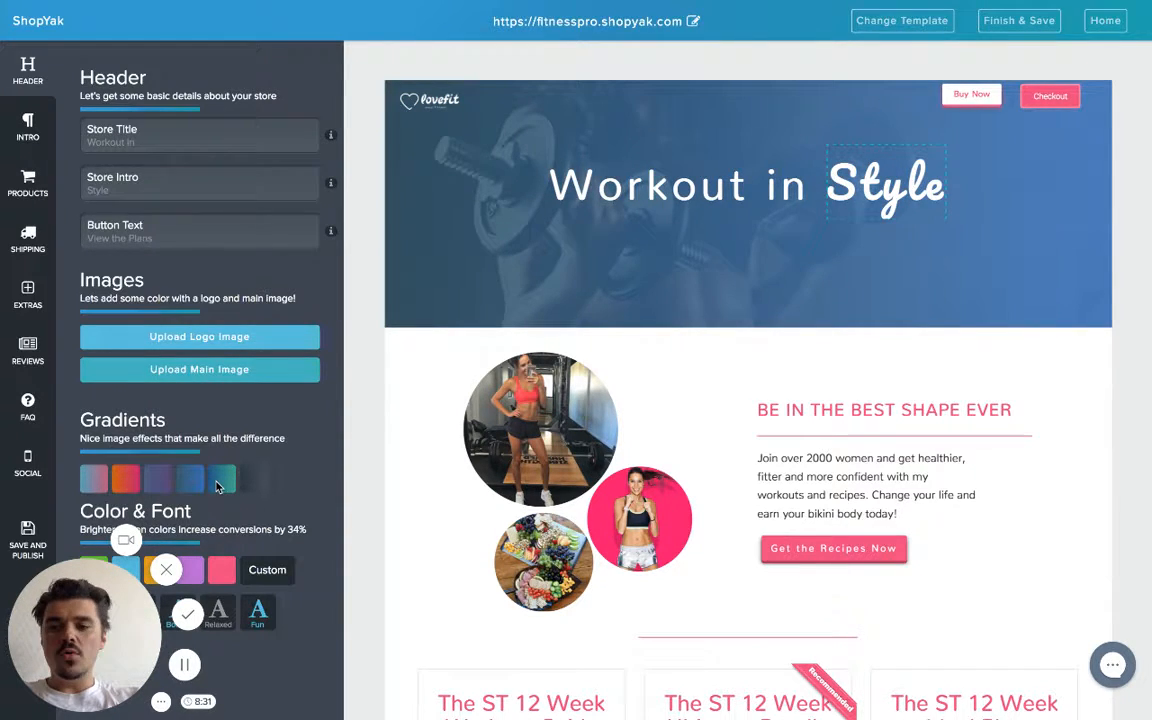
{"action": "left_click", "coordinate": [219, 483]}
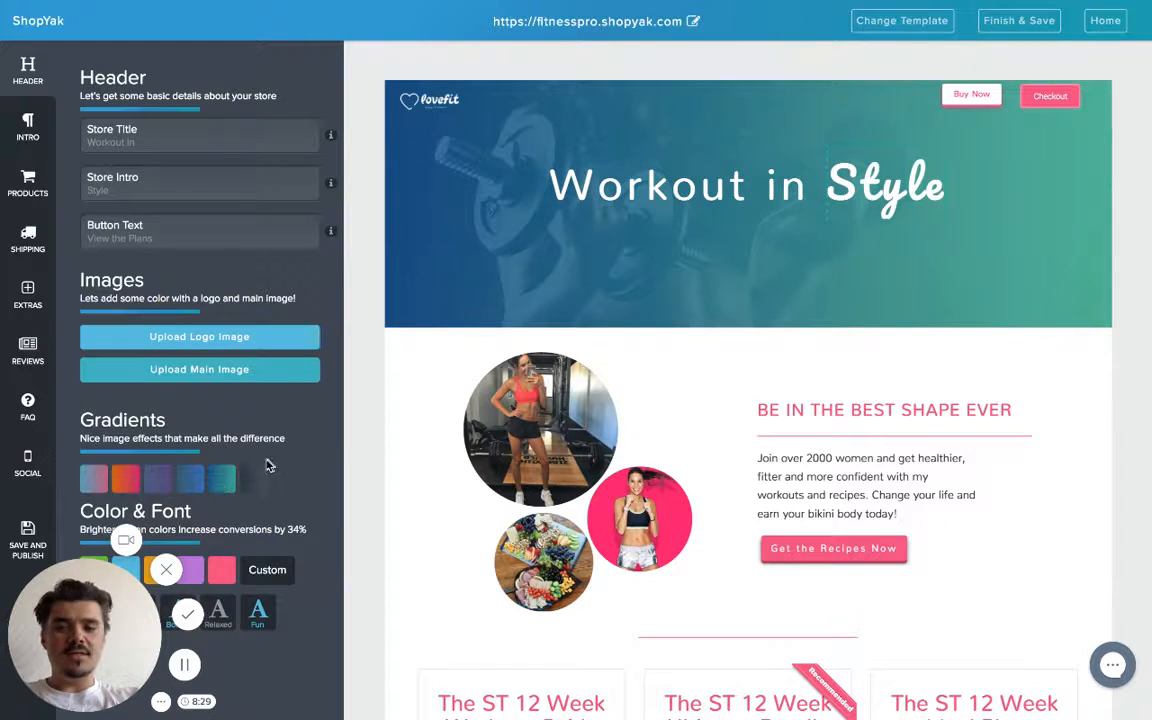
Step: Try orange as the store's accent color for headings and buttons, settling on green
{"action": "scroll", "coordinate": [475, 305], "scroll_direction": "down", "scroll_amount": 1}
{"action": "mouse_move", "coordinate": [476, 204]}
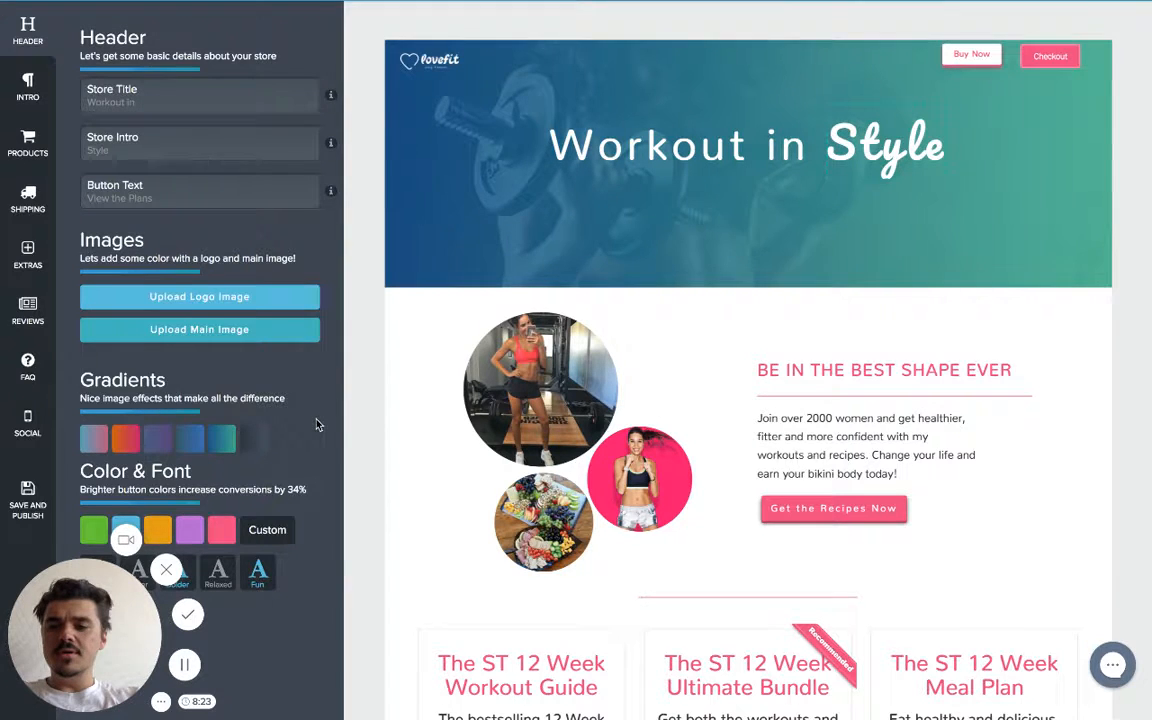
{"action": "scroll", "coordinate": [318, 424], "scroll_direction": "up", "scroll_amount": 1}
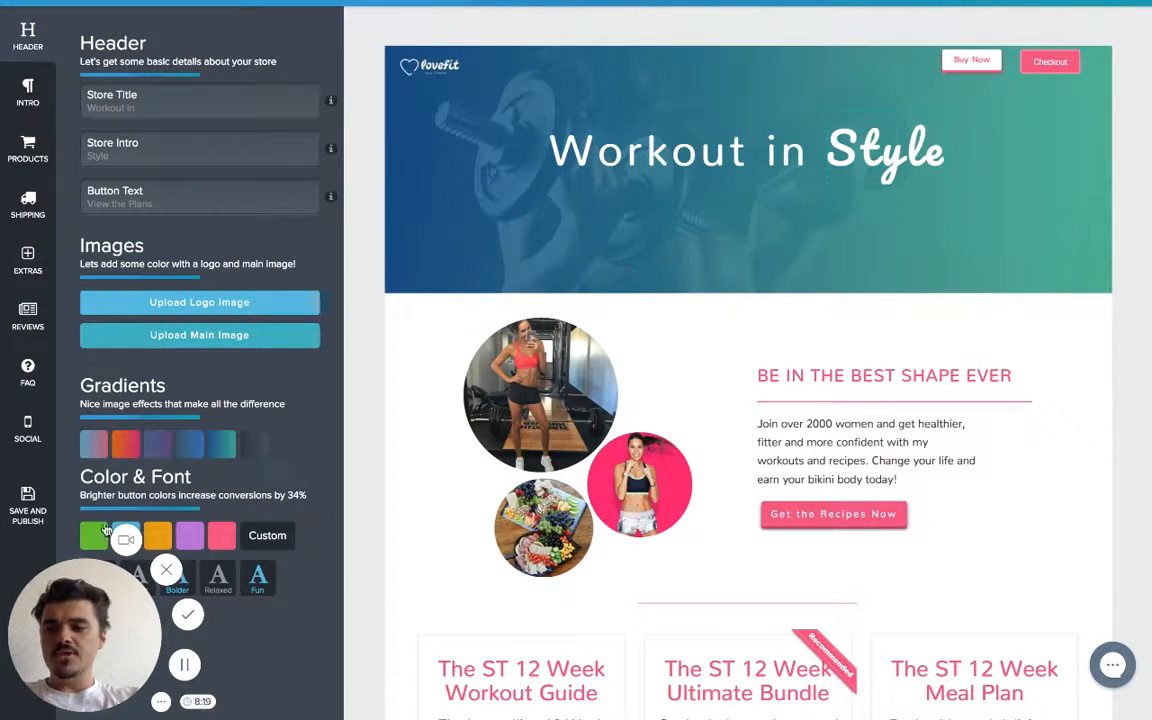
{"action": "left_click", "coordinate": [160, 532]}
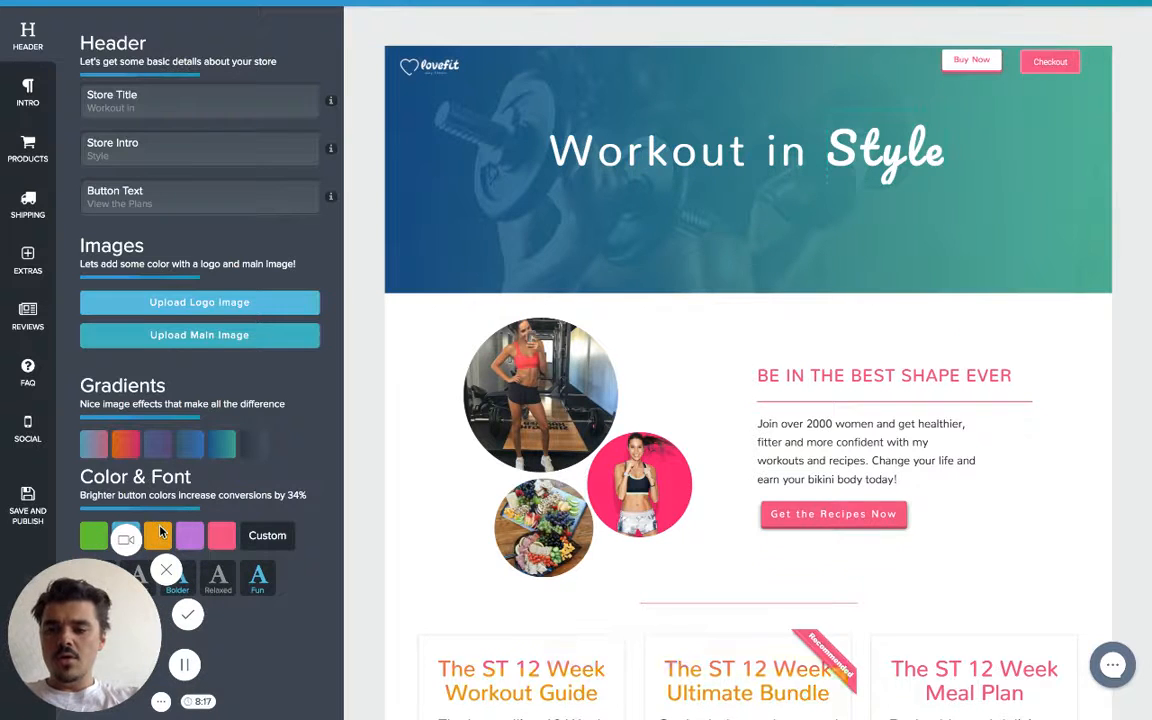
{"action": "left_click", "coordinate": [93, 537]}
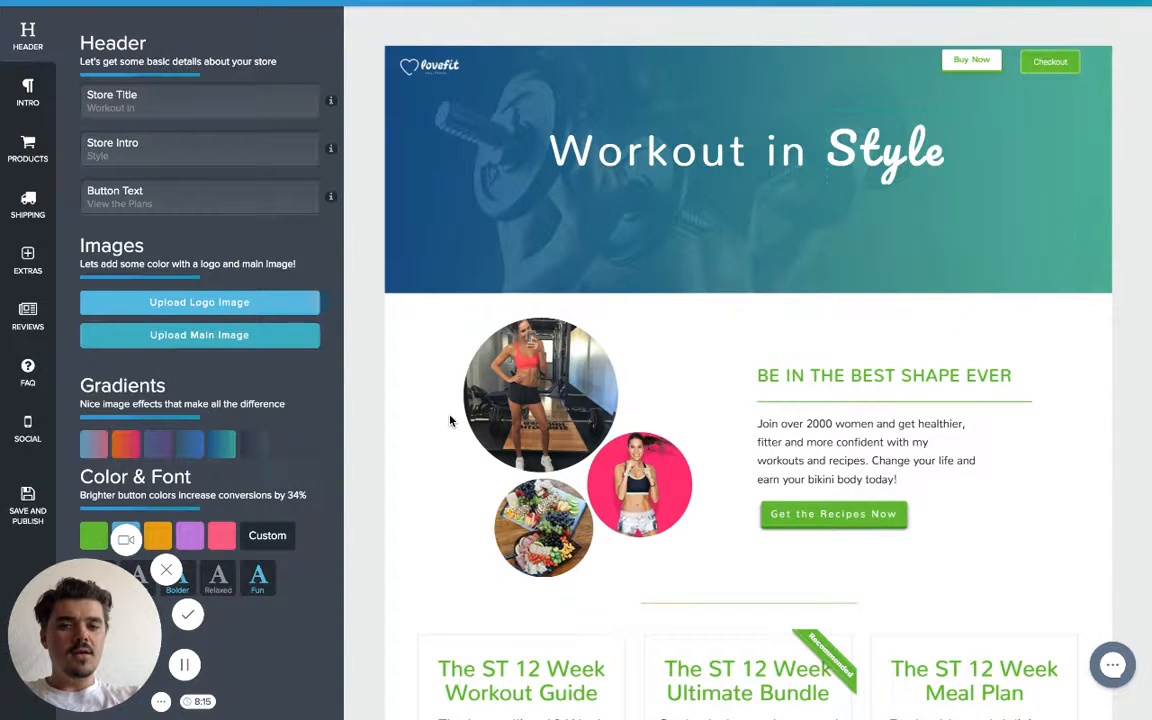
{"action": "scroll", "coordinate": [453, 419], "scroll_direction": "up", "scroll_amount": 1}
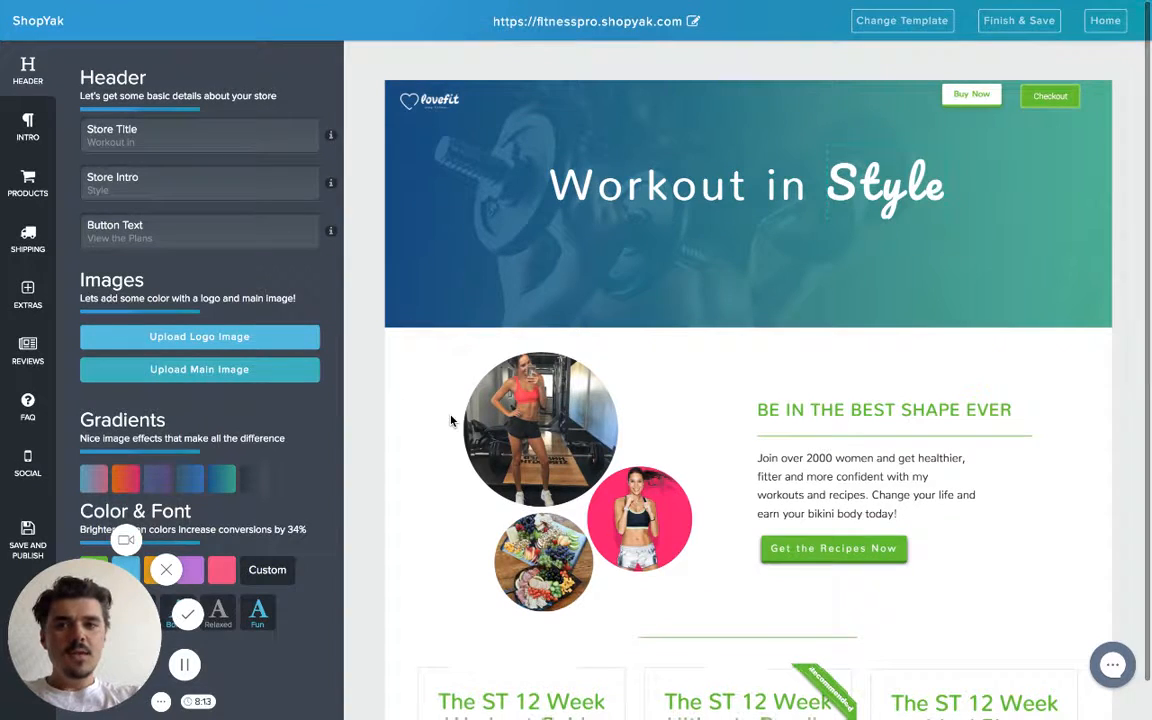
Step: Replace the header logo with fitnessLogo.png, extending the rectangle crop to cover the whole image
{"action": "scroll", "coordinate": [439, 100], "scroll_direction": "down", "scroll_amount": 1}
{"action": "left_click", "coordinate": [439, 100]}
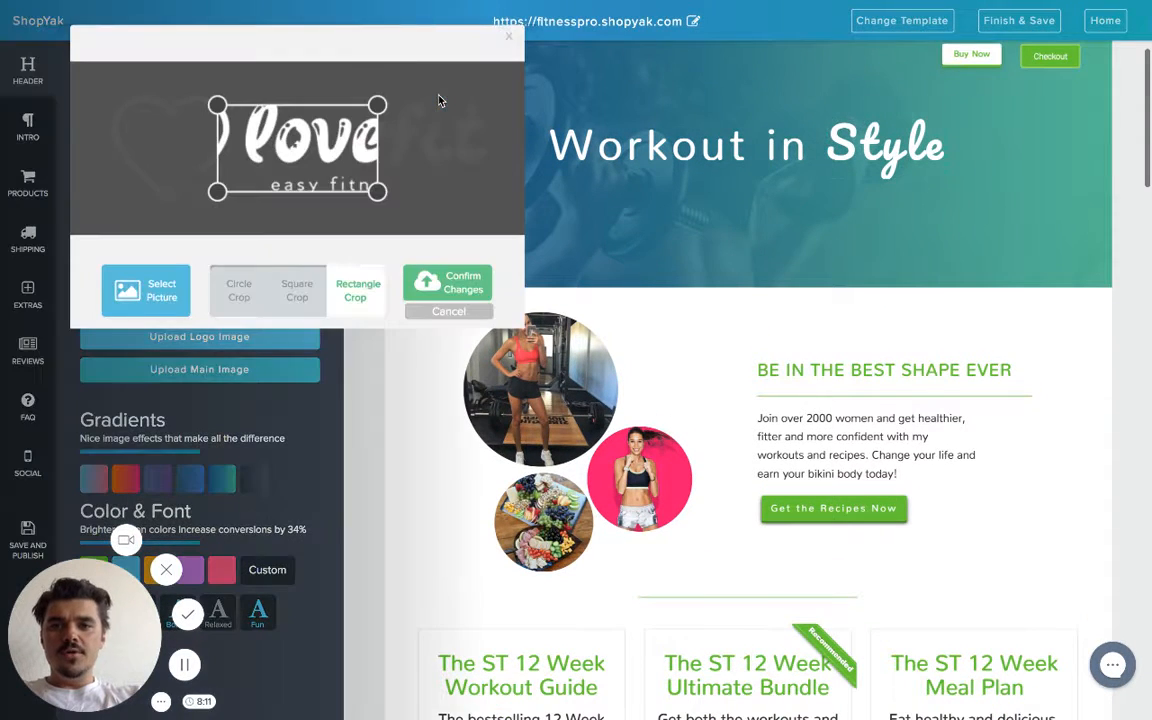
{"action": "left_click", "coordinate": [152, 288]}
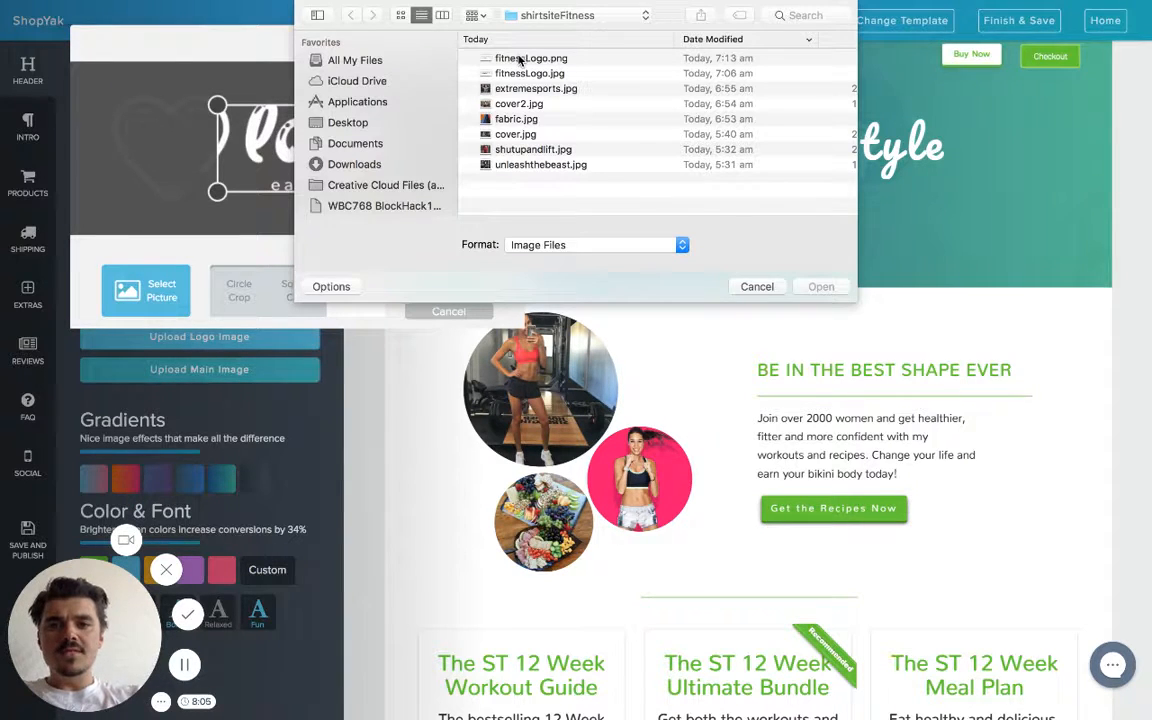
{"action": "key", "text": "Return"}
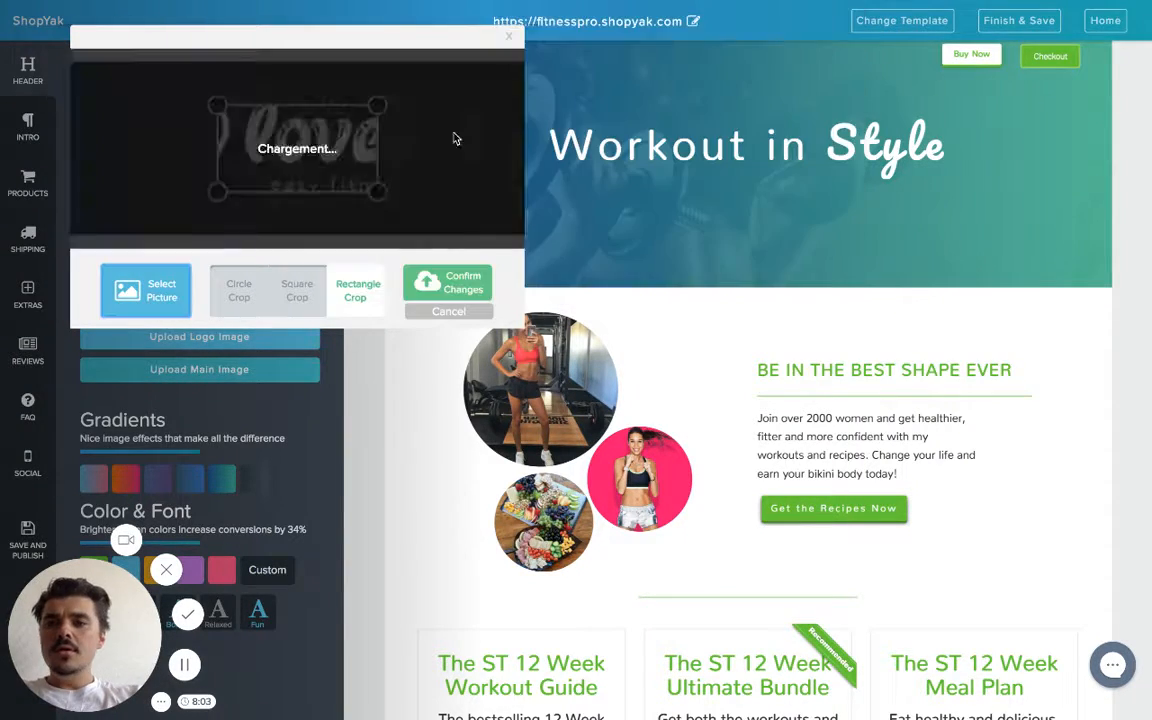
{"action": "left_click_drag", "start_coordinate": [333, 118], "coordinate": [400, 118]}
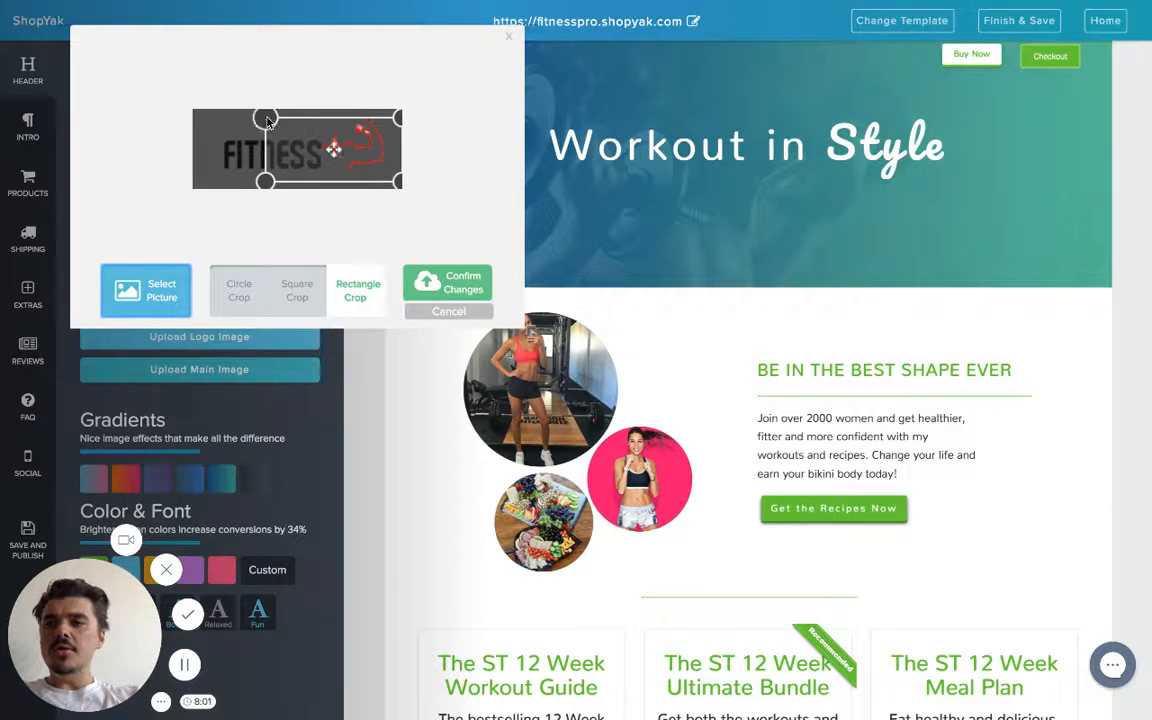
{"action": "left_click_drag", "start_coordinate": [265, 118], "coordinate": [197, 113]}
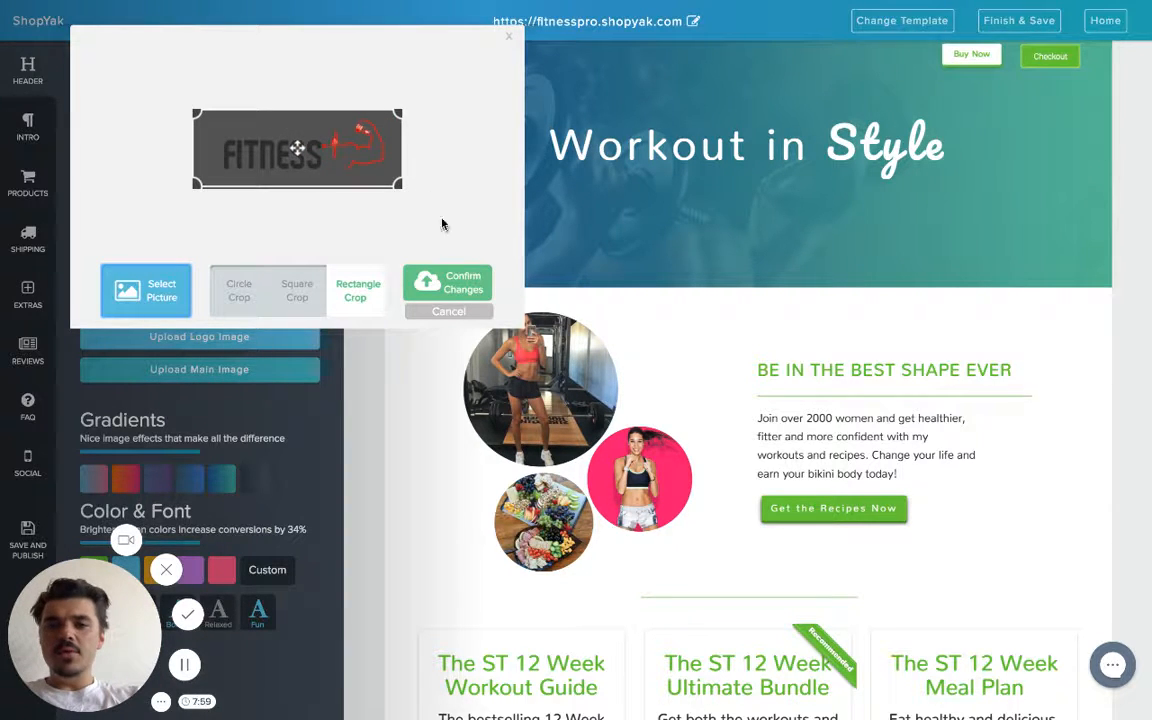
{"action": "left_click", "coordinate": [461, 276]}
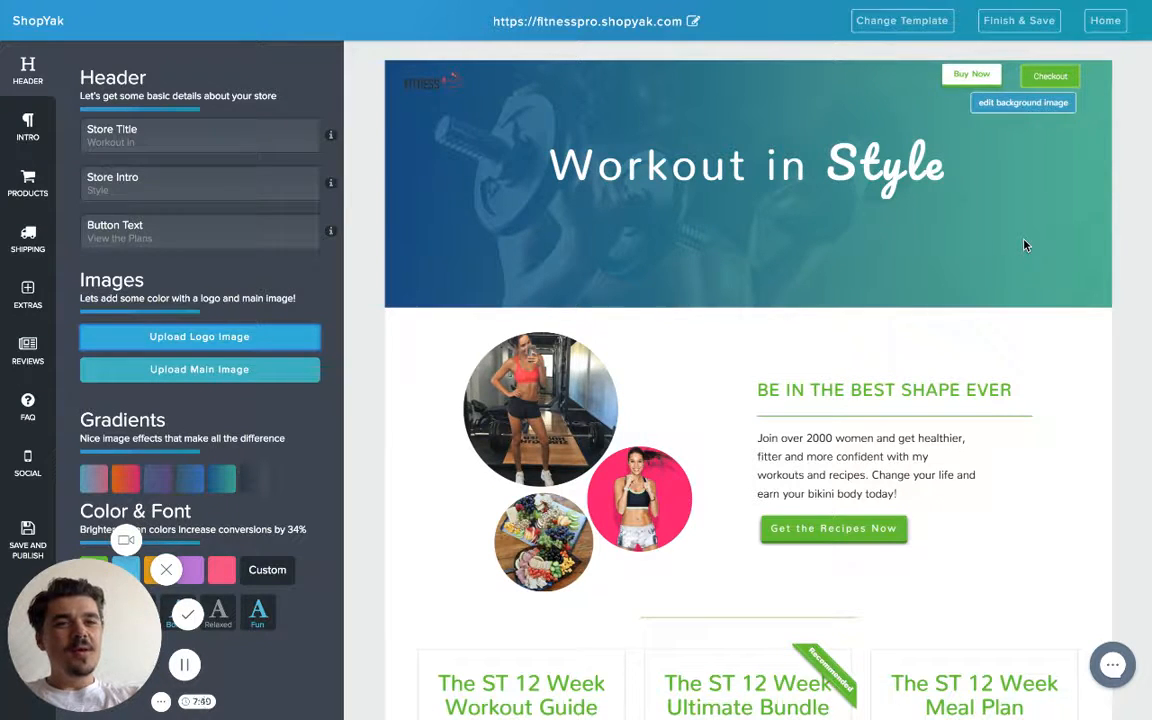
Step: Change the intro section's engaging title to "ONCE YOU WORKOUT IN PROPER GEAR, YOU WILL NEVER LOOK BACK"
{"action": "scroll", "coordinate": [1024, 245], "scroll_direction": "down", "scroll_amount": 3}
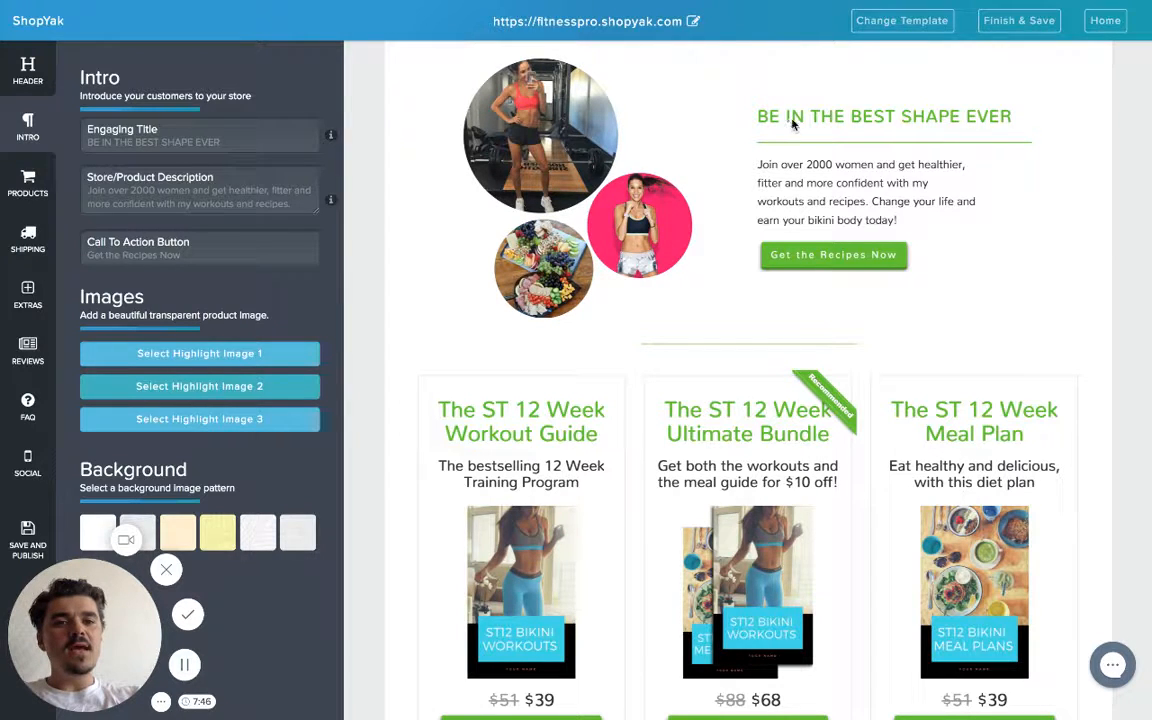
{"action": "left_click", "coordinate": [210, 146]}
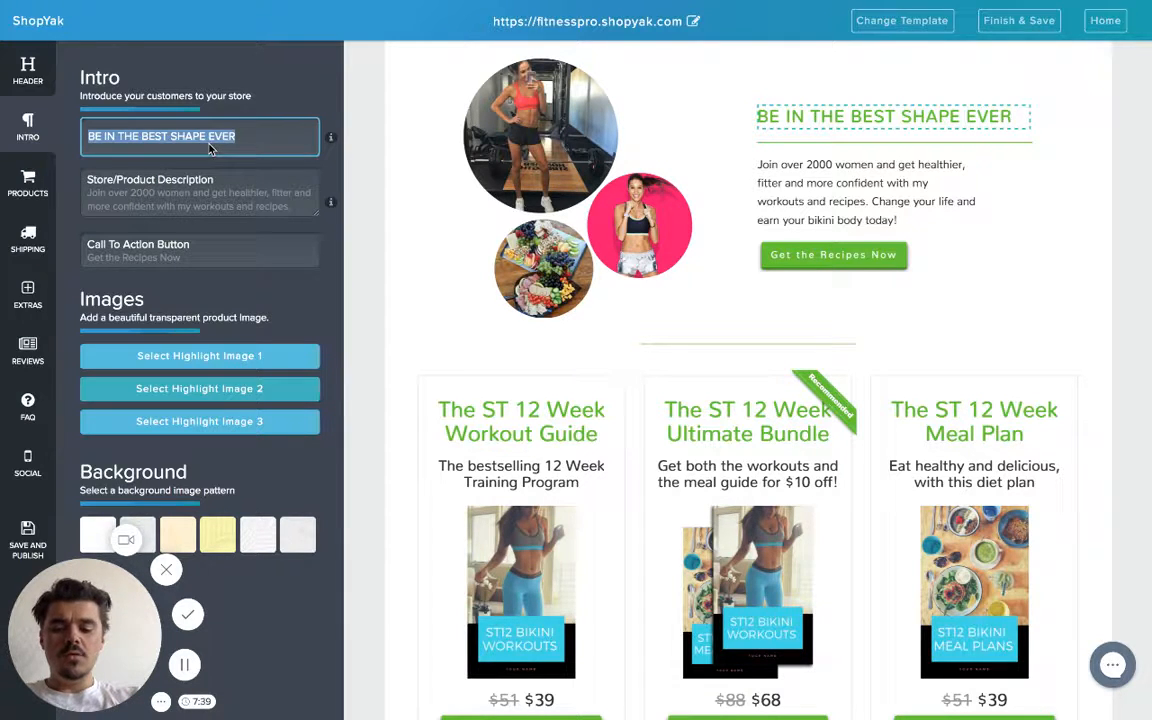
{"action": "type", "text": "ONCE"}
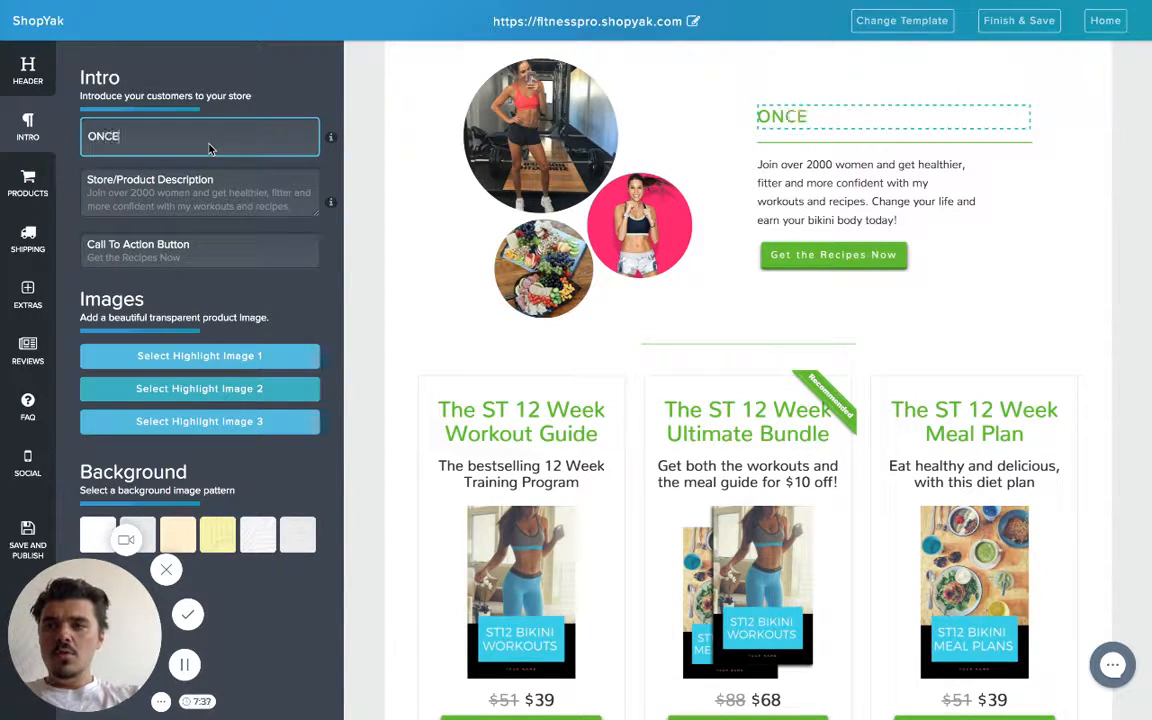
{"action": "type", "text": " YOU WORK"}
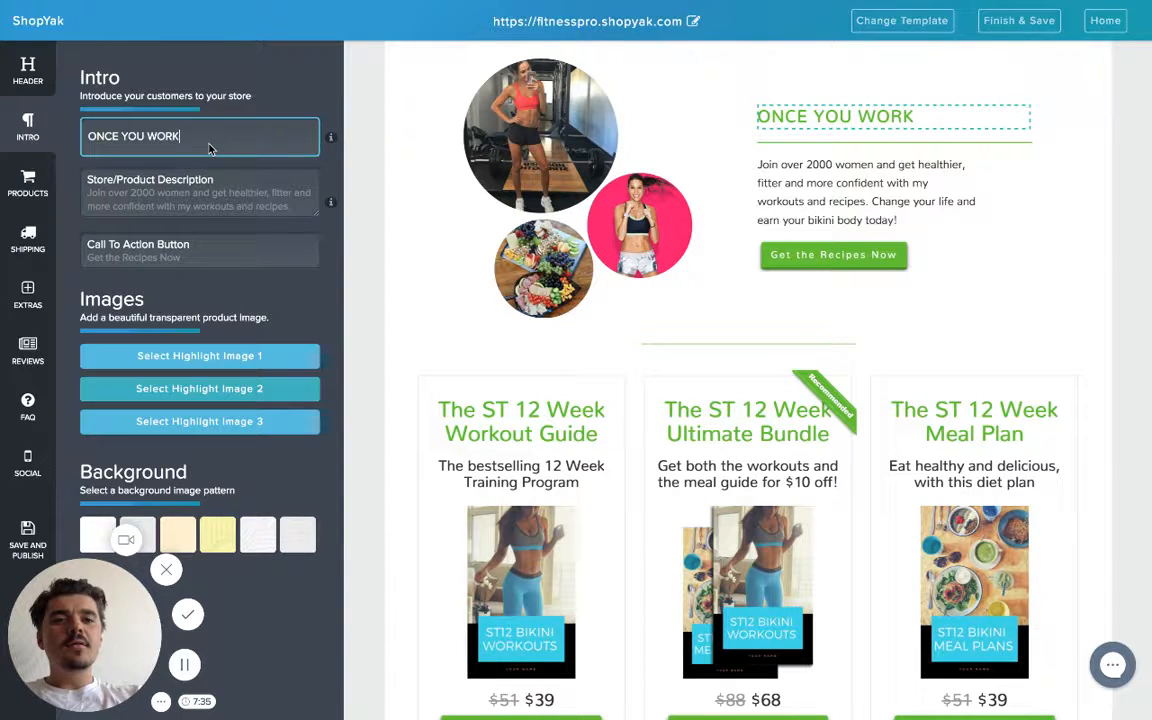
{"action": "type", "text": "OUT IN PRO"}
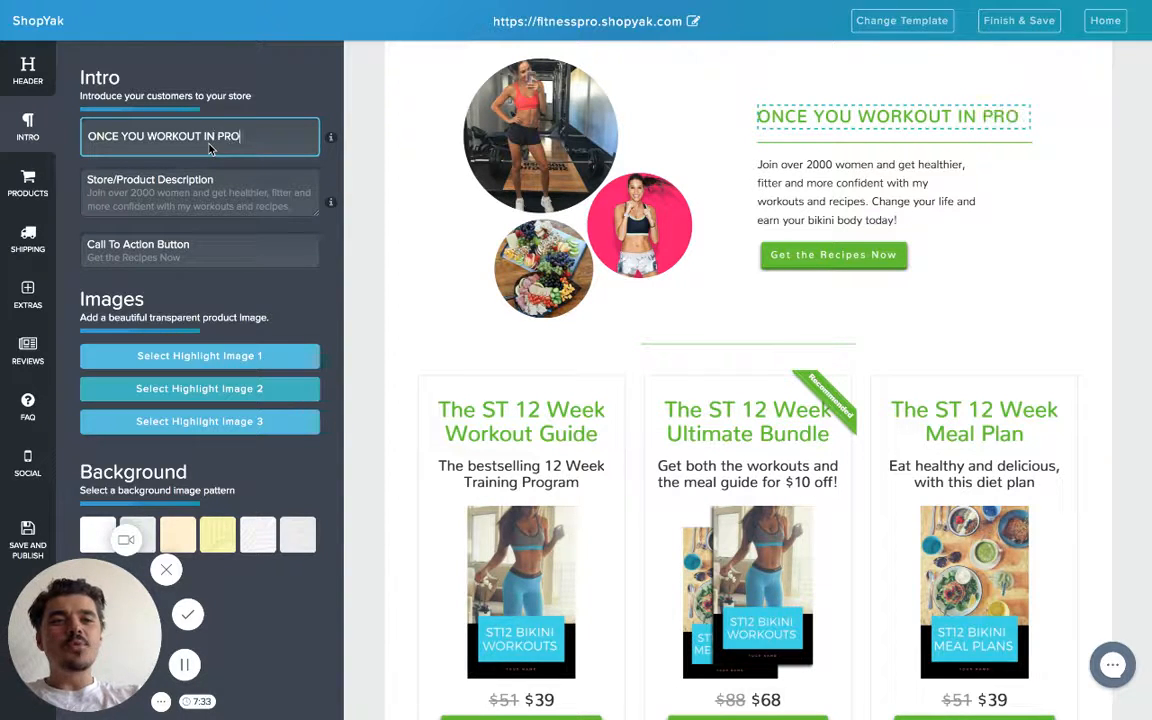
{"action": "type", "text": "PER GEAR"}
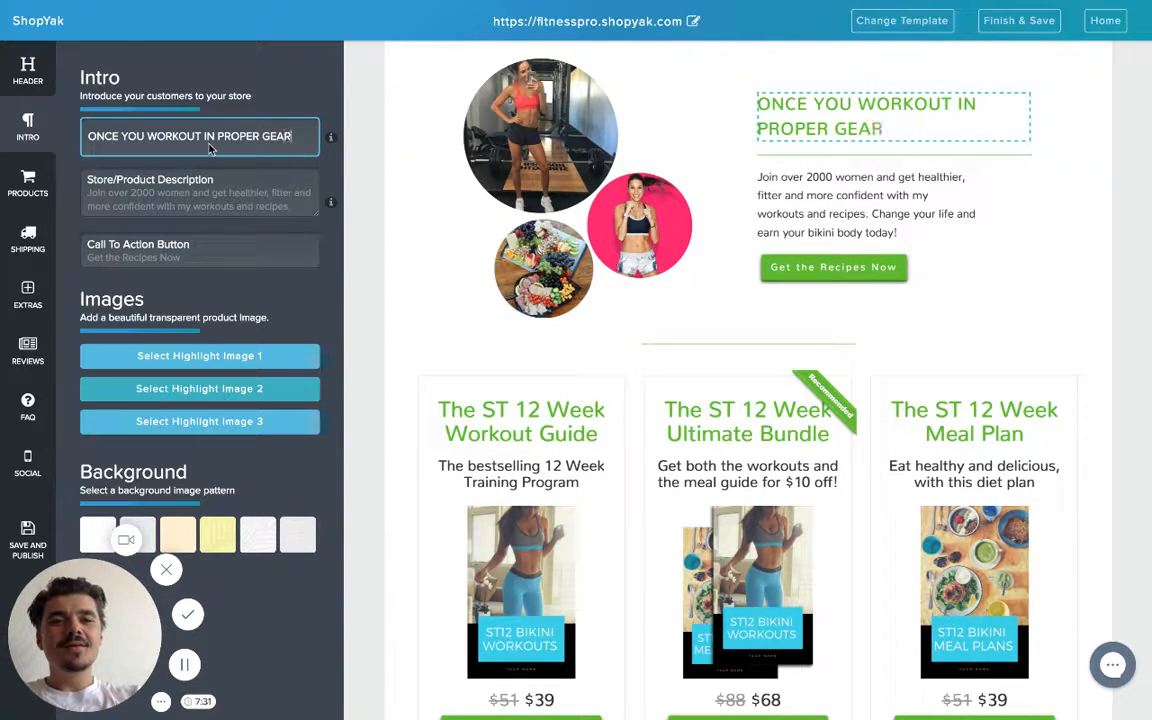
{"action": "type", "text": ", YO"}
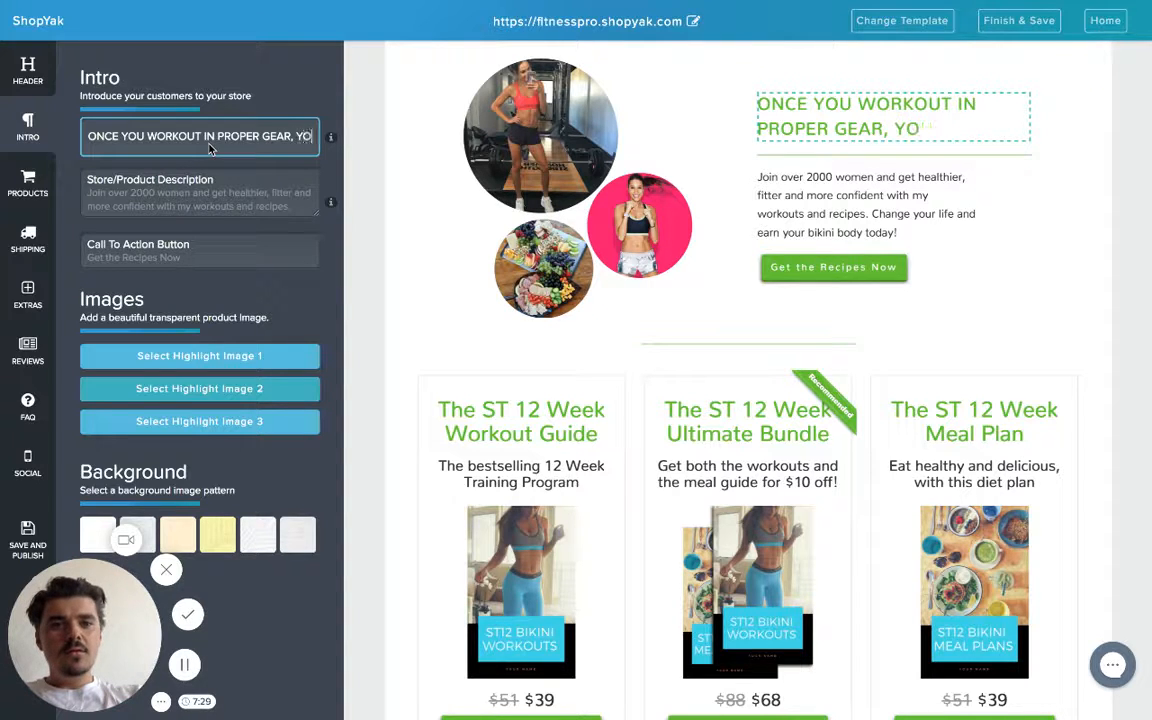
{"action": "type", "text": "U WO"}
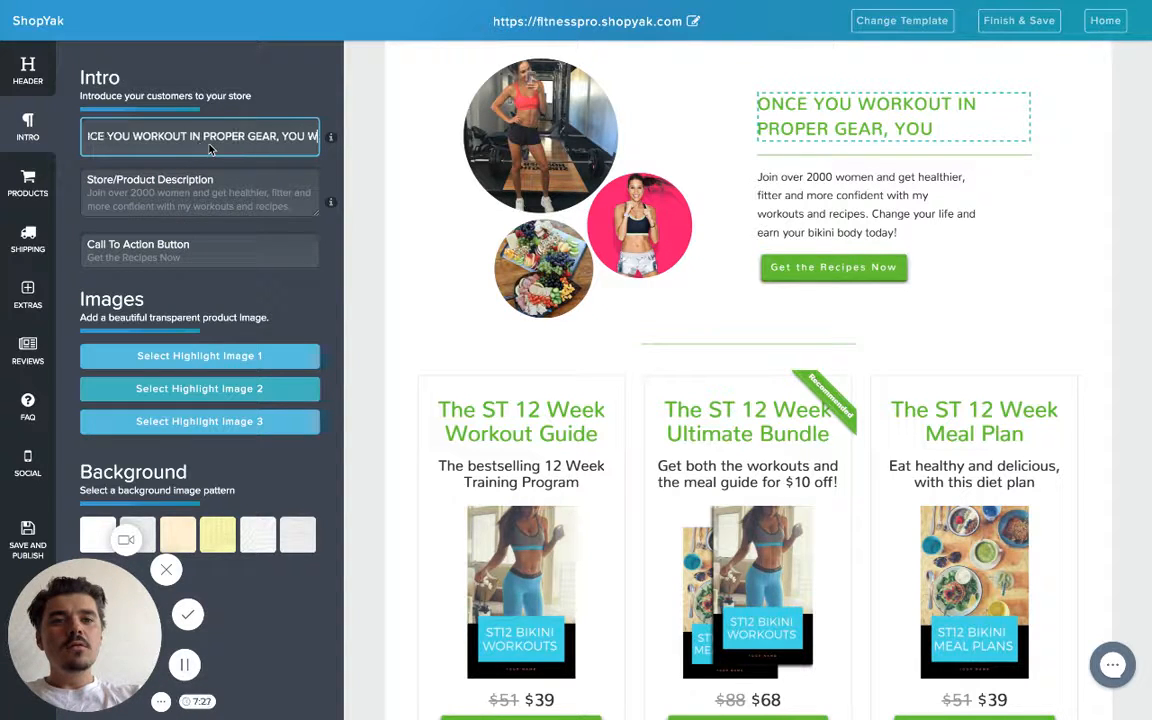
{"action": "key", "text": "BackSpace"}
{"action": "type", "text": "ILL NEV"}
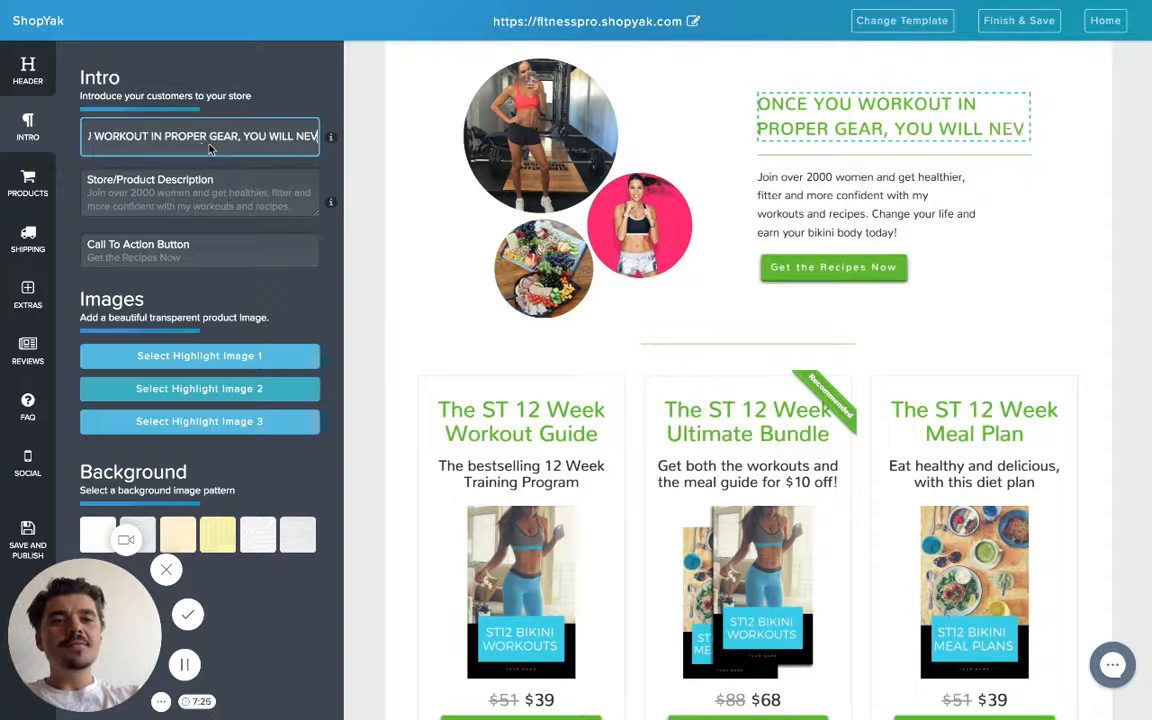
{"action": "type", "text": "ER LOOK BACK"}
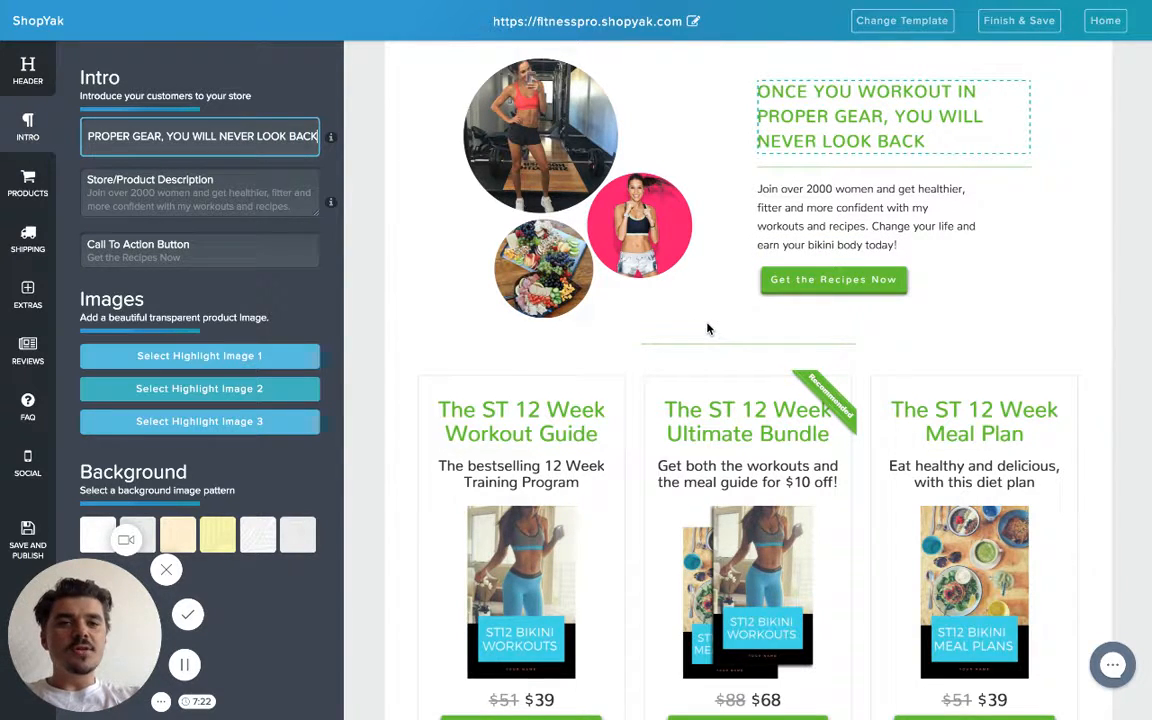
Step: Replace the intro's large circular gym photo with shutupandlift.jpg, enlarging the circle crop to nearly the full image height
{"action": "scroll", "coordinate": [705, 320], "scroll_direction": "up", "scroll_amount": 1}
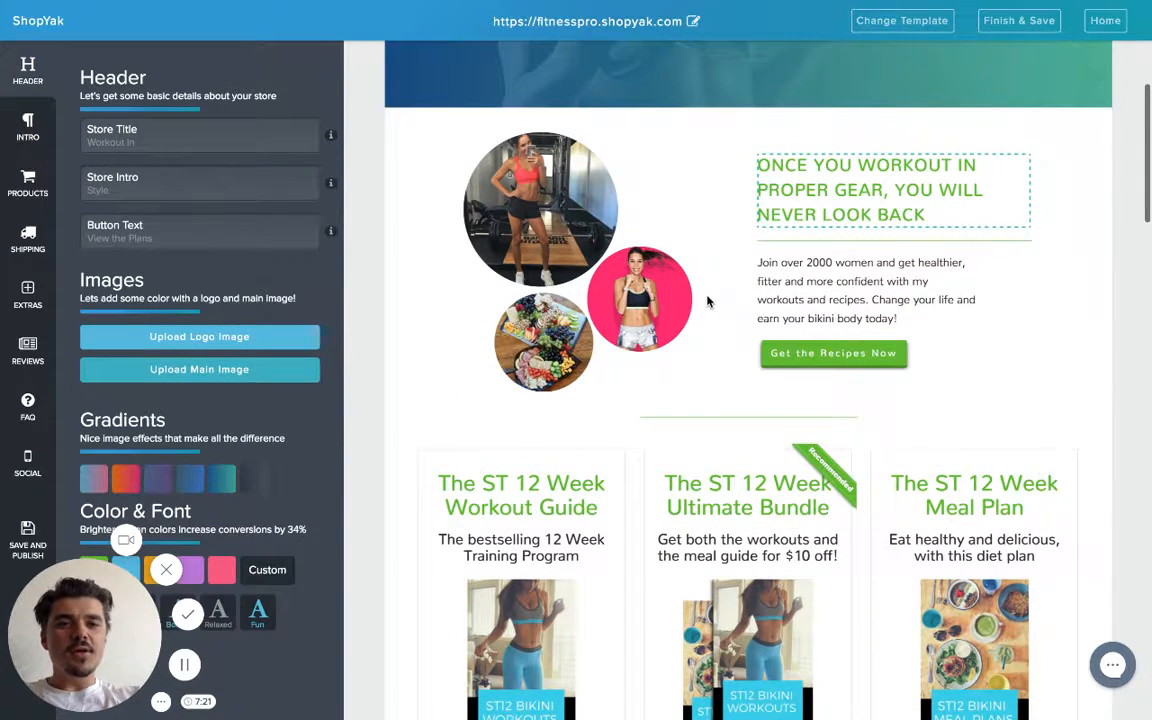
{"action": "left_click", "coordinate": [553, 198]}
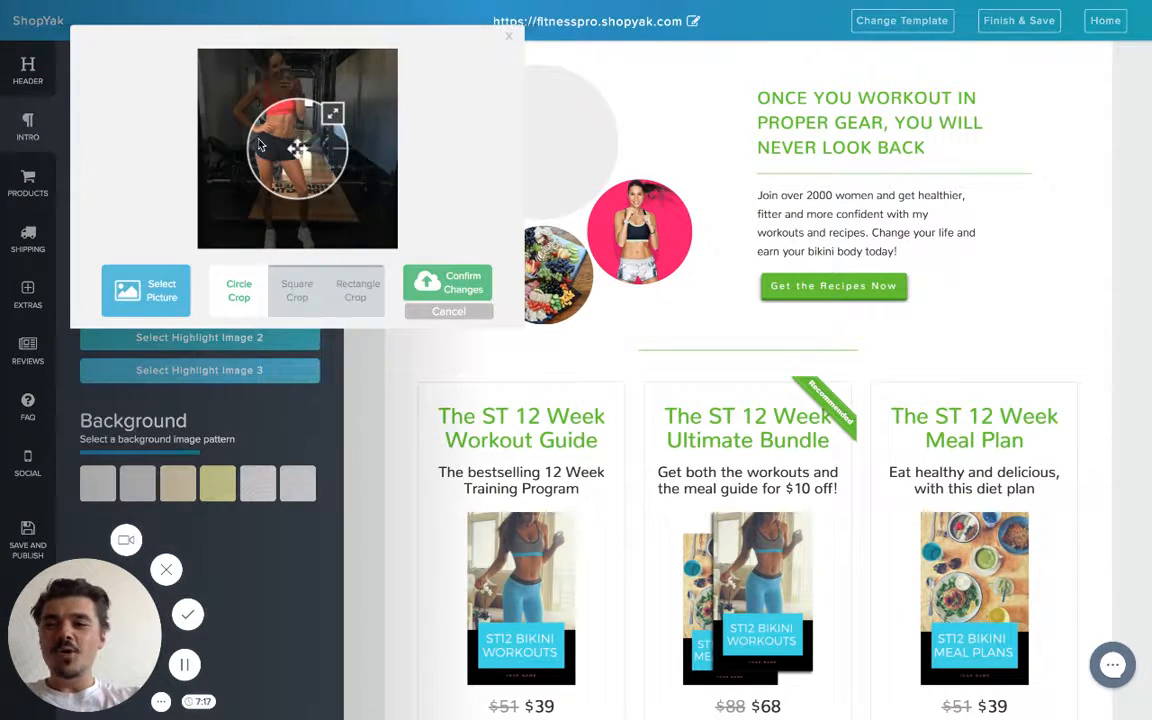
{"action": "left_click", "coordinate": [166, 287]}
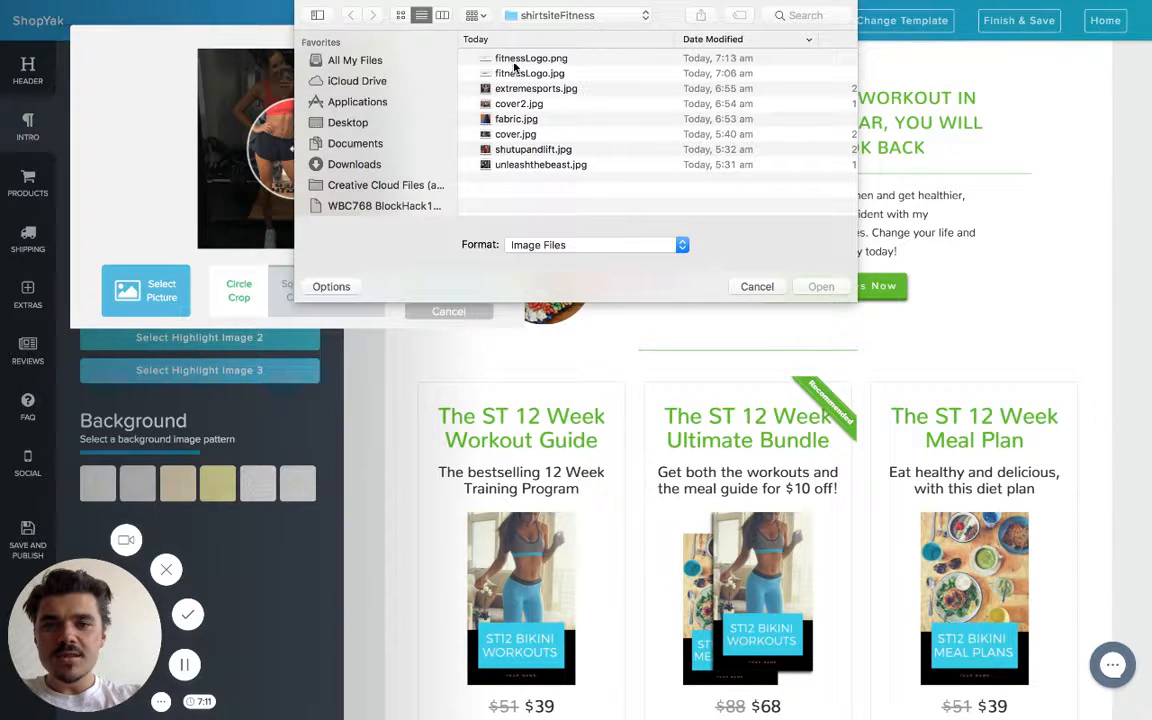
{"action": "left_click", "coordinate": [517, 152]}
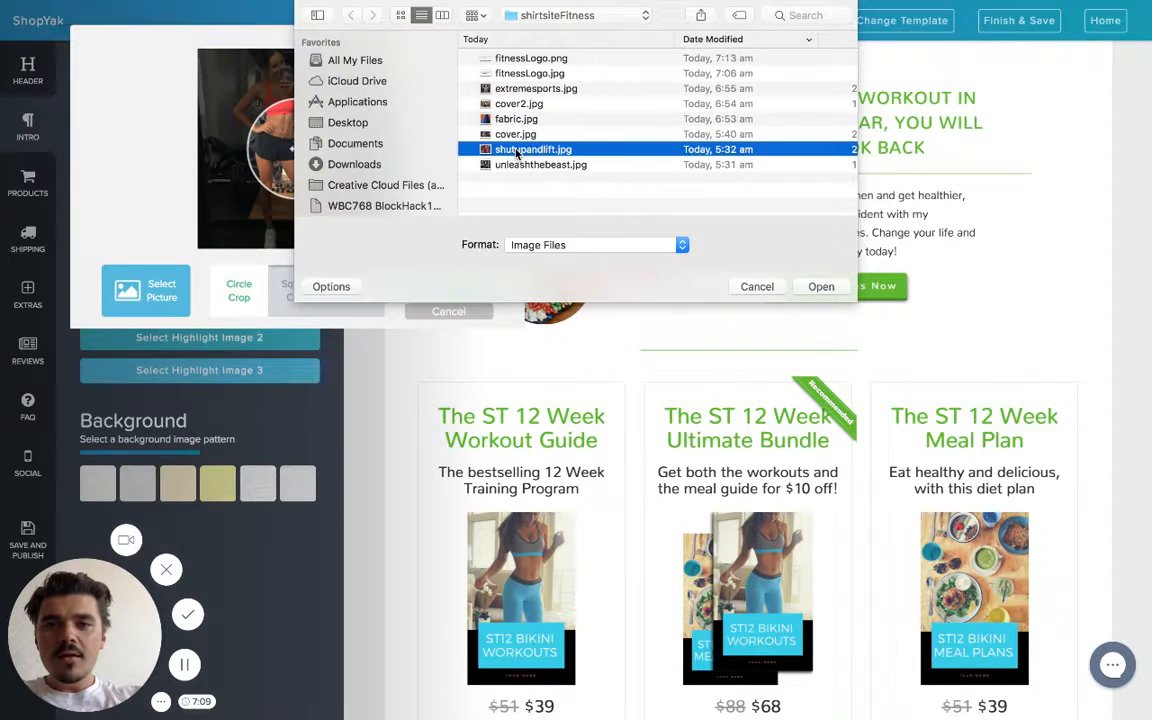
{"action": "left_click", "coordinate": [819, 287]}
{"action": "left_click_drag", "start_coordinate": [335, 117], "coordinate": [368, 77]}
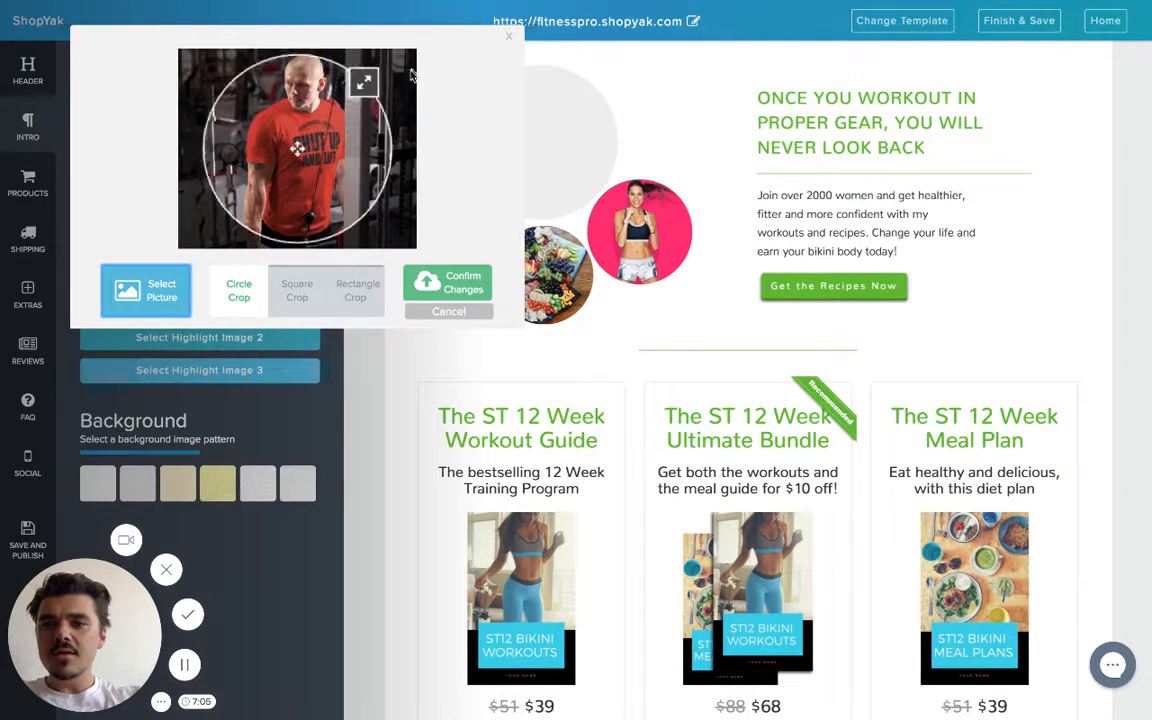
{"action": "left_click", "coordinate": [451, 285]}
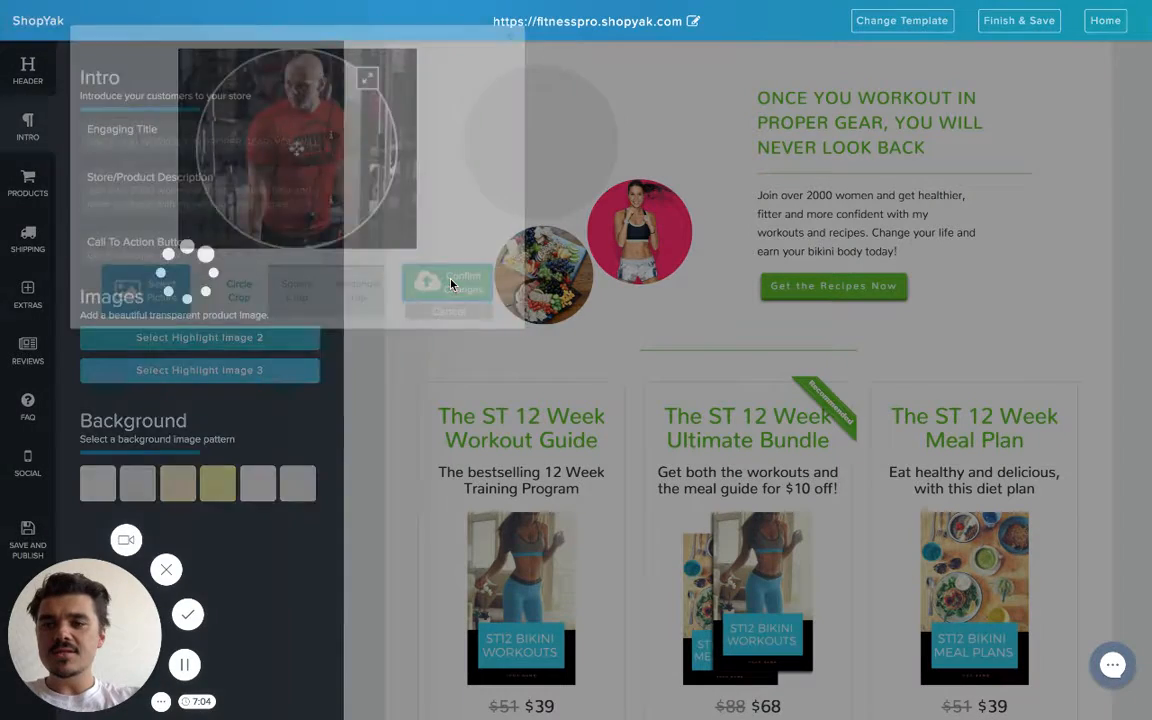
Step: Replace the intro's circular photo with the pink background with fabric.jpg, using the circle crop
{"action": "left_click", "coordinate": [663, 243]}
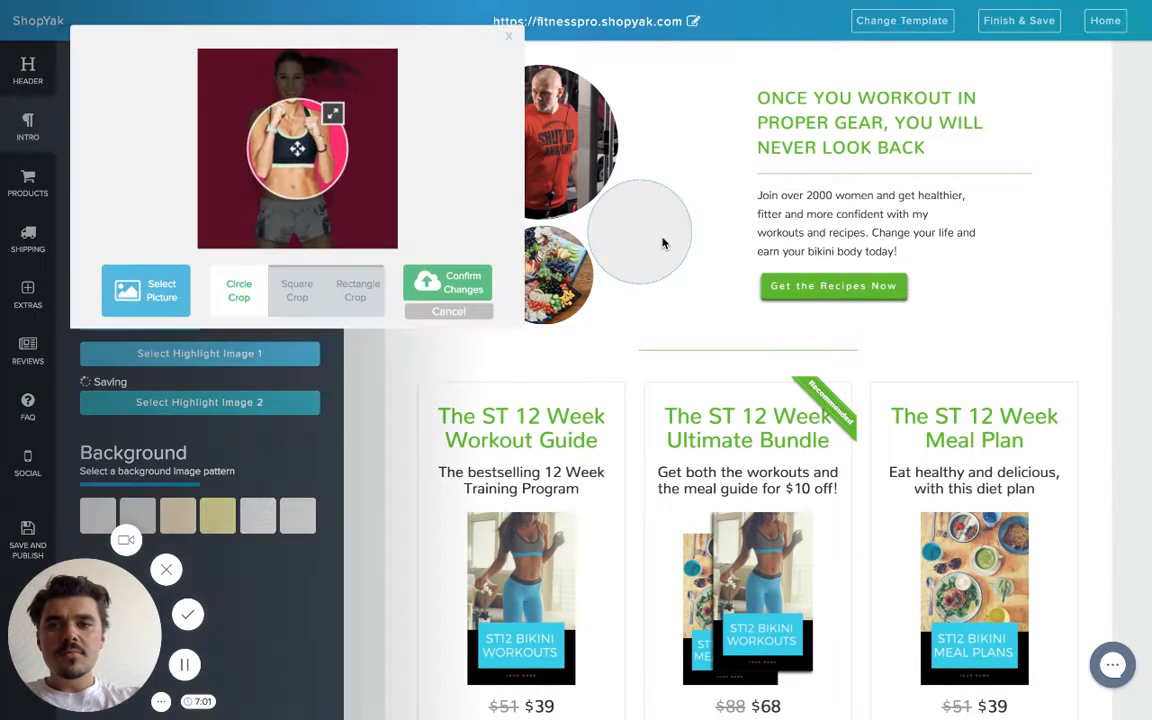
{"action": "left_click", "coordinate": [166, 291]}
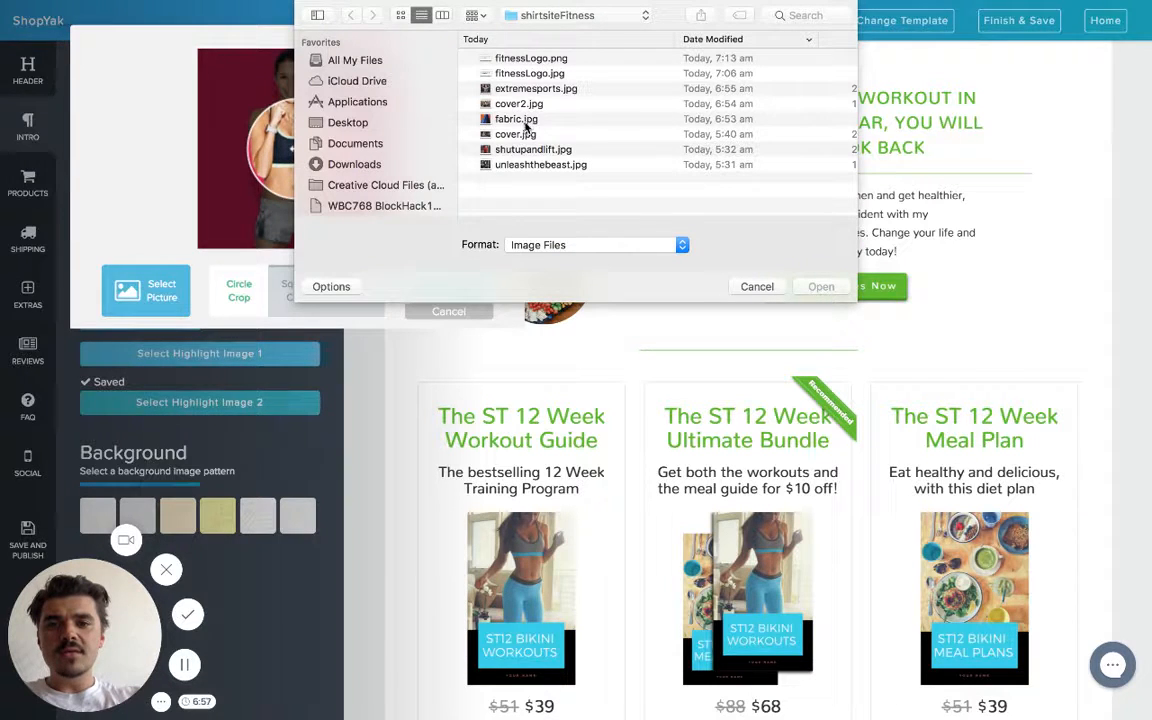
{"action": "left_click", "coordinate": [478, 118]}
{"action": "left_click", "coordinate": [821, 287]}
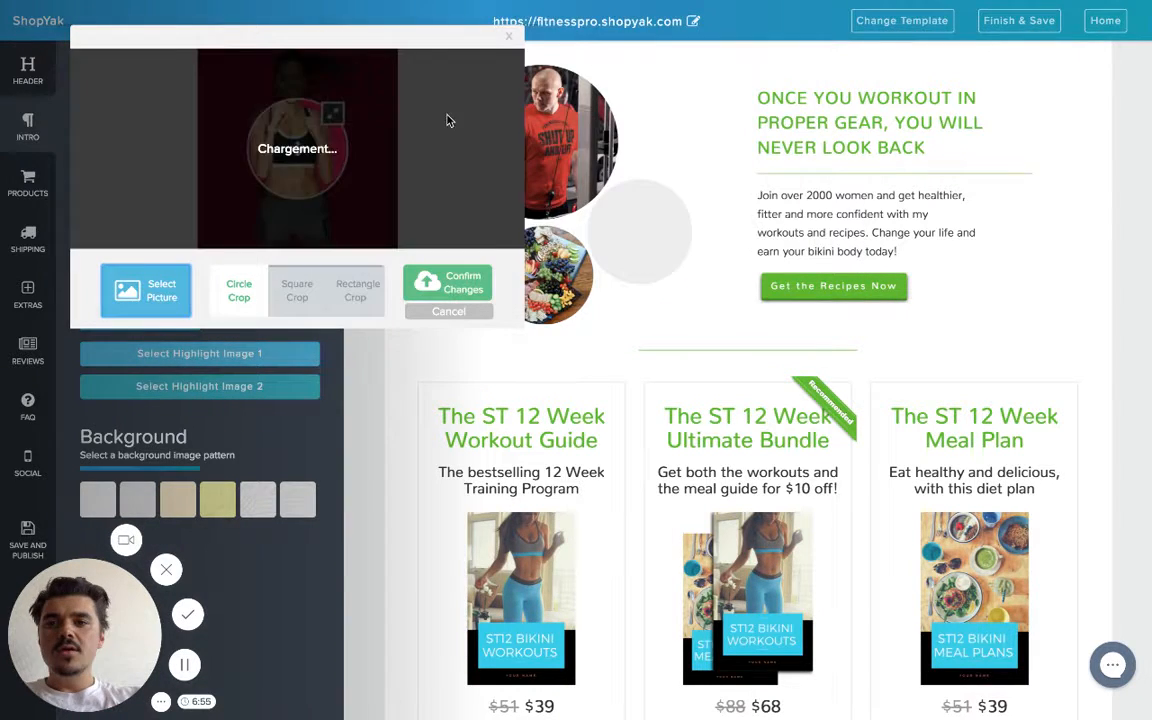
{"action": "left_click", "coordinate": [455, 290]}
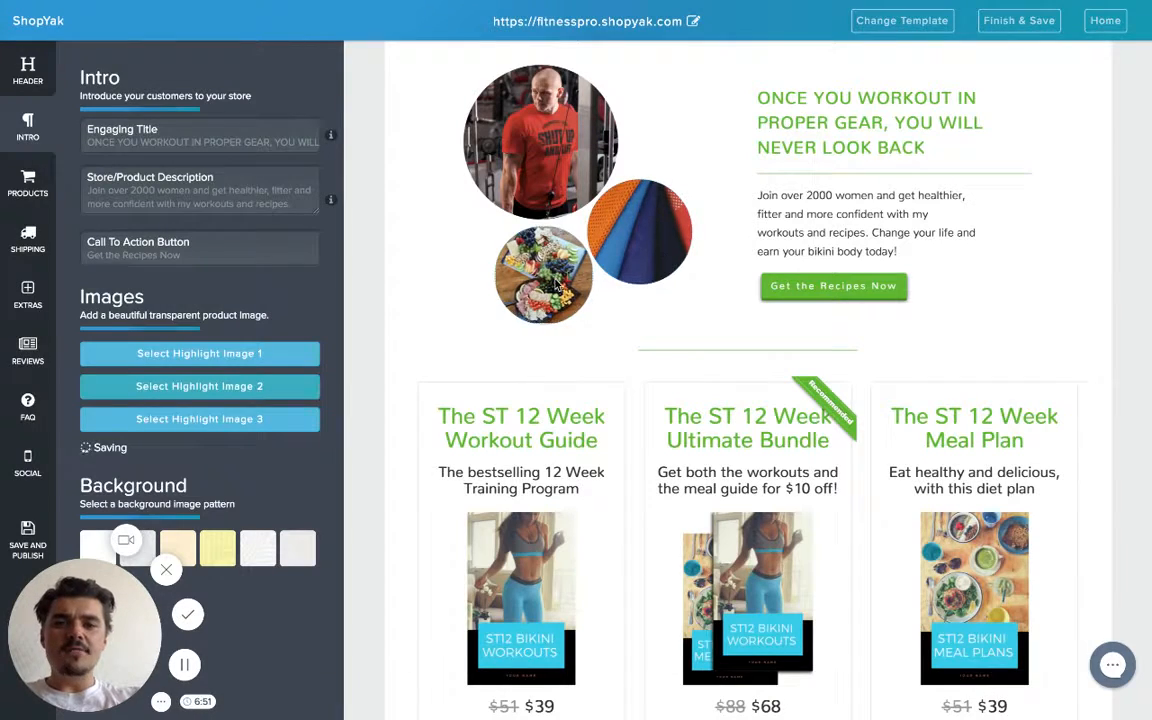
Step: Replace the intro's food photo with cover.jpg, enlarging the circle crop and centring it on the man in the grey shirt
{"action": "left_click", "coordinate": [557, 287]}
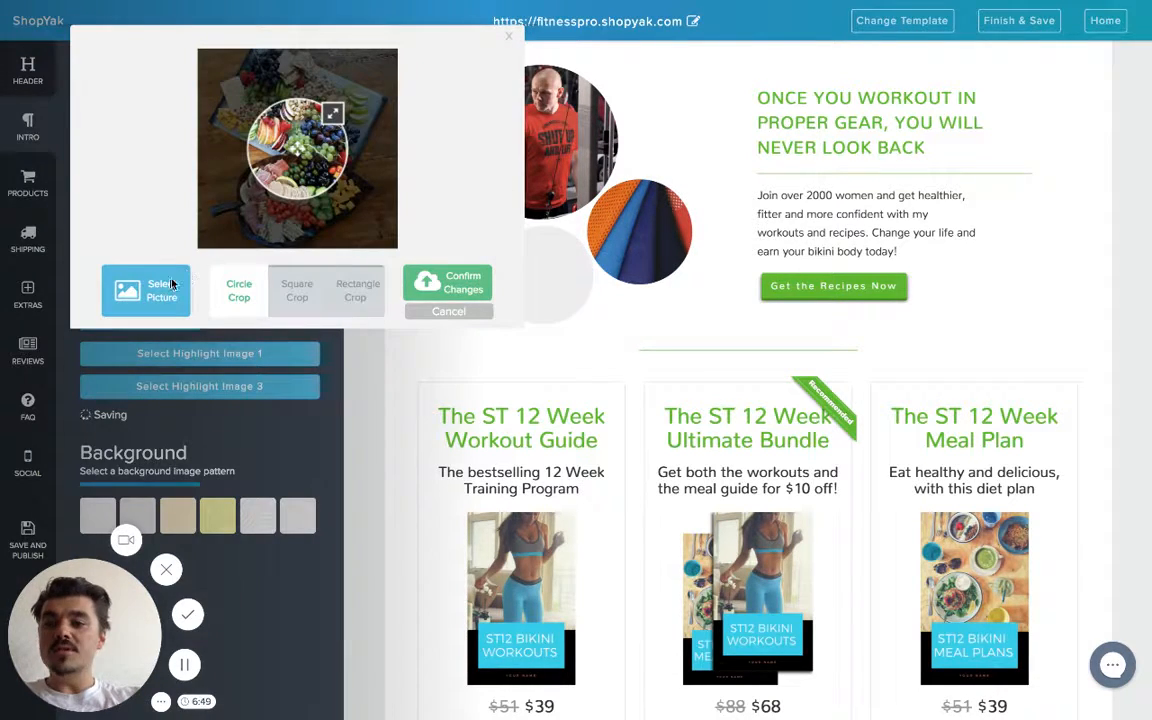
{"action": "left_click", "coordinate": [168, 285]}
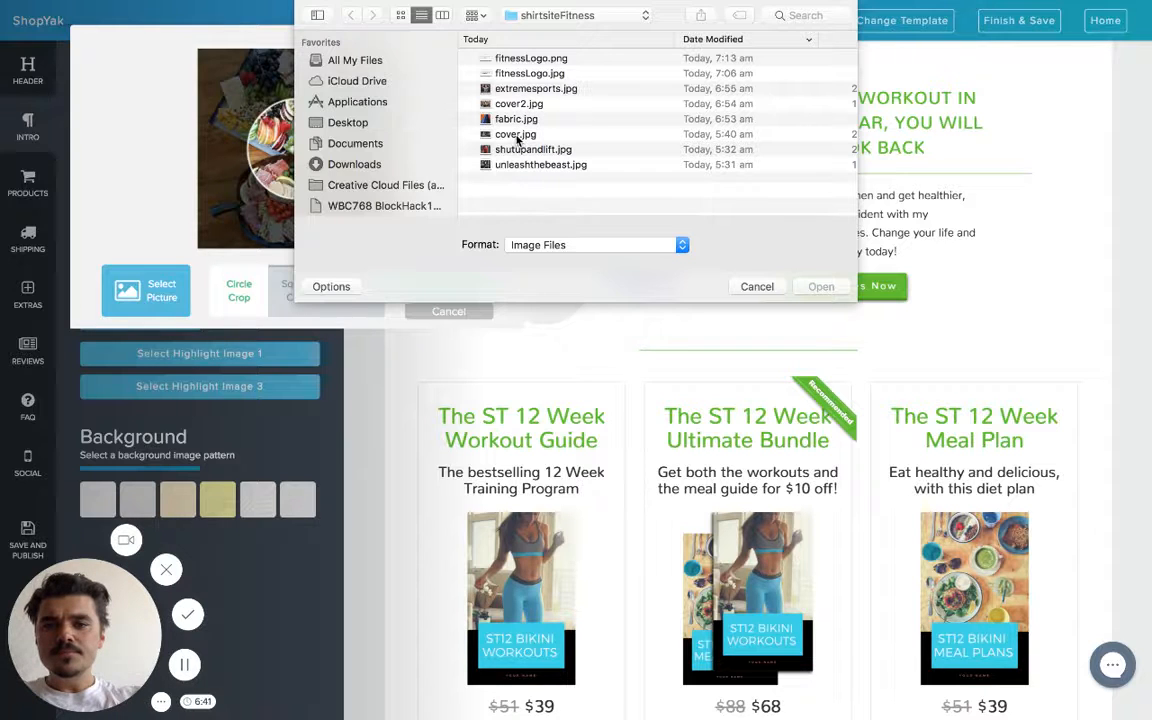
{"action": "left_click", "coordinate": [517, 136]}
{"action": "left_click", "coordinate": [819, 287]}
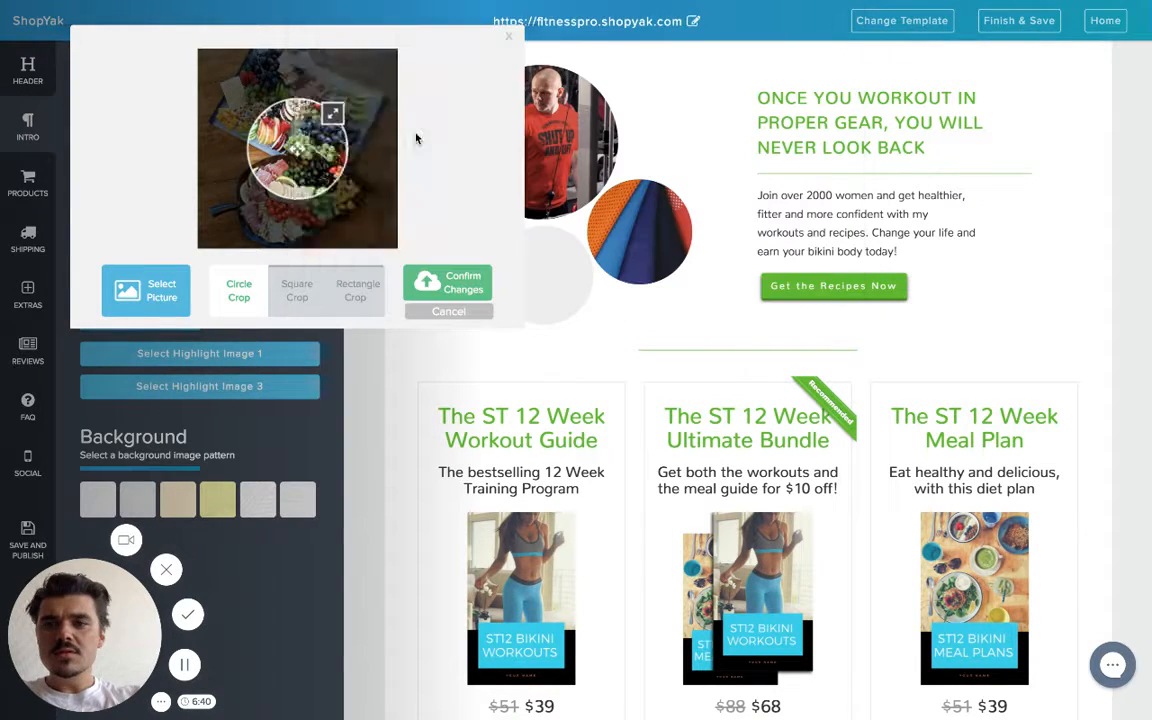
{"action": "left_click_drag", "start_coordinate": [352, 93], "coordinate": [474, 65]}
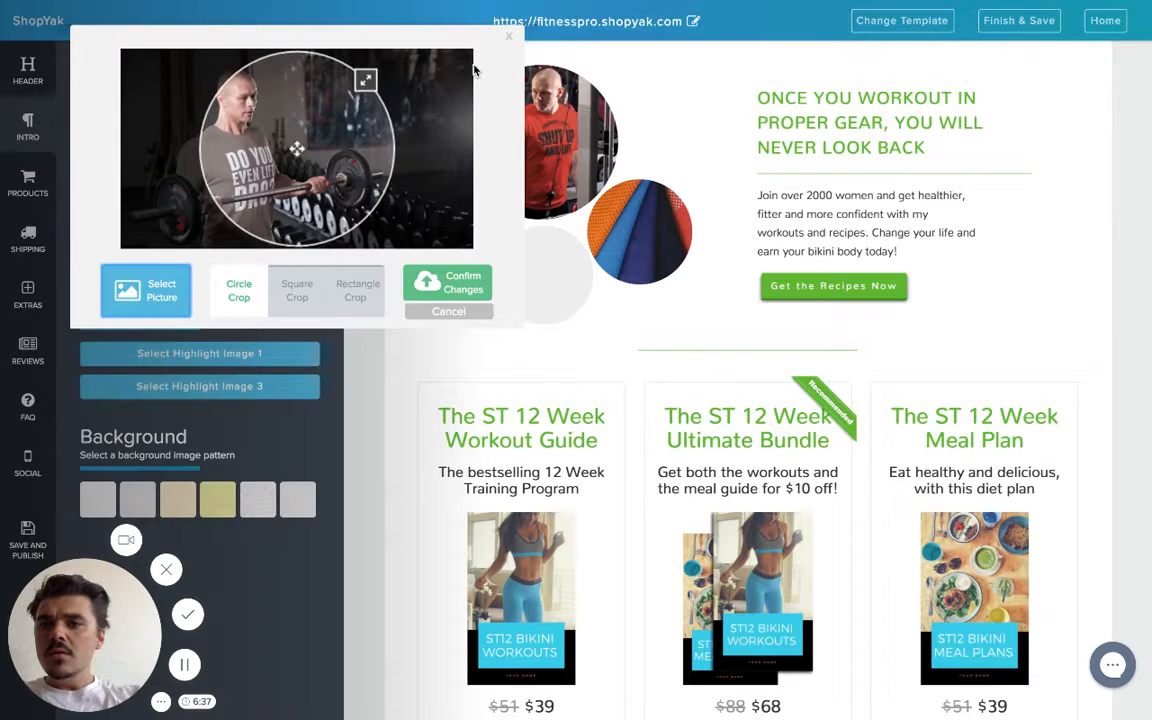
{"action": "left_click_drag", "start_coordinate": [297, 149], "coordinate": [257, 149]}
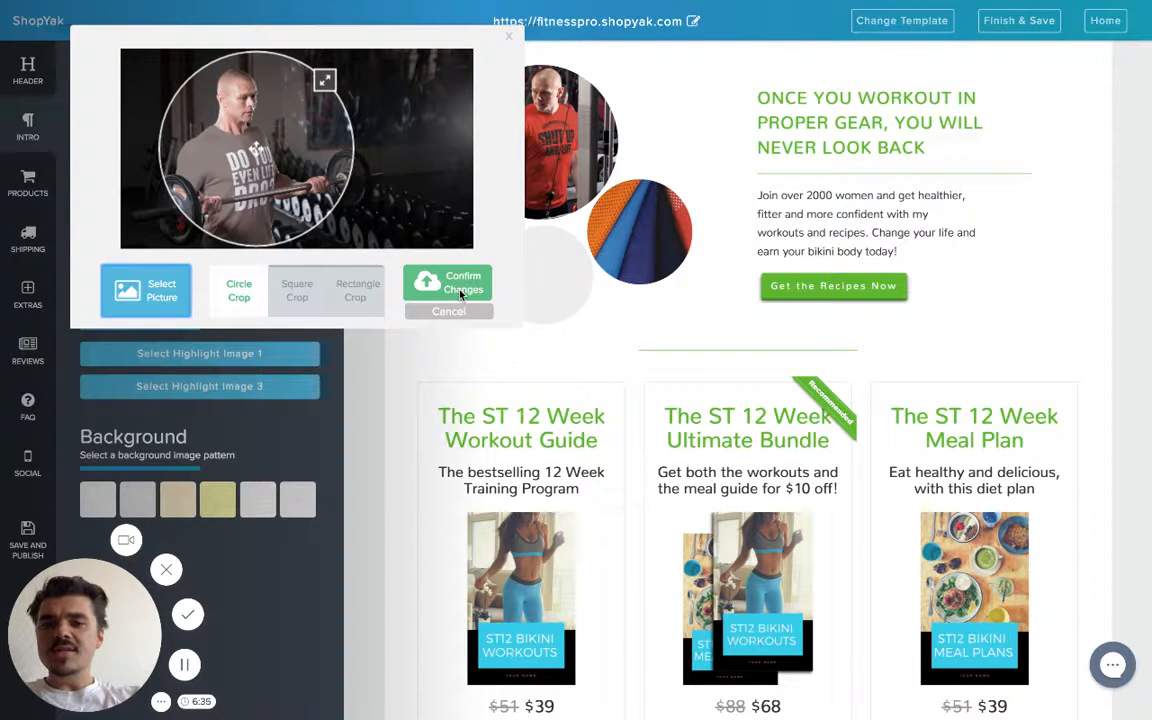
{"action": "left_click", "coordinate": [440, 282]}
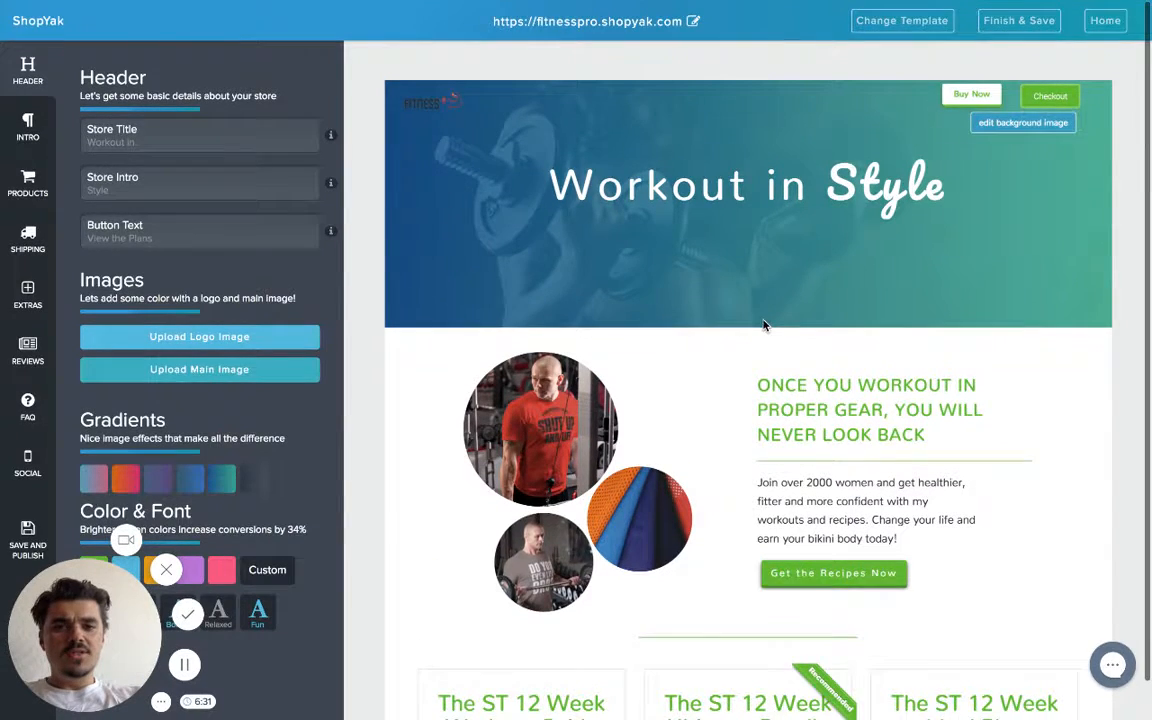
Step: Clear the existing store/product description text in the intro section
{"action": "scroll", "coordinate": [761, 327], "scroll_direction": "down", "scroll_amount": 3}
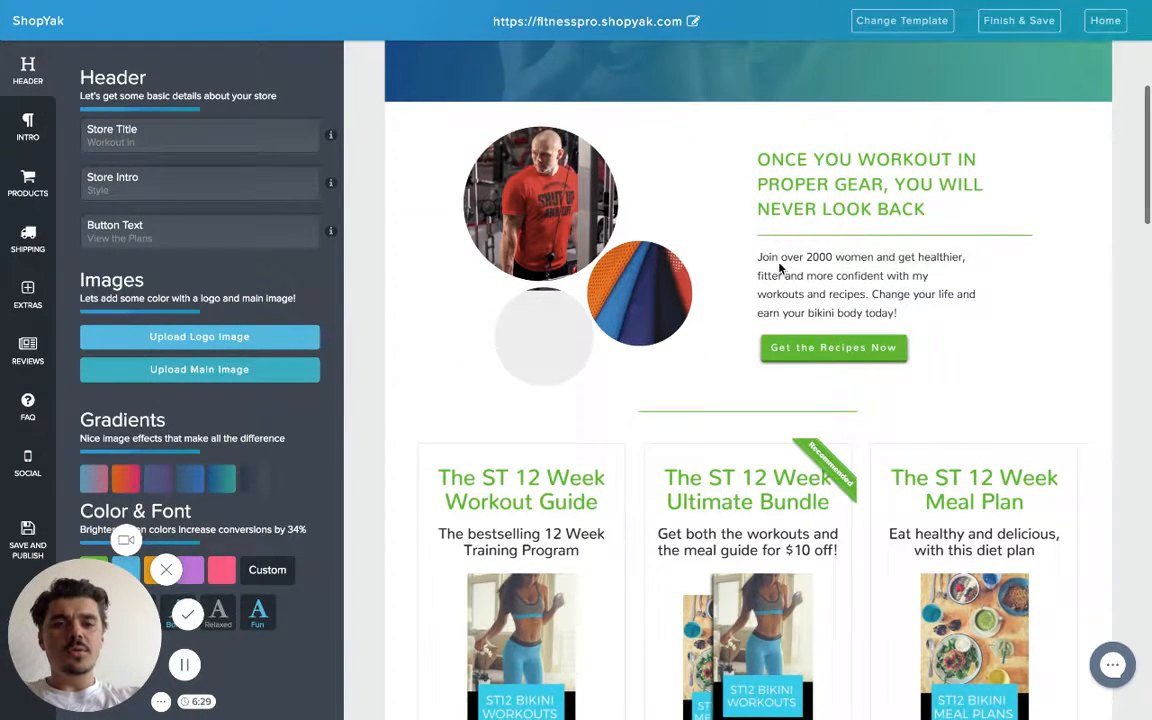
{"action": "left_click", "coordinate": [701, 235]}
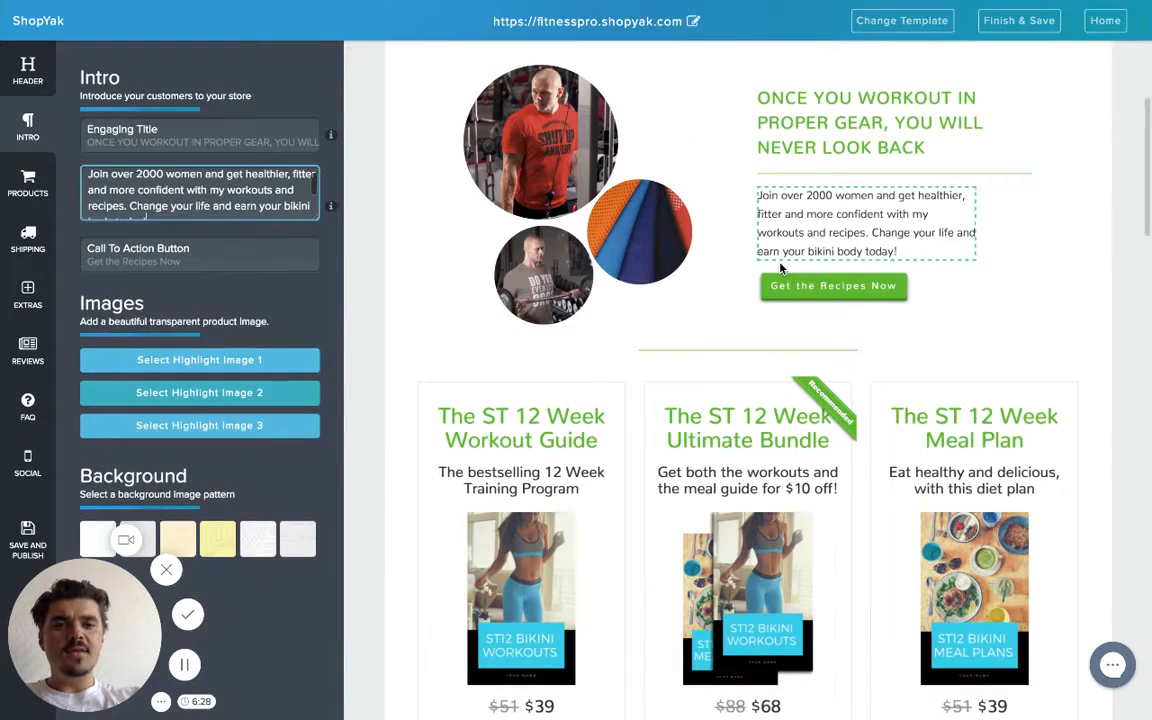
{"action": "triple_click", "coordinate": [240, 192]}
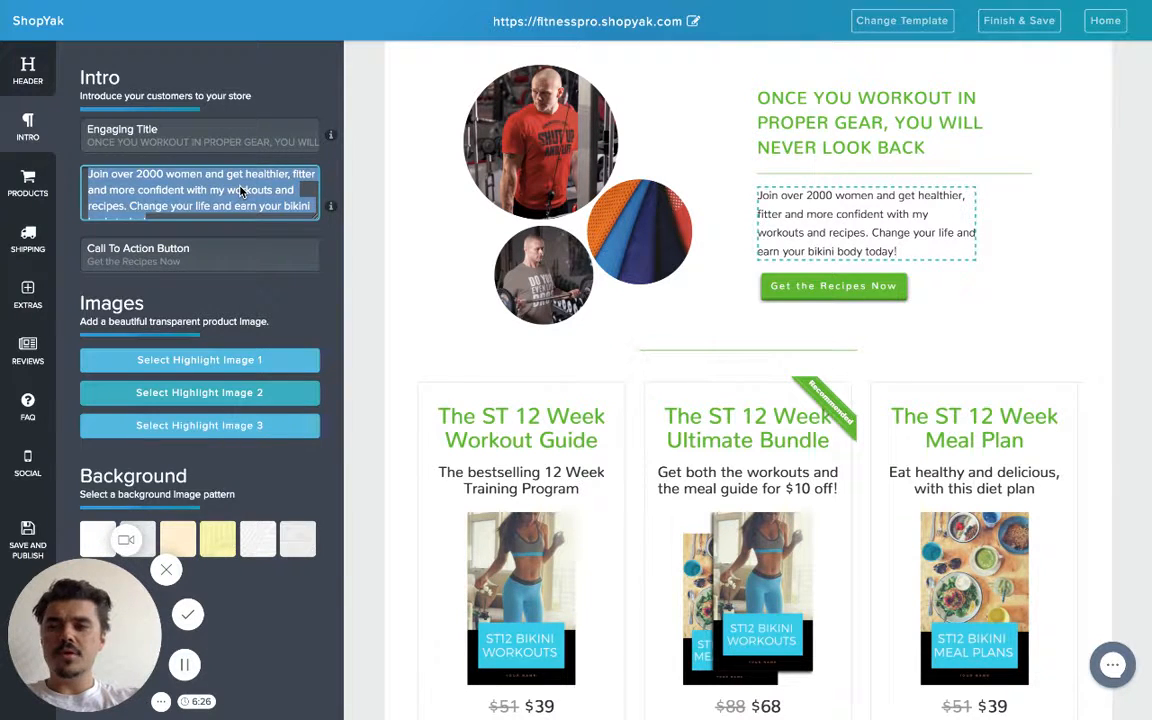
{"action": "key", "text": "BackSpace"}
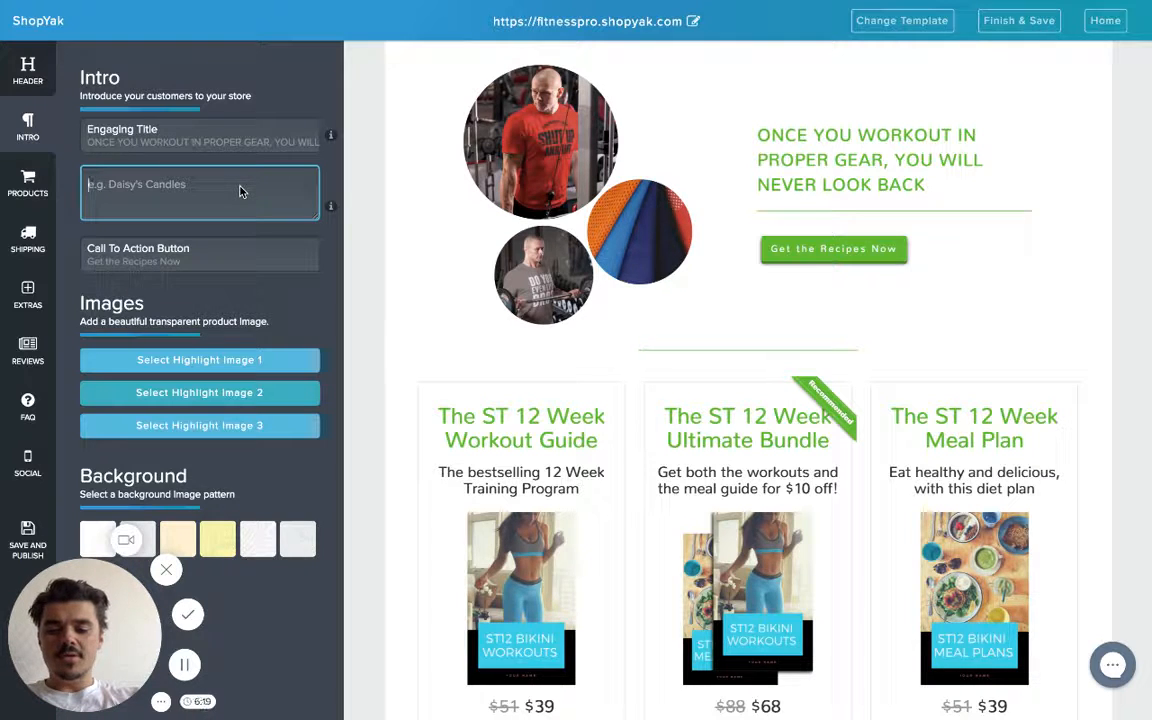
{"action": "type", "text": "OUR TSHIRTS"}
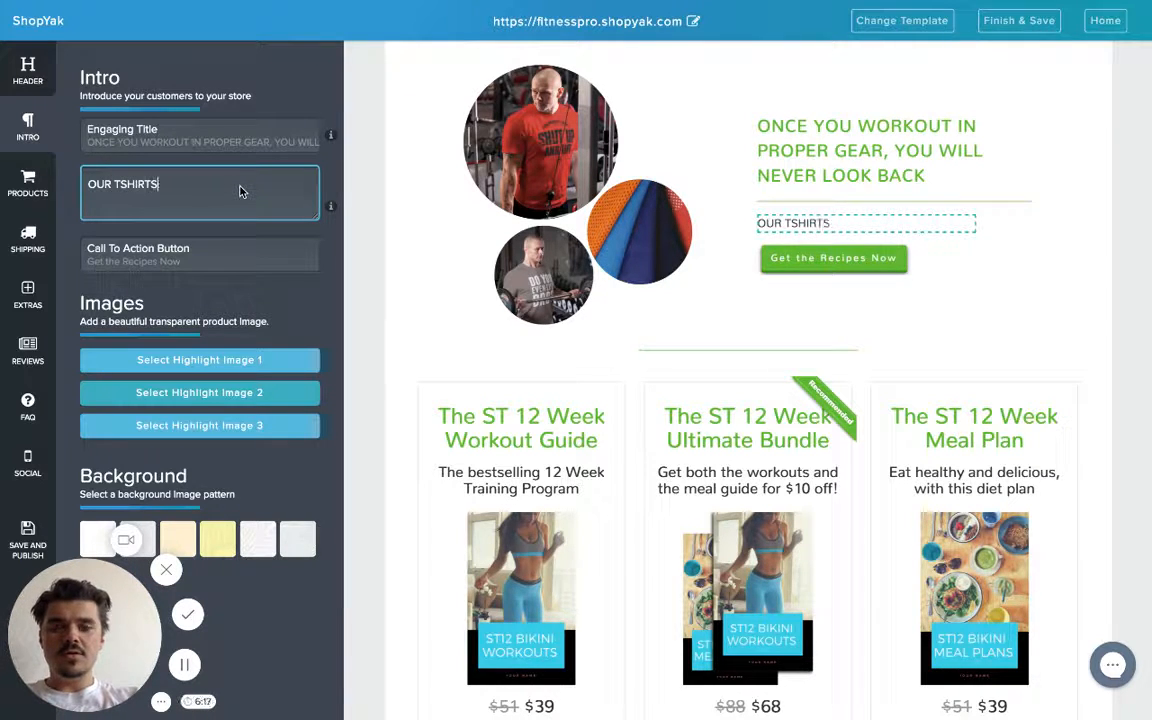
{"action": "key", "text": "BackSpace"}
{"action": "key", "text": "BackSpace"}
{"action": "key", "text": "BackSpace"}
{"action": "key", "text": "BackSpace"}
{"action": "key", "text": "BackSpace"}
{"action": "key", "text": "BackSpace"}
{"action": "key", "text": "BackSpace"}
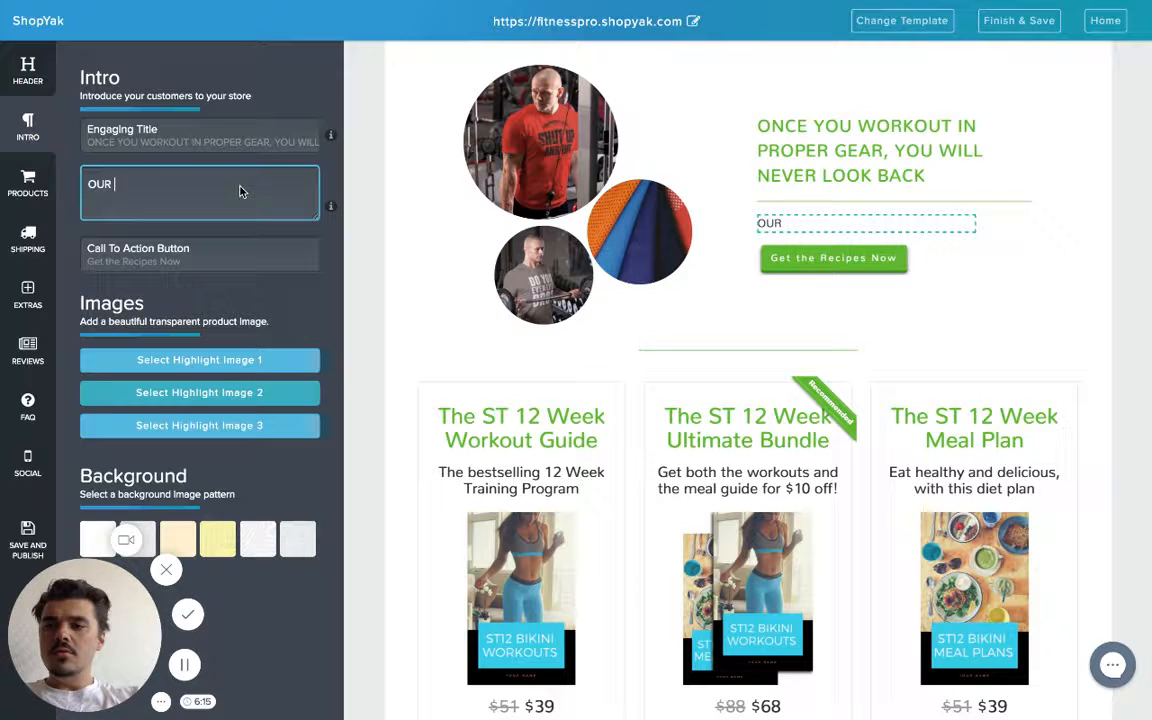
{"action": "key", "text": "BackSpace"}
{"action": "key", "text": "BackSpace"}
{"action": "key", "text": "BackSpace"}
{"action": "type", "text": "nur"}
{"action": "key", "text": "BackSpace"}
{"action": "key", "text": "BackSpace"}
{"action": "key", "text": "BackSpace"}
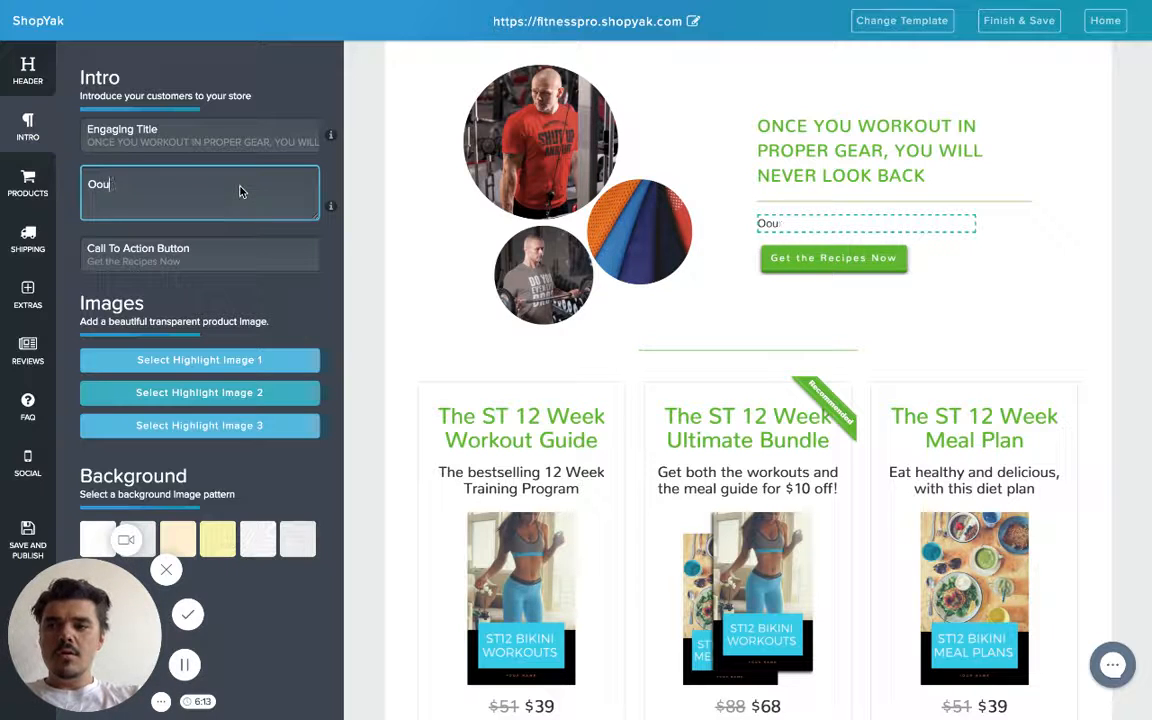
Step: Set the intro description to "Our tshirts are created with the finest in sport fabric. It's breathable, its stretchy and it just feels great when you lift."
{"action": "type", "text": "ur tshirts"}
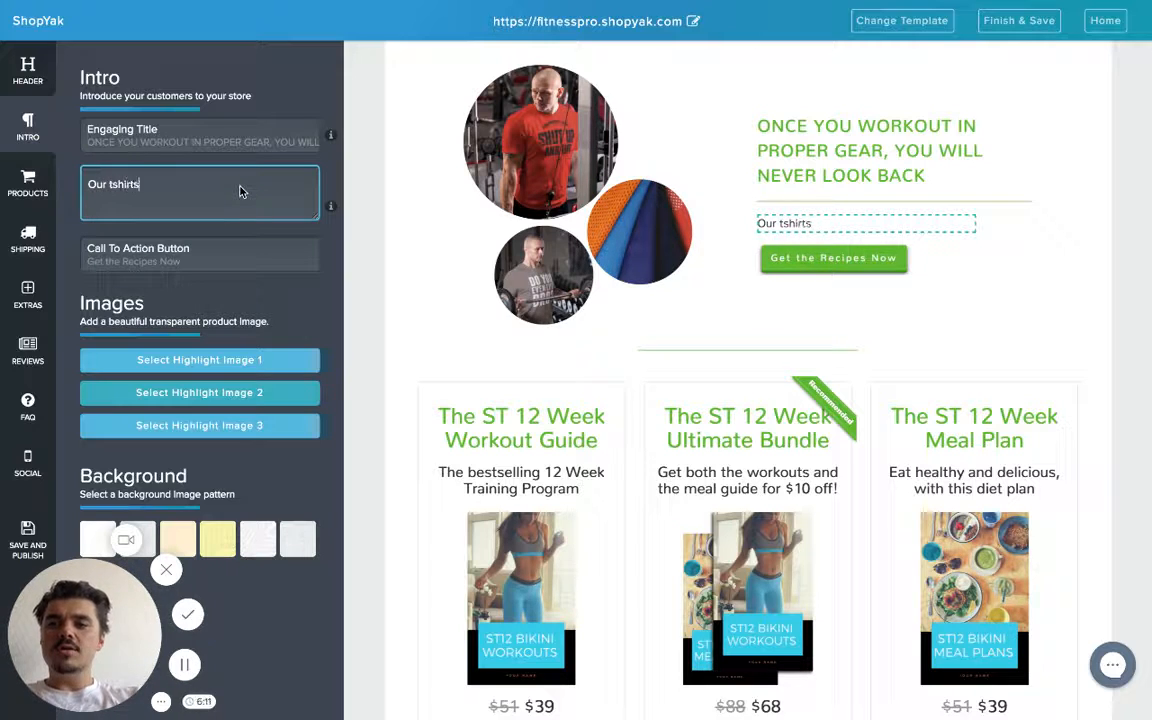
{"action": "type", "text": " are create"}
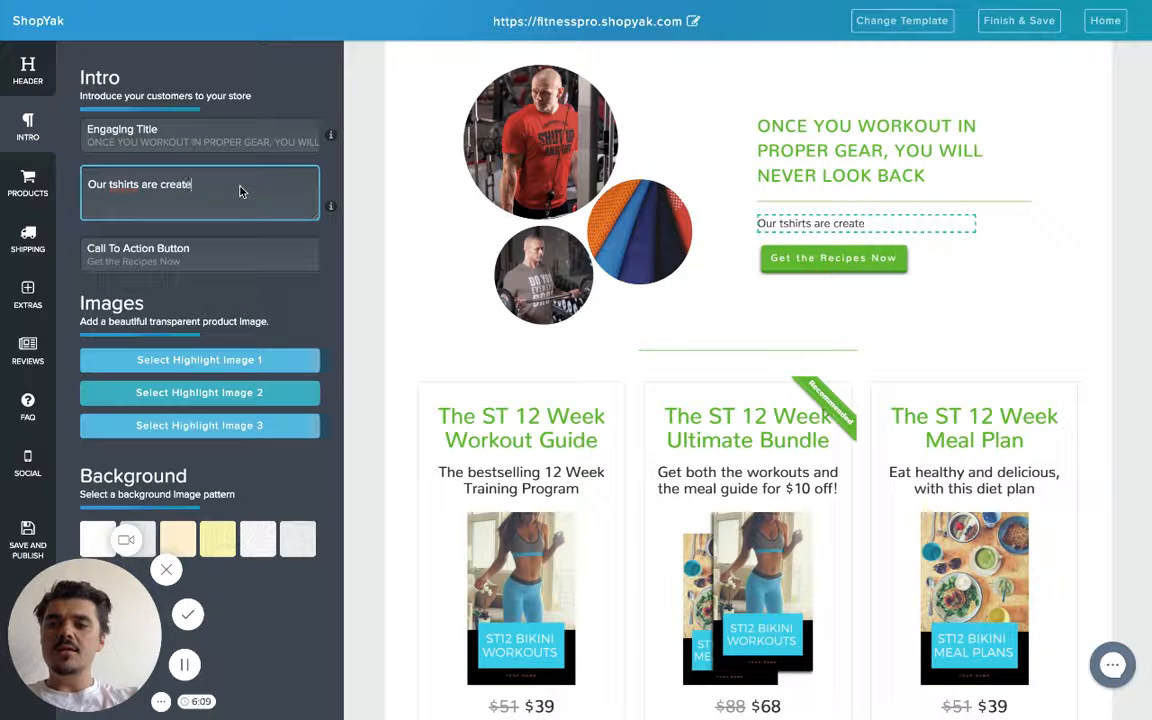
{"action": "type", "text": "d with the fine"}
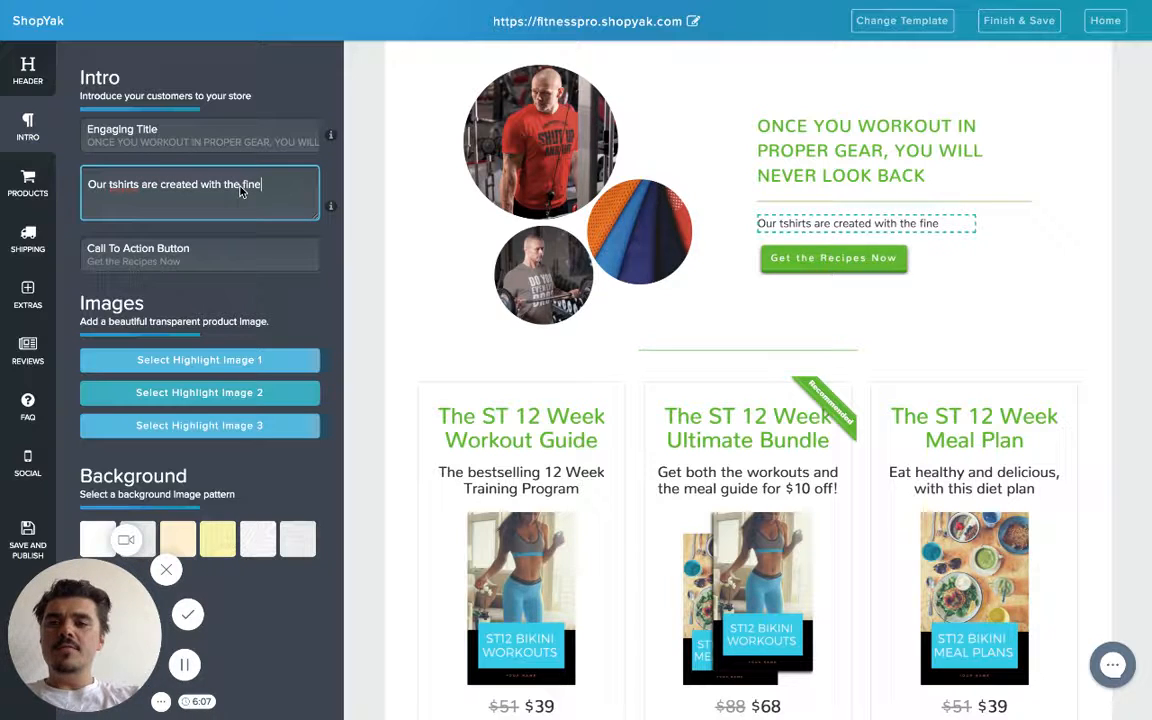
{"action": "type", "text": "st in s"}
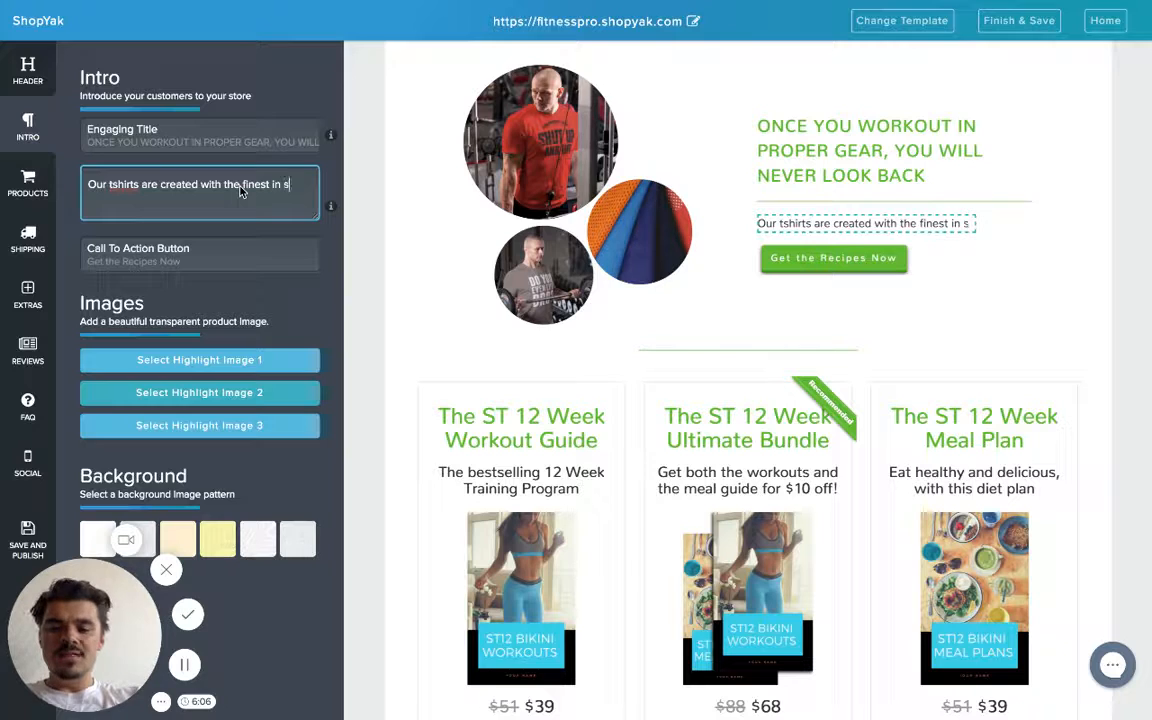
{"action": "type", "text": "port fabri"}
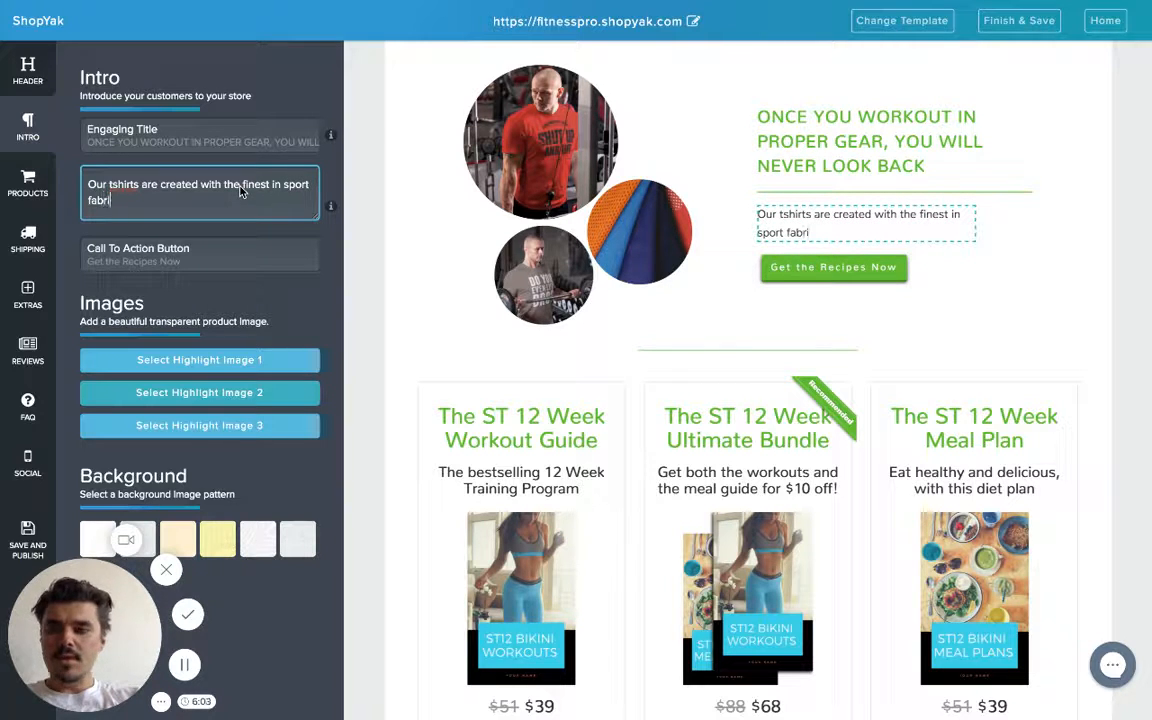
{"action": "type", "text": "c. It's brea"}
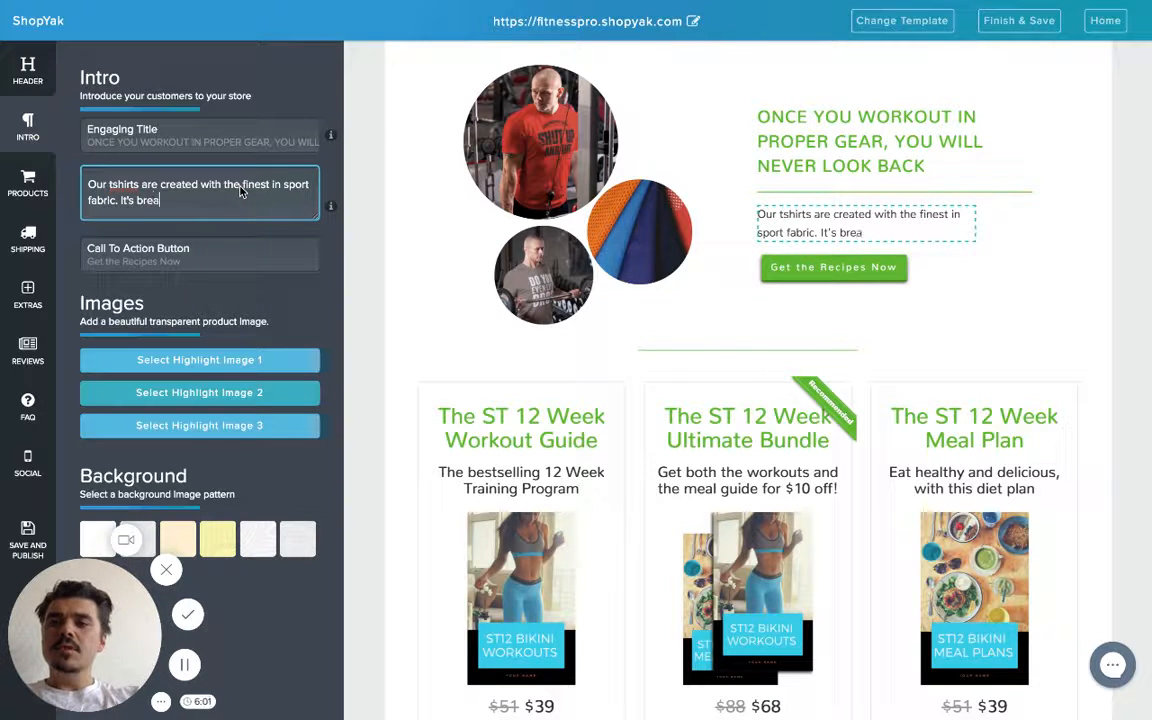
{"action": "type", "text": "thable, its "}
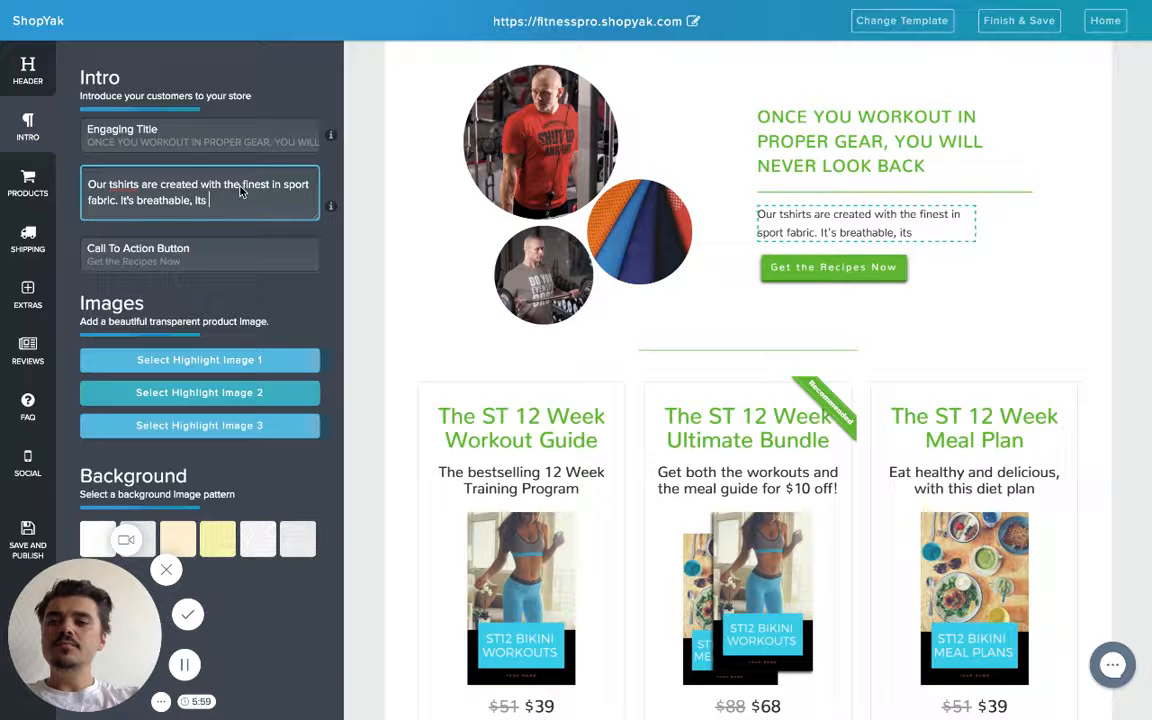
{"action": "type", "text": "stretchy and"}
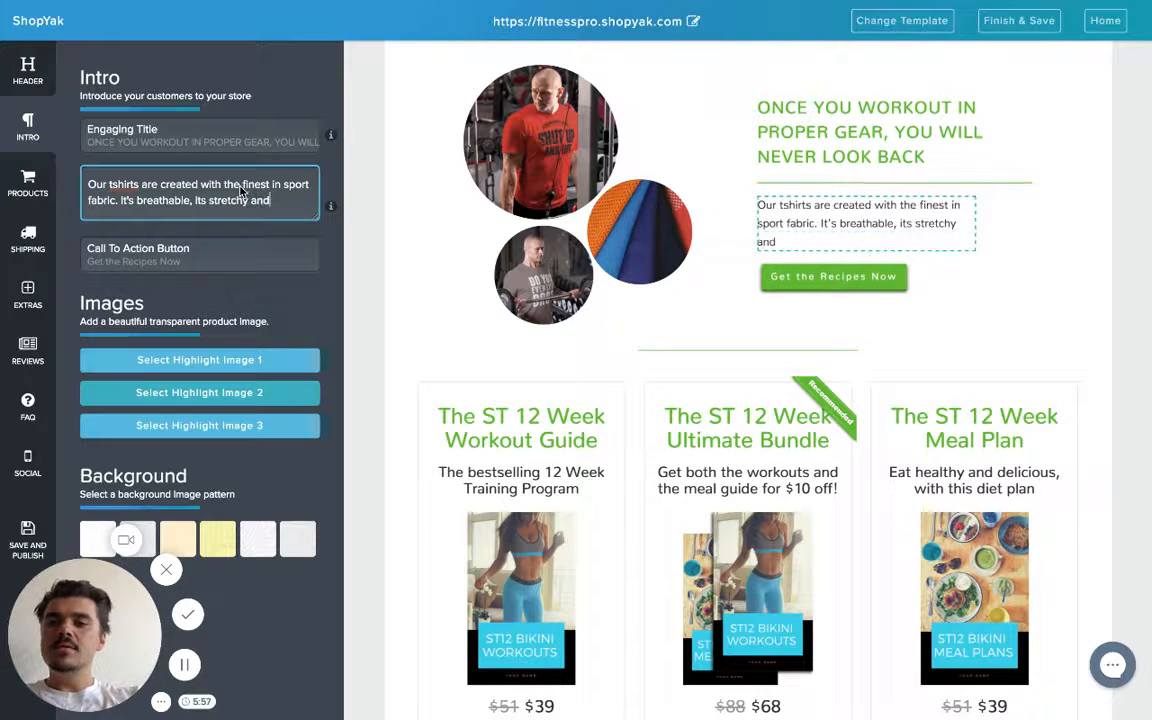
{"action": "type", "text": " it just feels"}
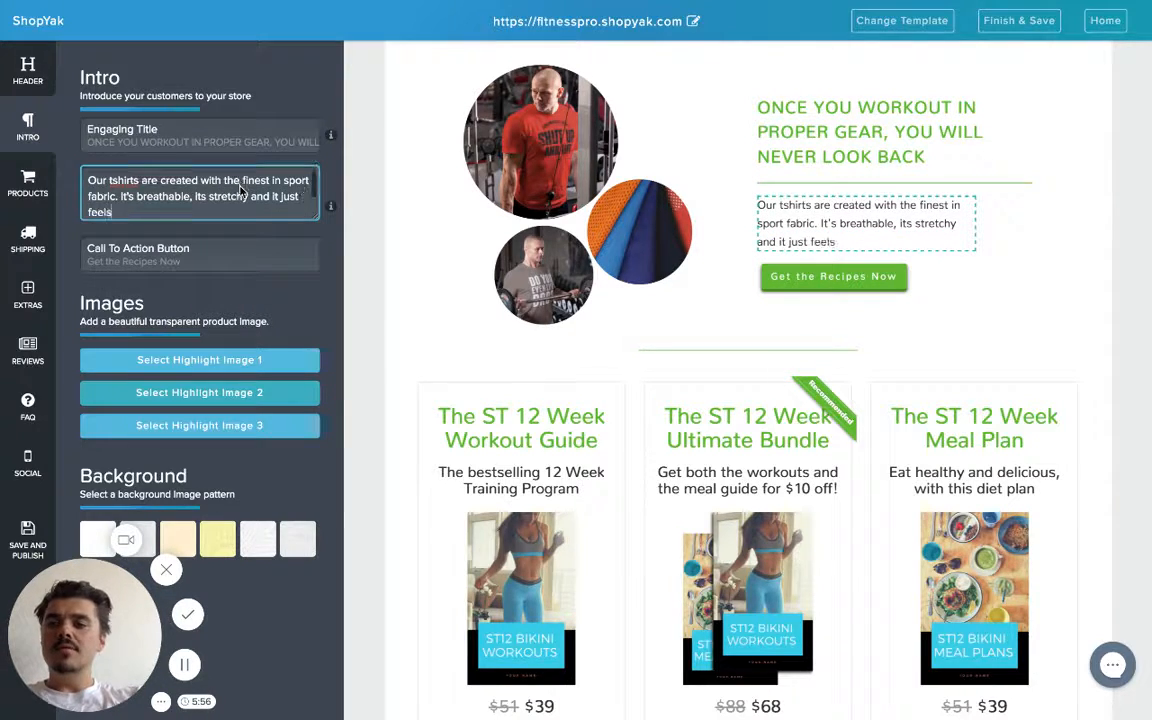
{"action": "type", "text": " great when y"}
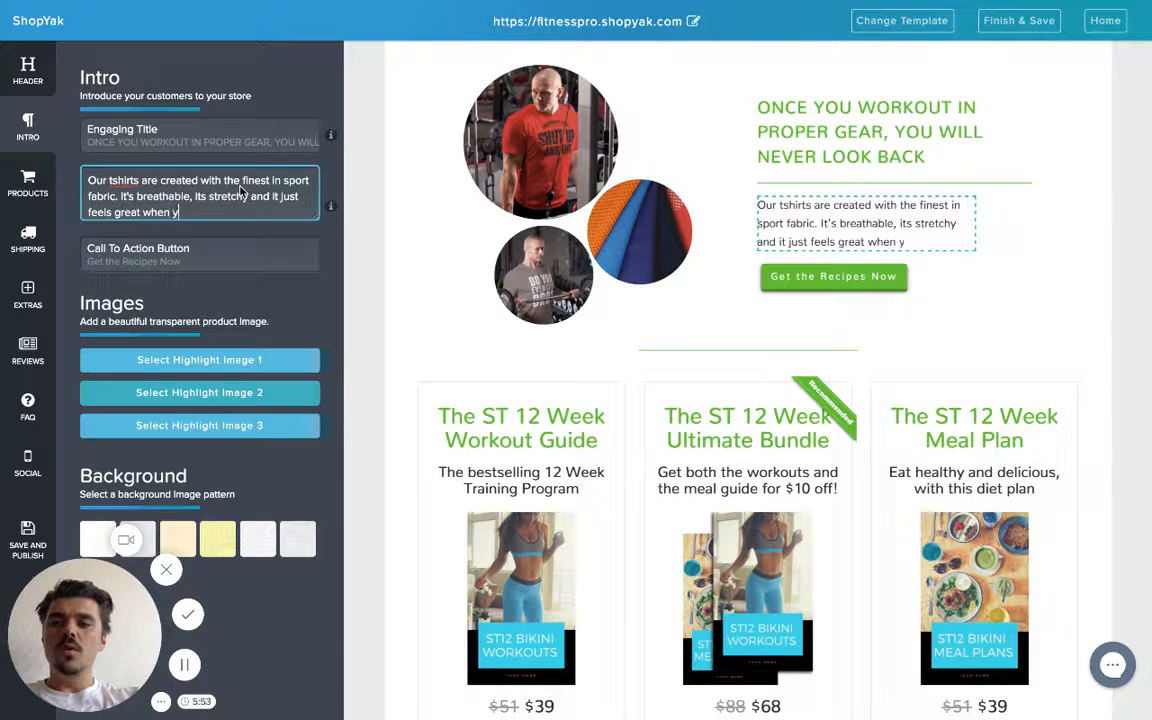
{"action": "type", "text": "ou lift."}
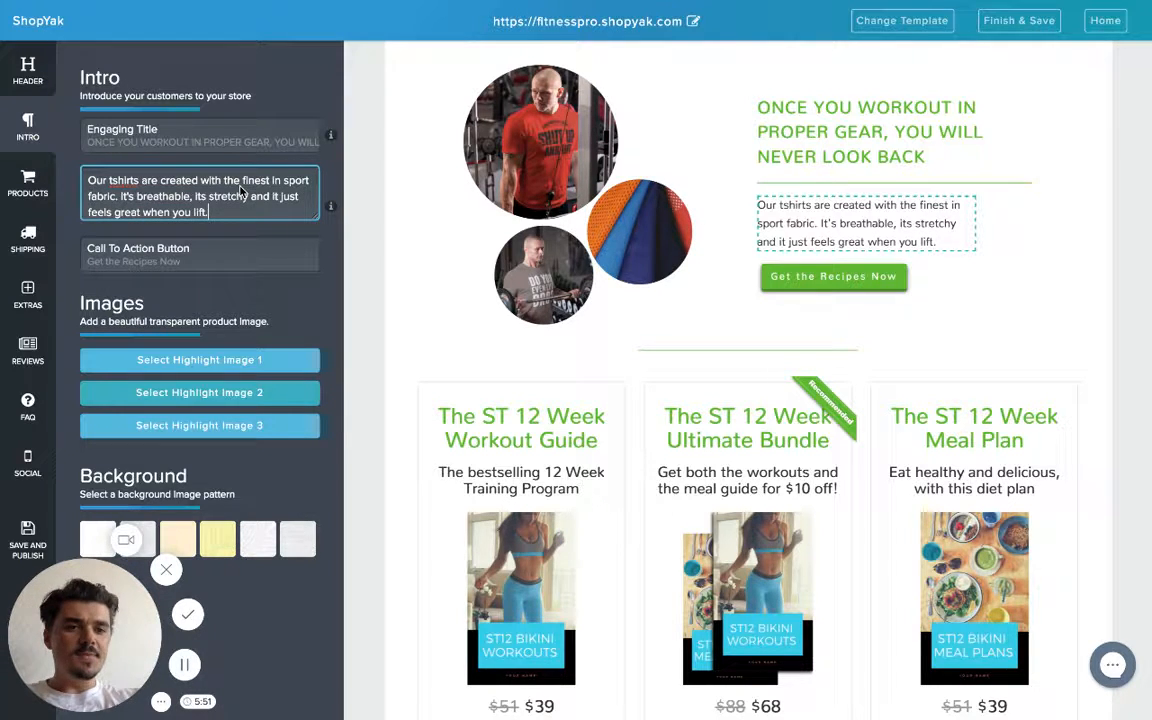
Step: Change the intro section's call to action button text to "Check out our shirts"
{"action": "left_click", "coordinate": [221, 260]}
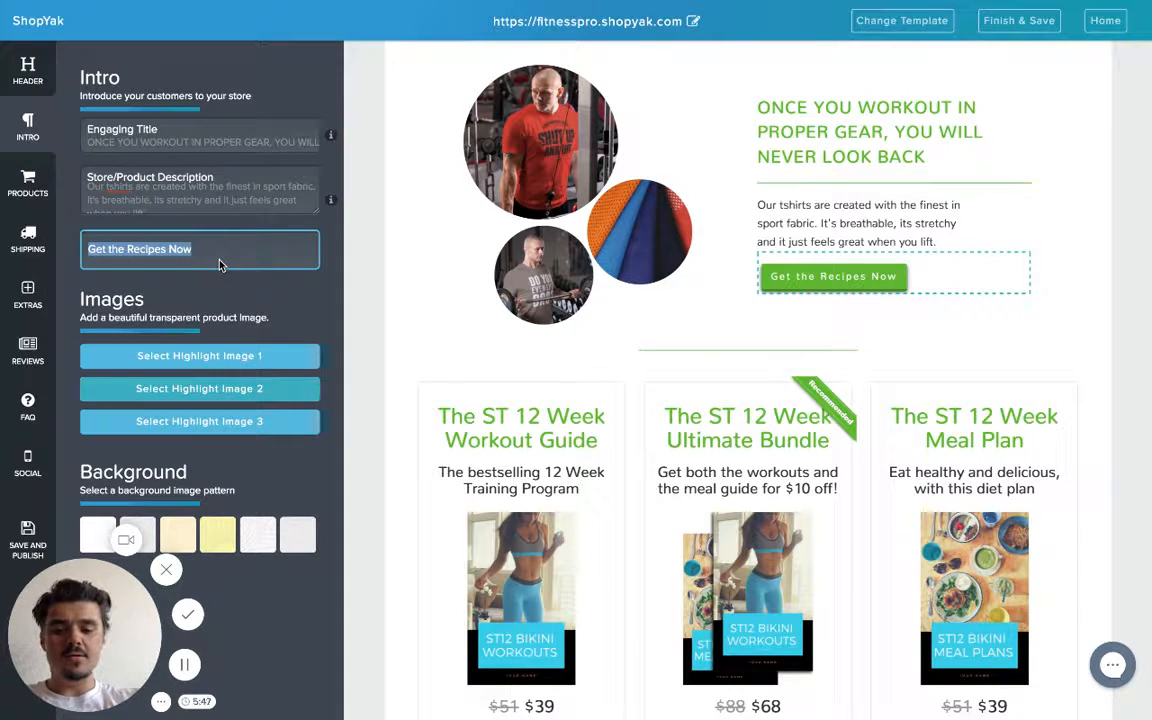
{"action": "type", "text": "Check out our shirts"}
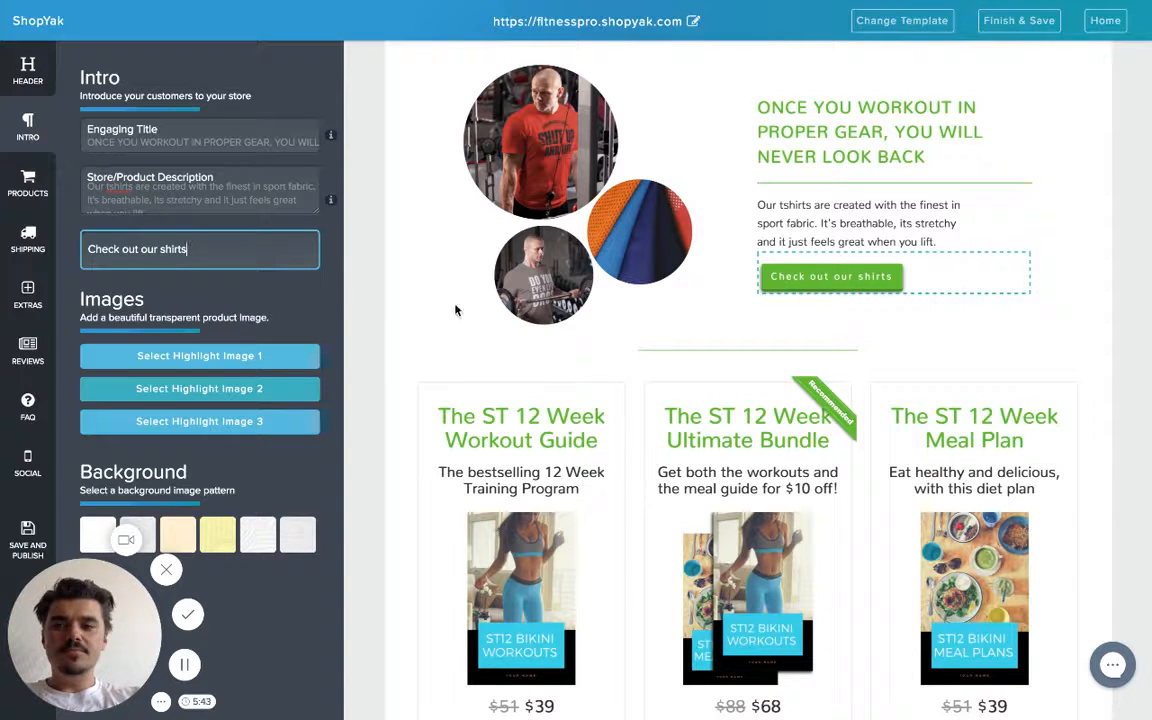
{"action": "left_click", "coordinate": [688, 320]}
Step: Delete the first product, The ST 12 Week Workout Guide, from the products section
{"action": "scroll", "coordinate": [716, 321], "scroll_direction": "up", "scroll_amount": 2}
{"action": "scroll", "coordinate": [716, 321], "scroll_direction": "up", "scroll_amount": 3}
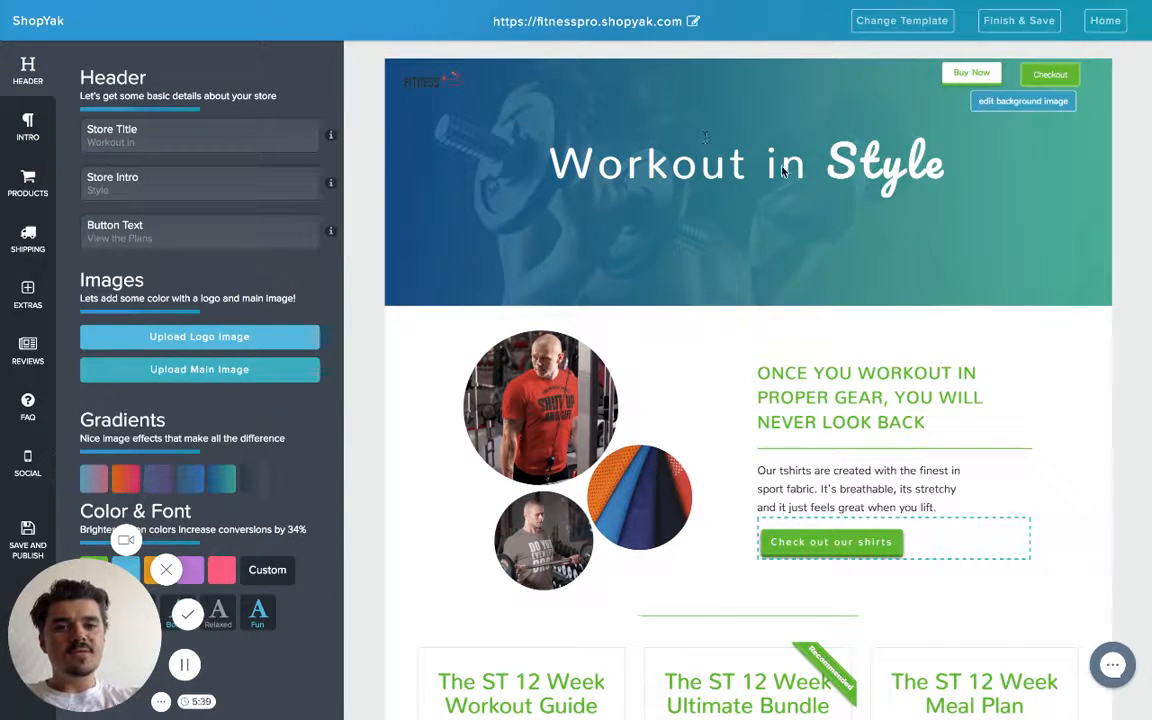
{"action": "scroll", "coordinate": [715, 290], "scroll_direction": "down", "scroll_amount": 1}
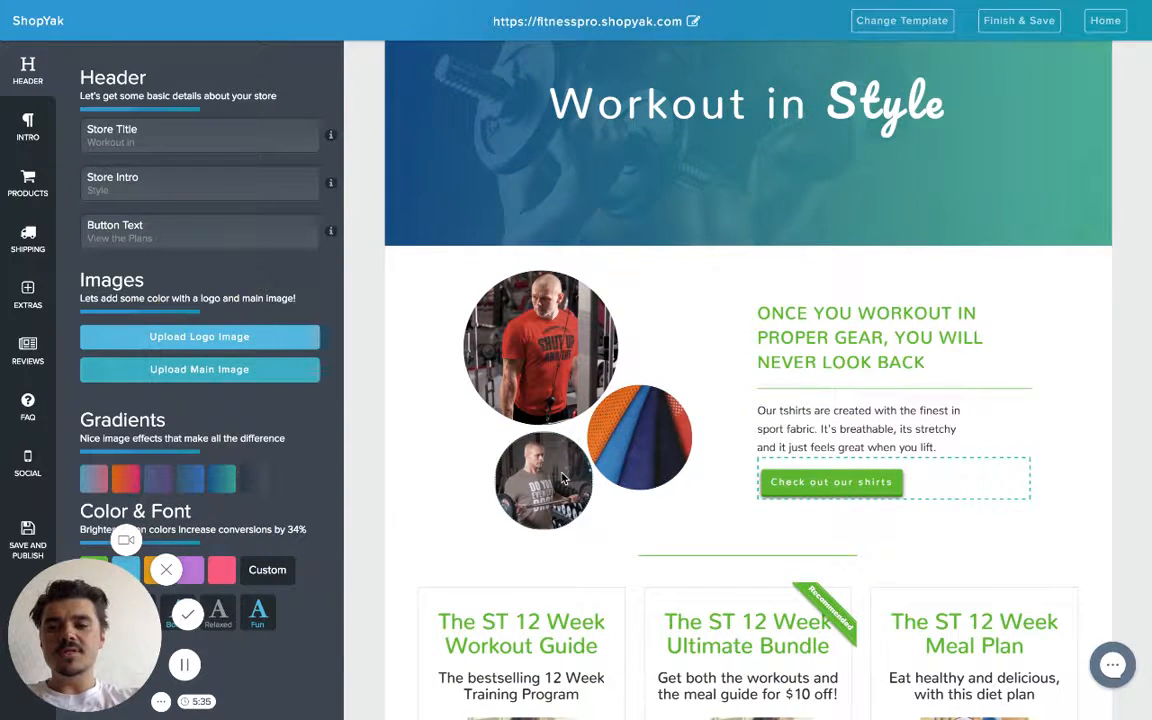
{"action": "scroll", "coordinate": [706, 392], "scroll_direction": "down", "scroll_amount": 6}
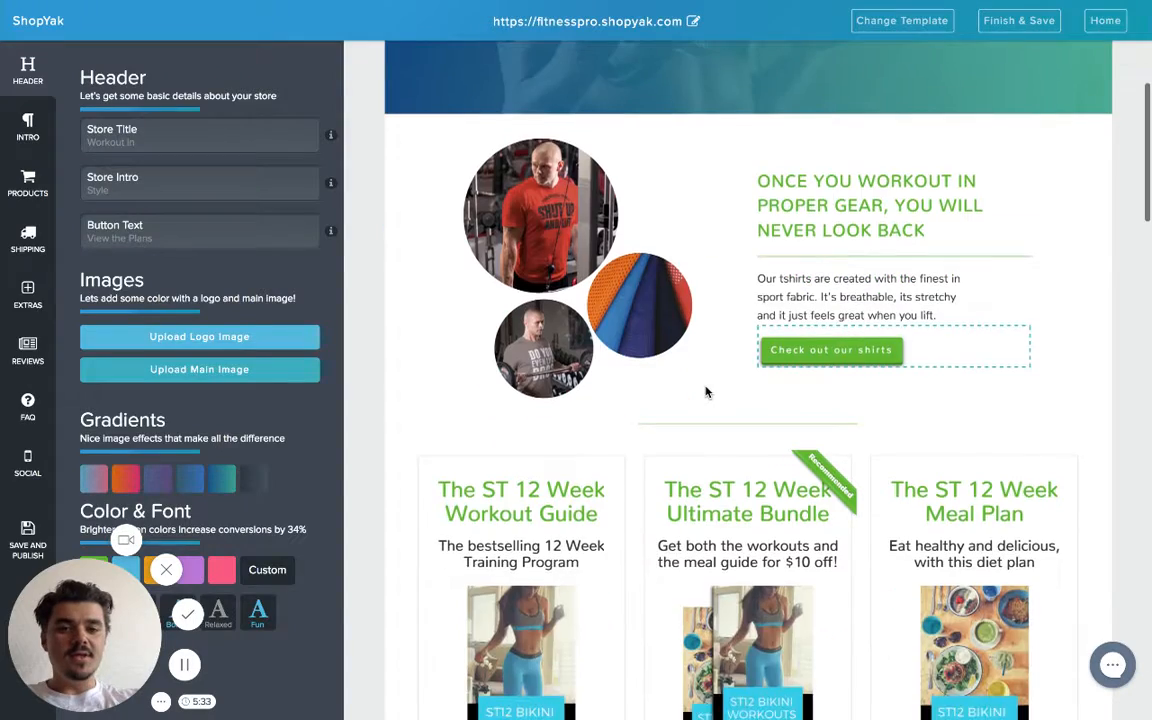
{"action": "scroll", "coordinate": [707, 392], "scroll_direction": "up", "scroll_amount": 1}
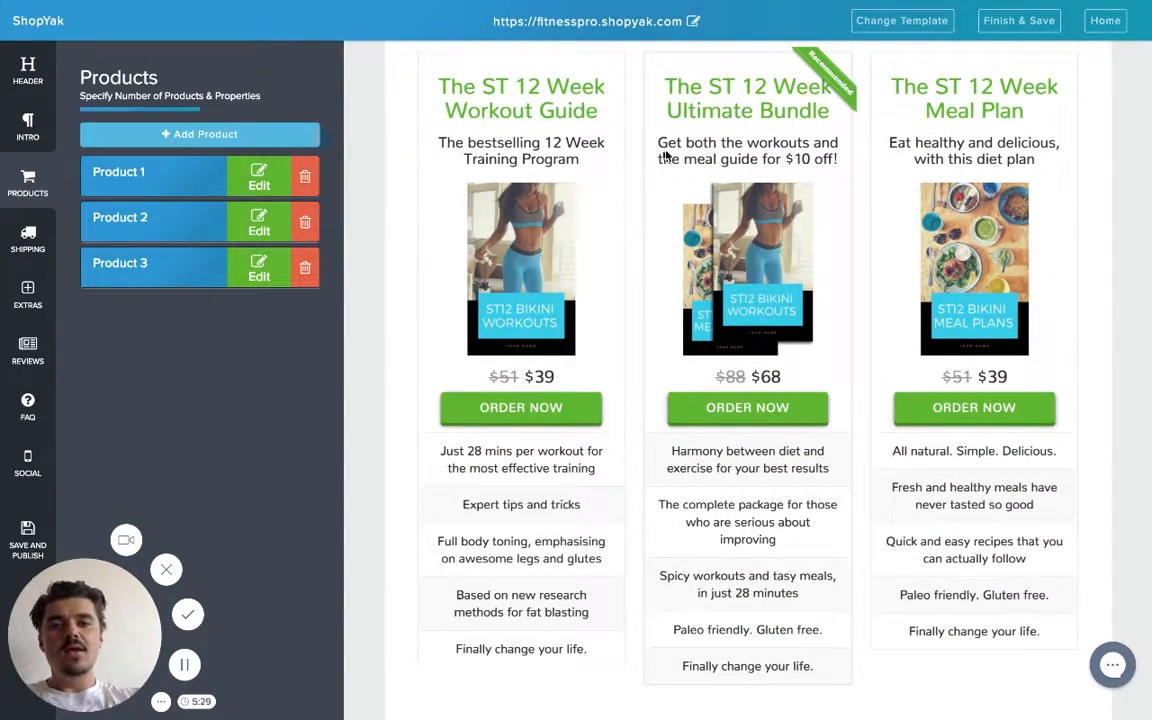
{"action": "left_click", "coordinate": [305, 177]}
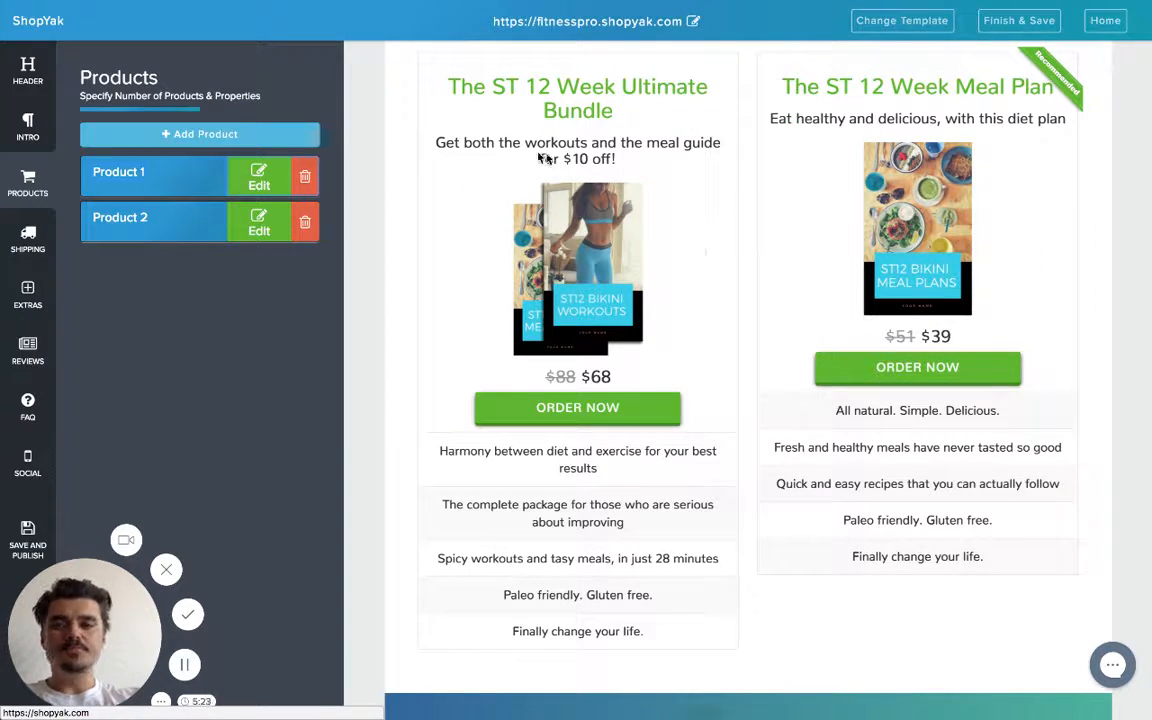
Step: Remove the first three product features from The ST 12 Week Ultimate Bundle, keeping only the last two
{"action": "left_click", "coordinate": [258, 176]}
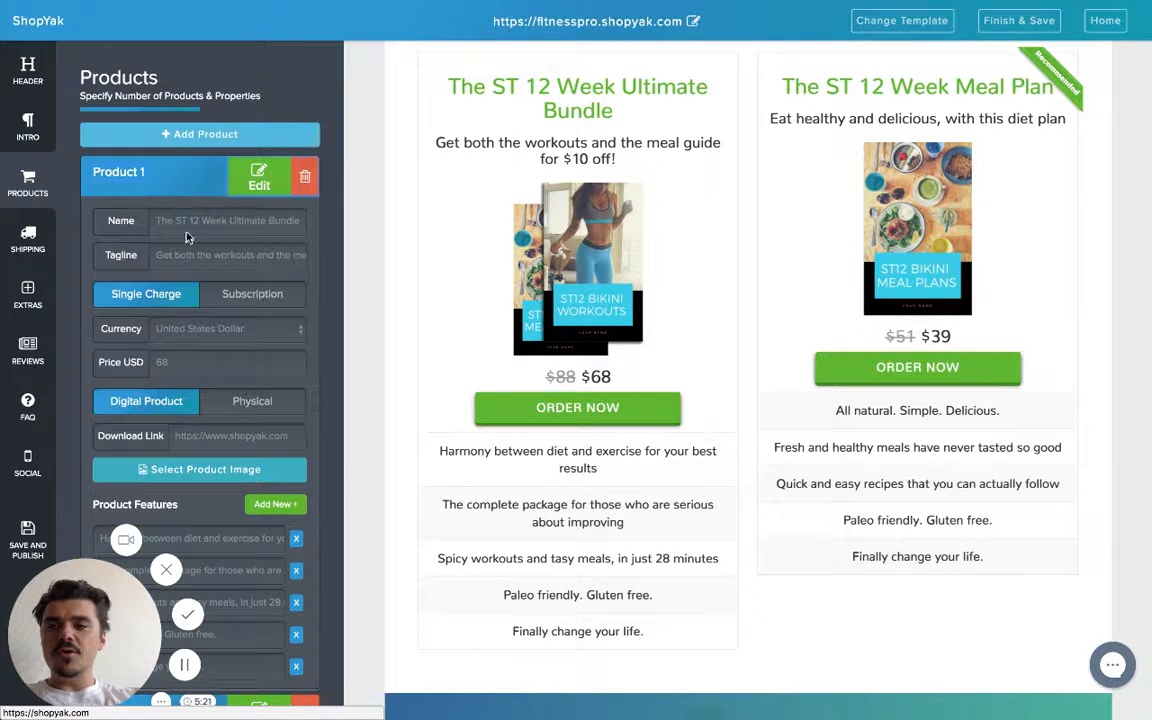
{"action": "scroll", "coordinate": [167, 428], "scroll_direction": "down", "scroll_amount": 1}
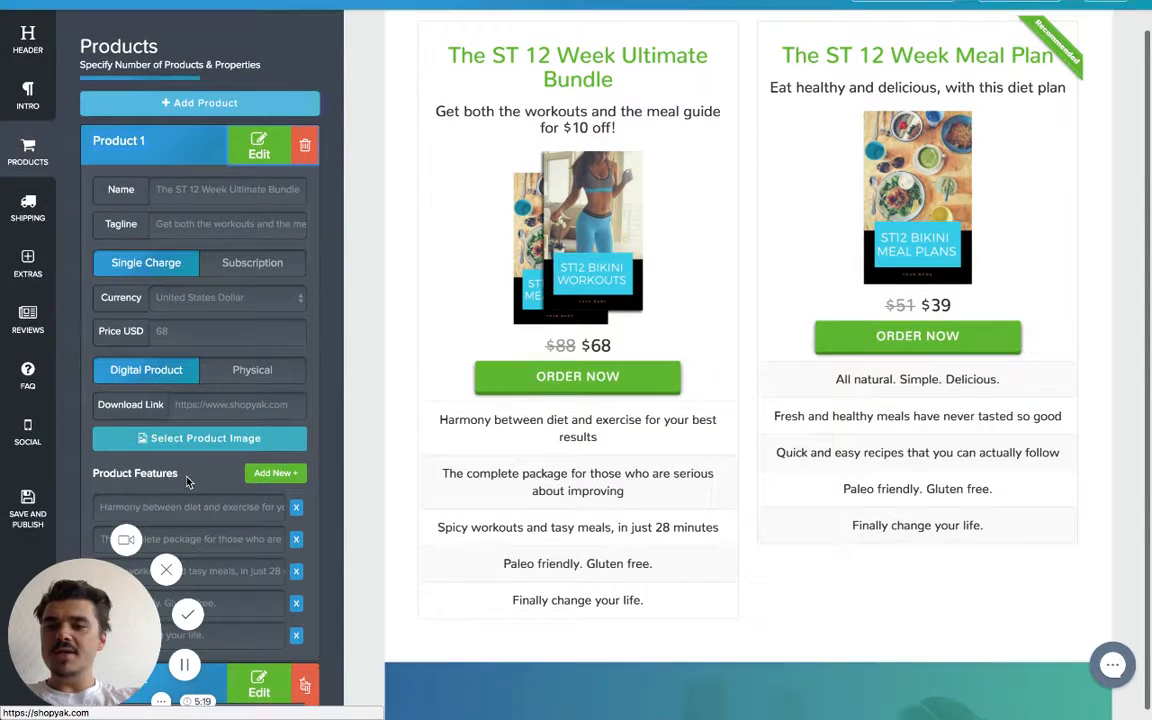
{"action": "left_click", "coordinate": [296, 516]}
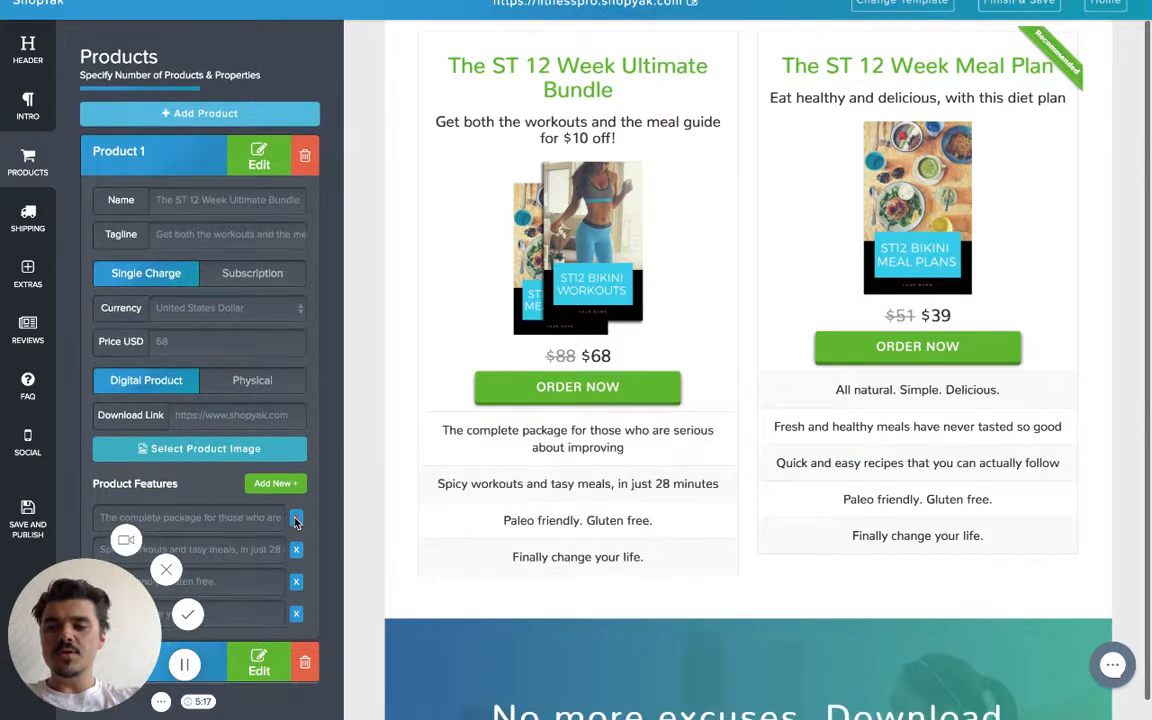
{"action": "left_click", "coordinate": [296, 518]}
{"action": "left_click", "coordinate": [296, 518]}
{"action": "scroll", "coordinate": [575, 220], "scroll_direction": "up", "scroll_amount": 1}
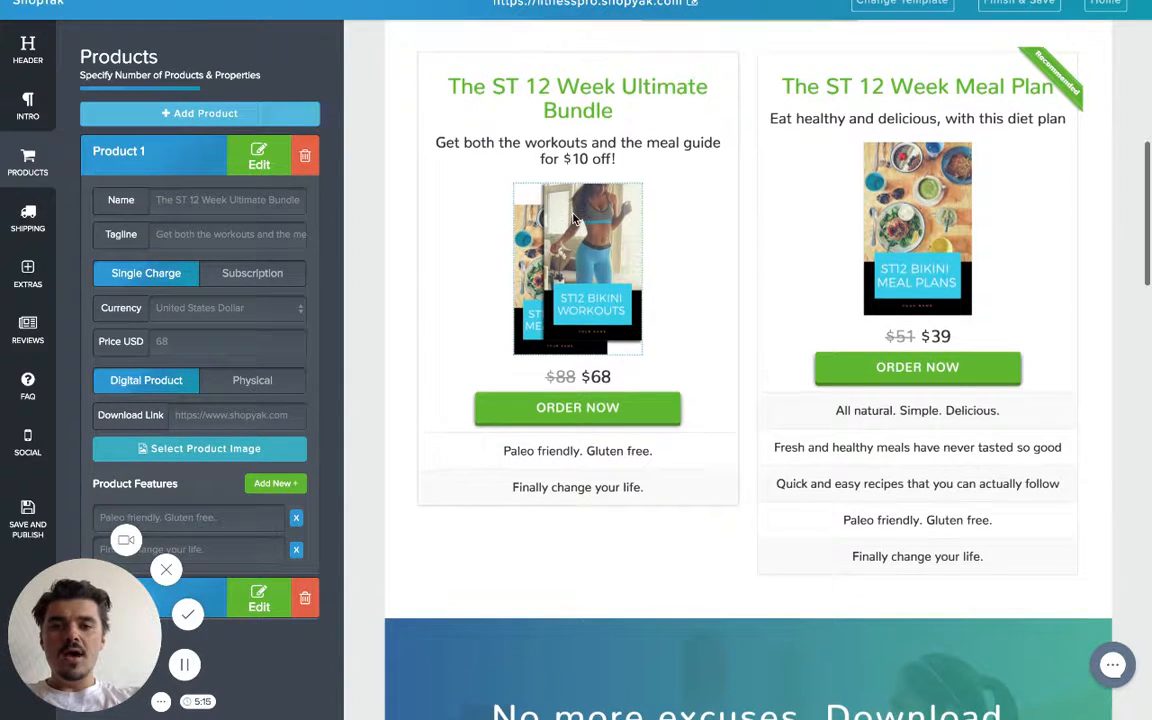
Step: Replace the Ultimate Bundle's product image with unleashthebeast.jpg, enlarging the rectangle crop to cover the whole picture
{"action": "left_click", "coordinate": [575, 220]}
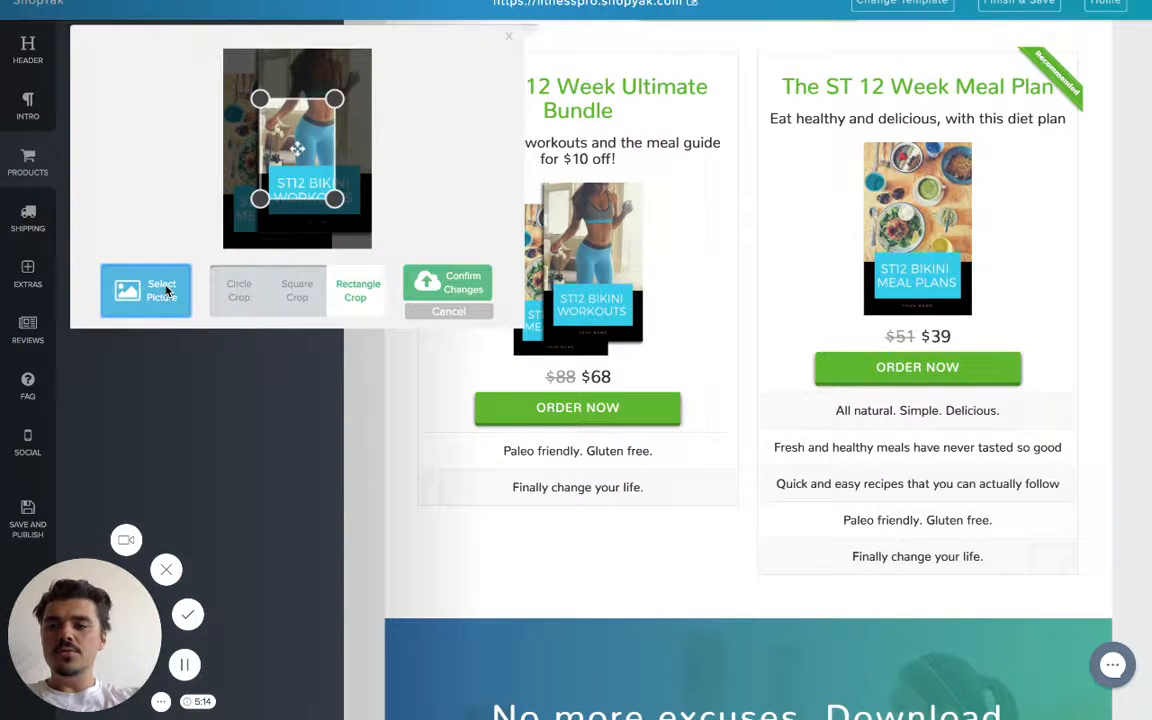
{"action": "left_click", "coordinate": [166, 291]}
{"action": "left_click", "coordinate": [557, 166]}
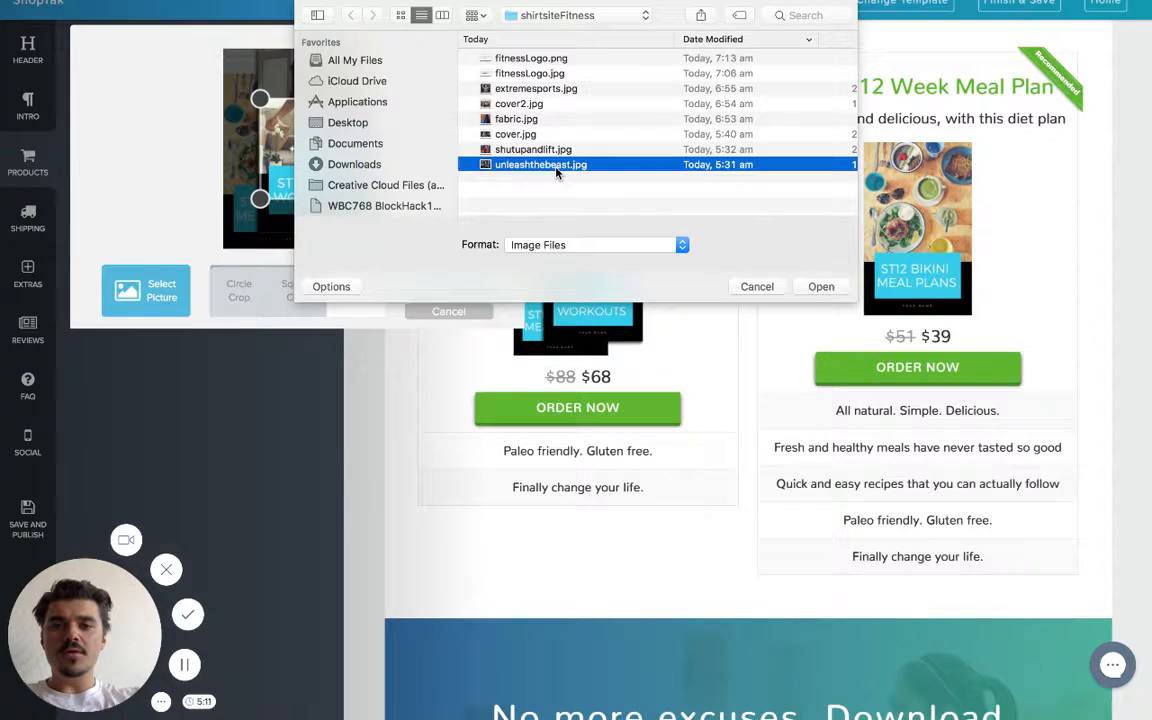
{"action": "left_click", "coordinate": [815, 286]}
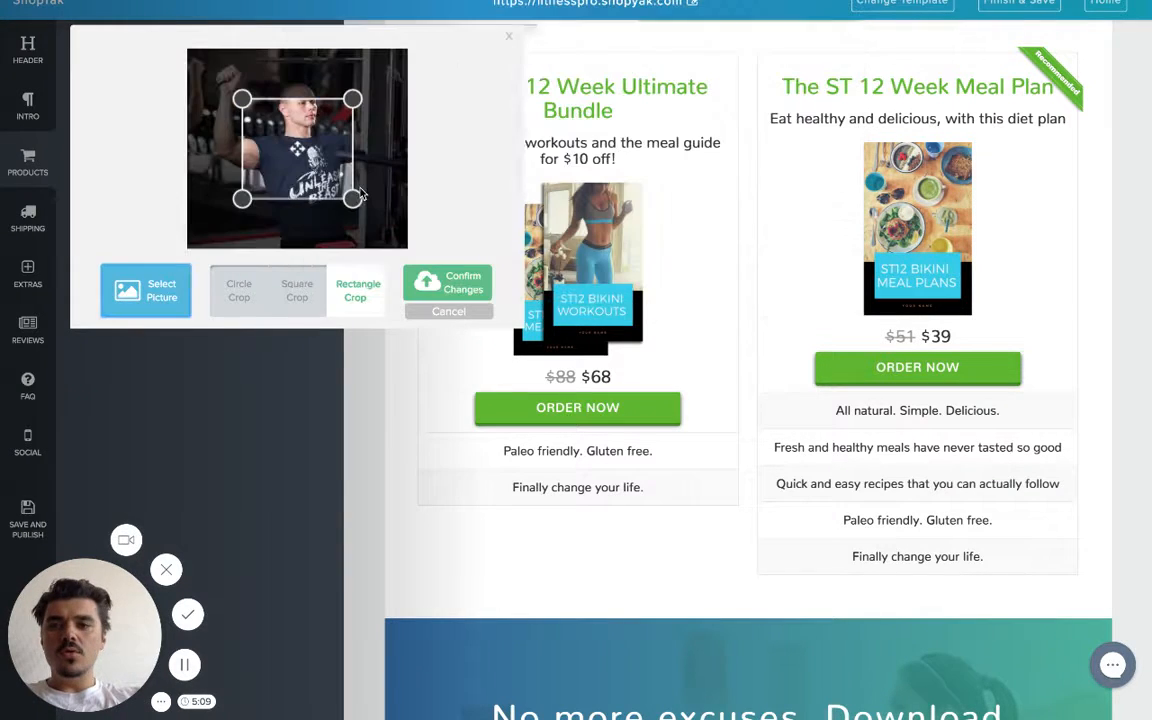
{"action": "left_click_drag", "start_coordinate": [352, 99], "coordinate": [445, 39]}
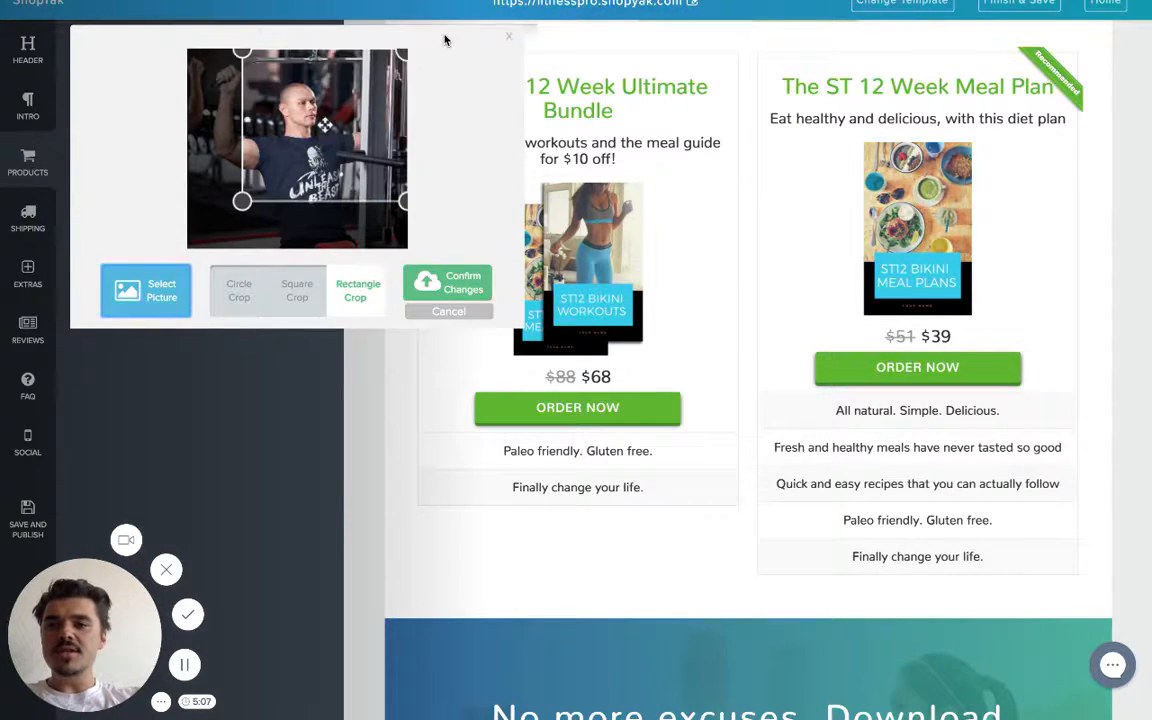
{"action": "left_click_drag", "start_coordinate": [242, 201], "coordinate": [172, 228]}
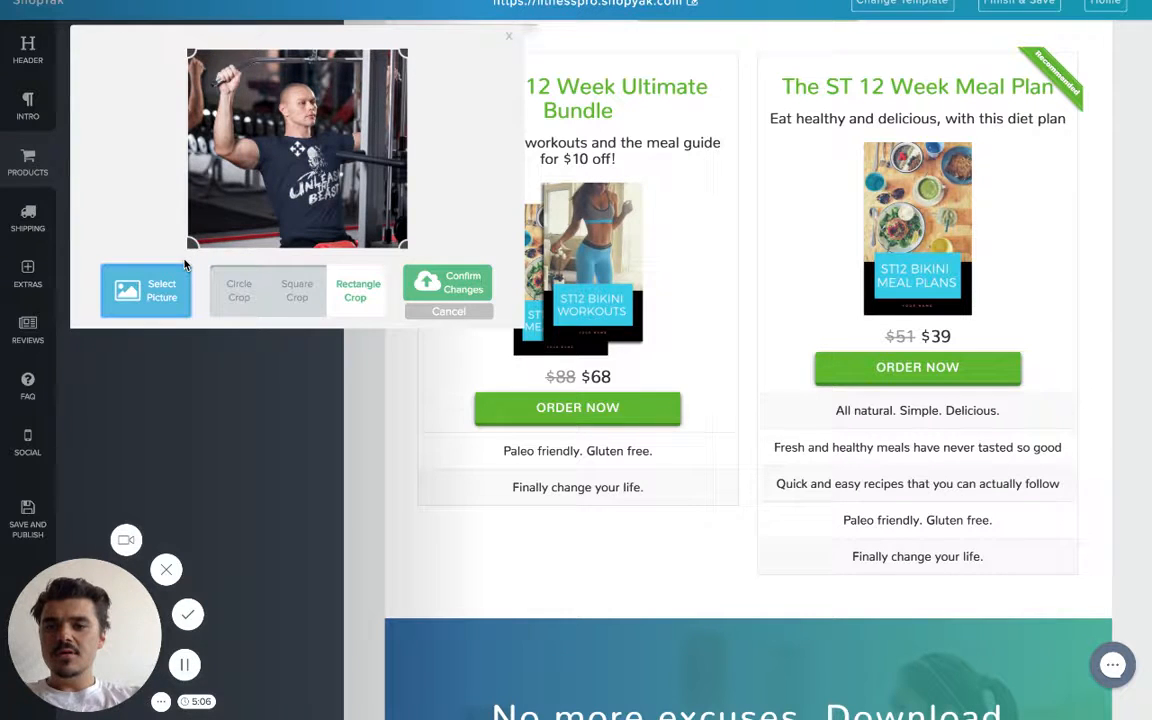
{"action": "left_click", "coordinate": [443, 283]}
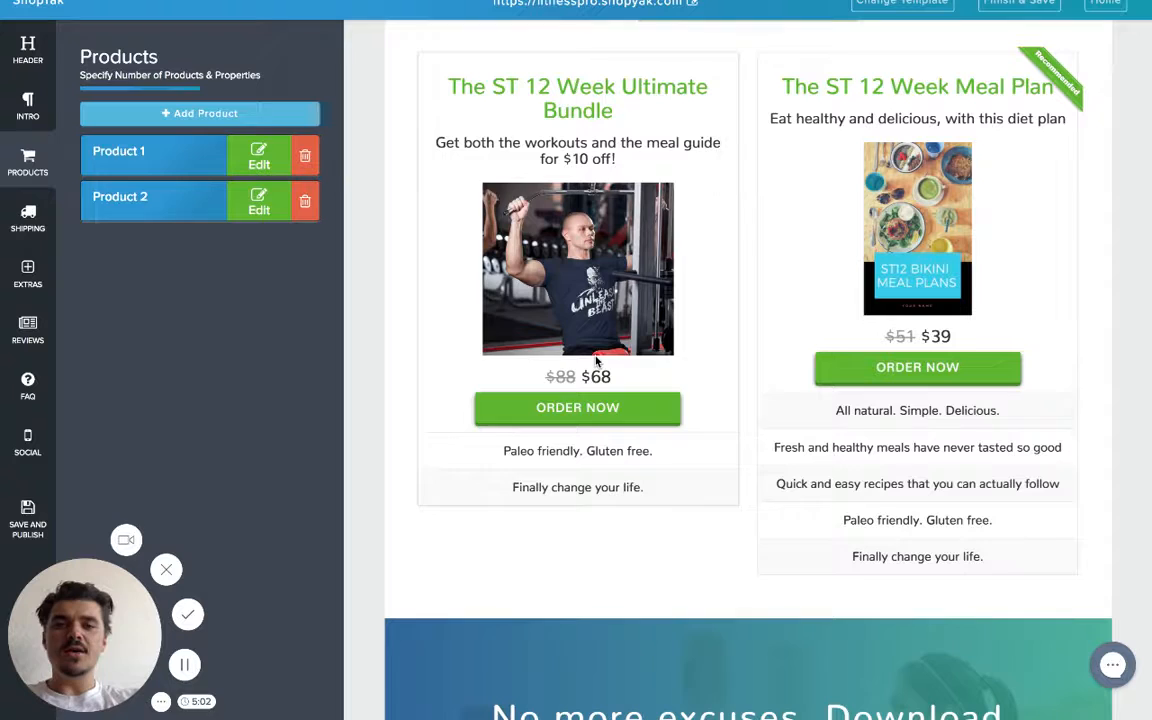
Step: Rename the first product, The ST 12 Week Ultimate Bundle, to "Unleash the Beast"
{"action": "left_click", "coordinate": [259, 156]}
{"action": "triple_click", "coordinate": [233, 203]}
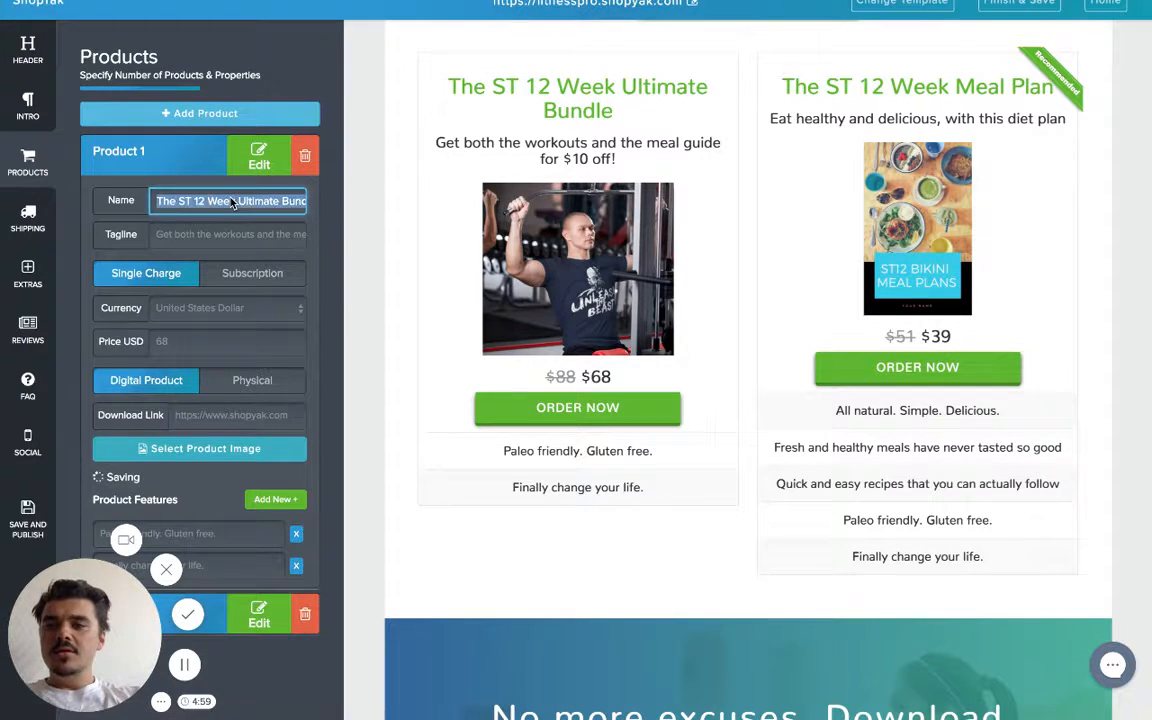
{"action": "type", "text": "Un"}
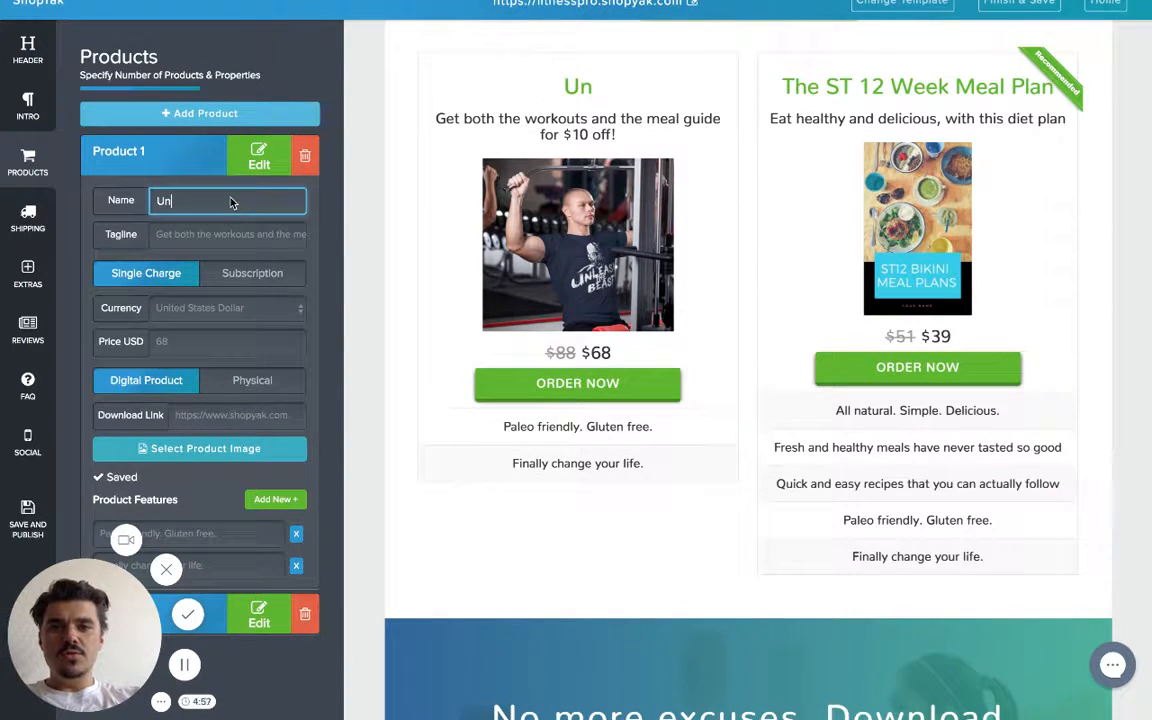
{"action": "key", "text": "BackSpace"}
{"action": "type", "text": "nleash the Beast"}
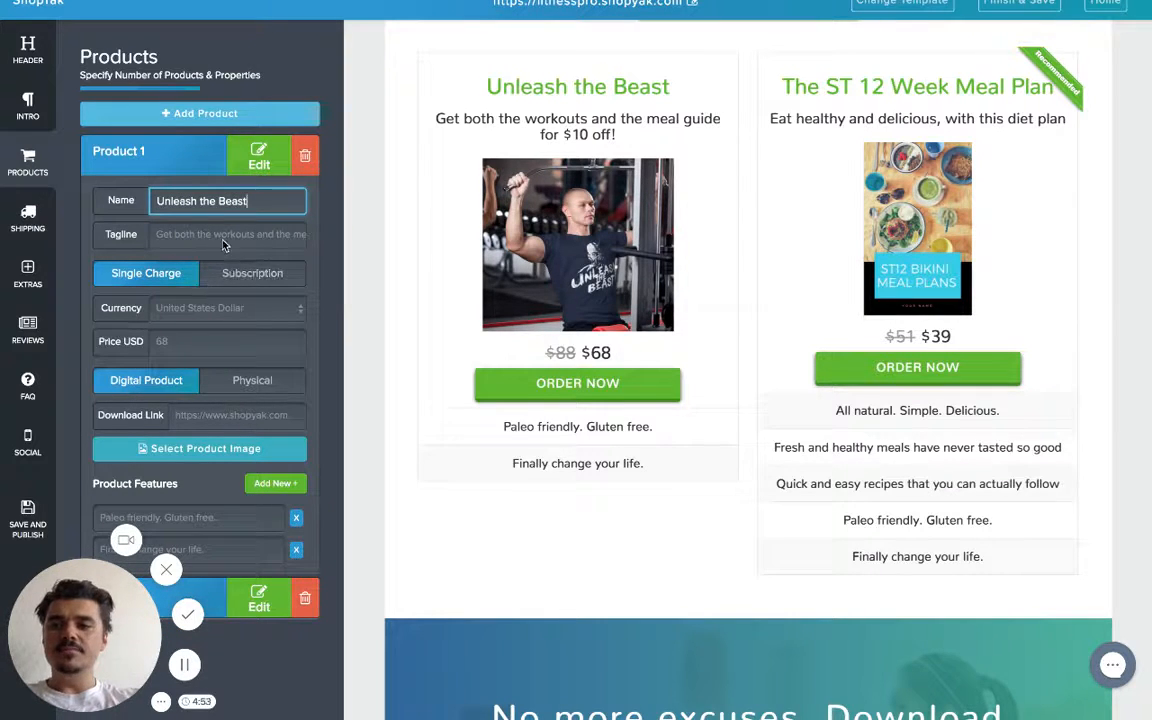
Step: Set the Unleash the Beast tagline to "A shirt that will make your rivals jealous" and its price to 35 USD
{"action": "left_click", "coordinate": [225, 237]}
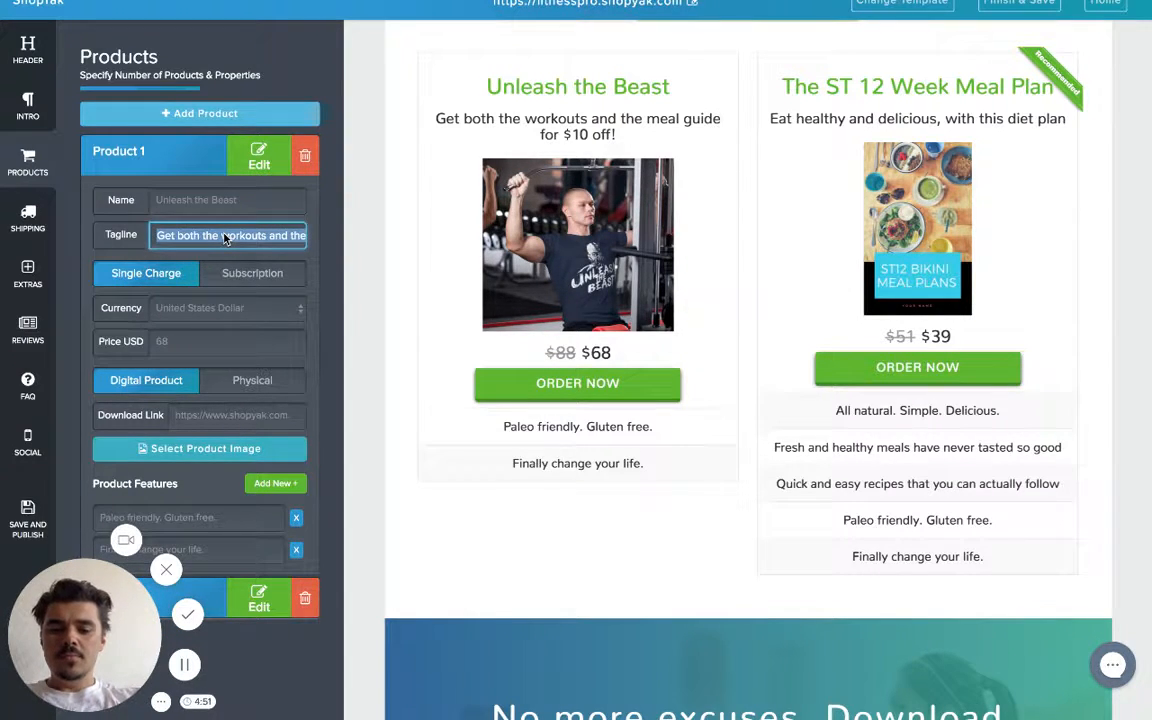
{"action": "type", "text": "A shirt that "}
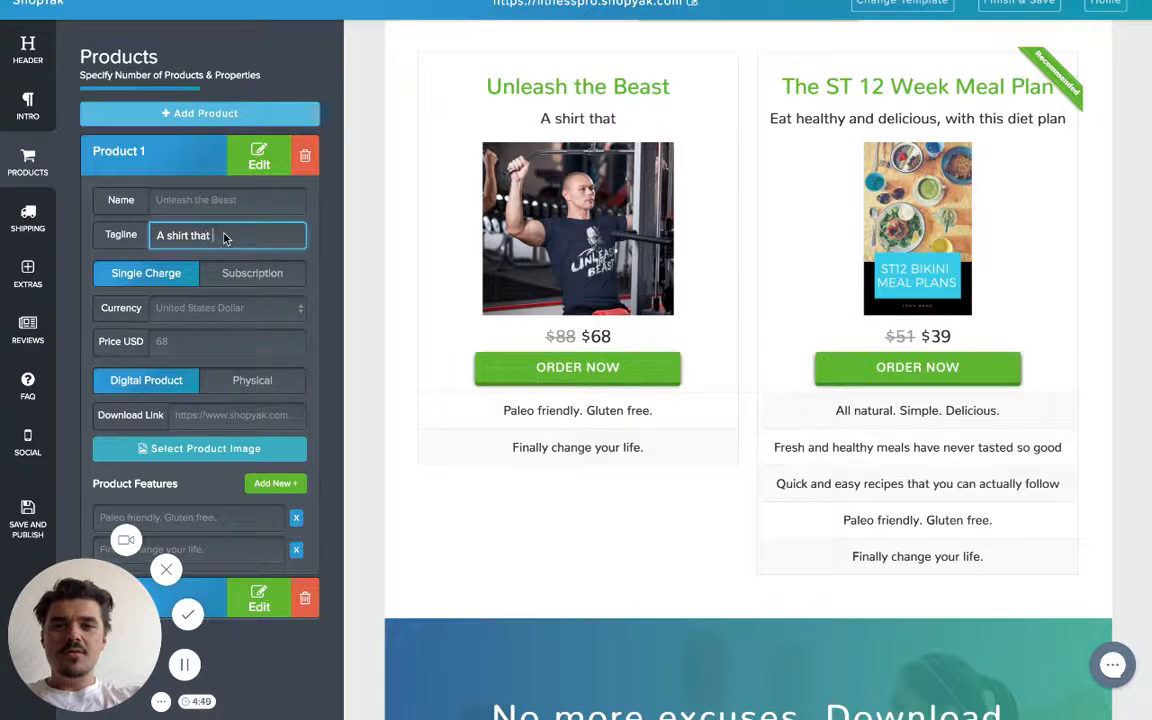
{"action": "type", "text": "will make your r"}
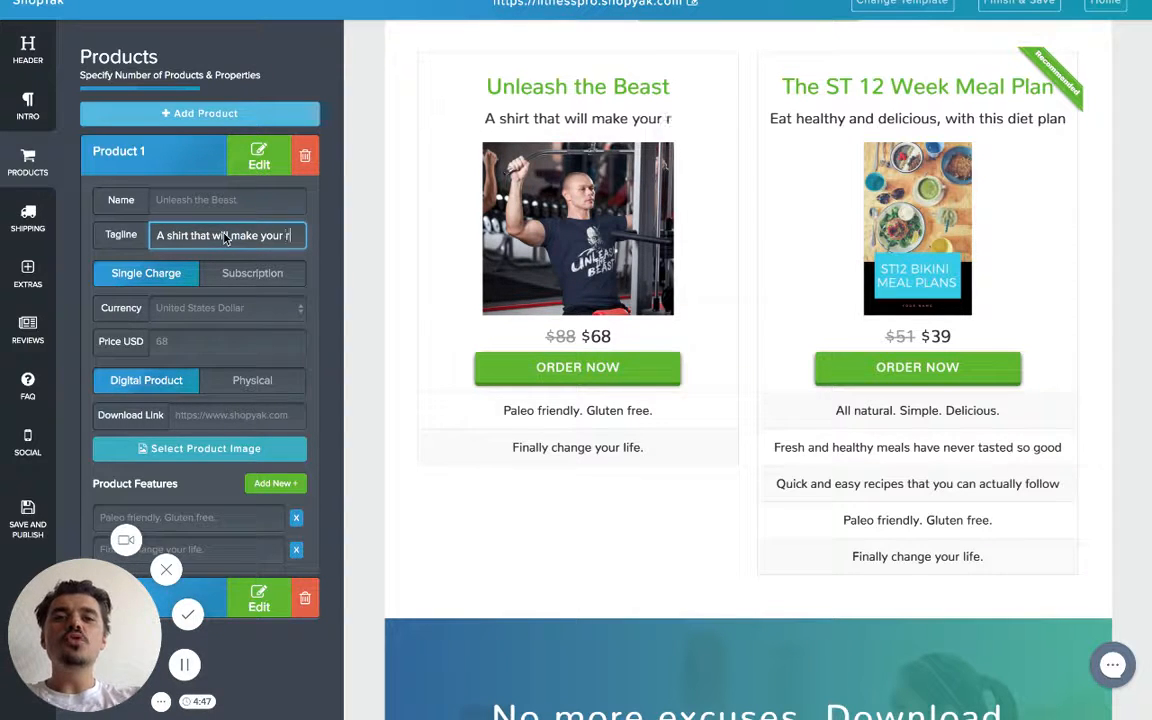
{"action": "type", "text": "ivals jealous"}
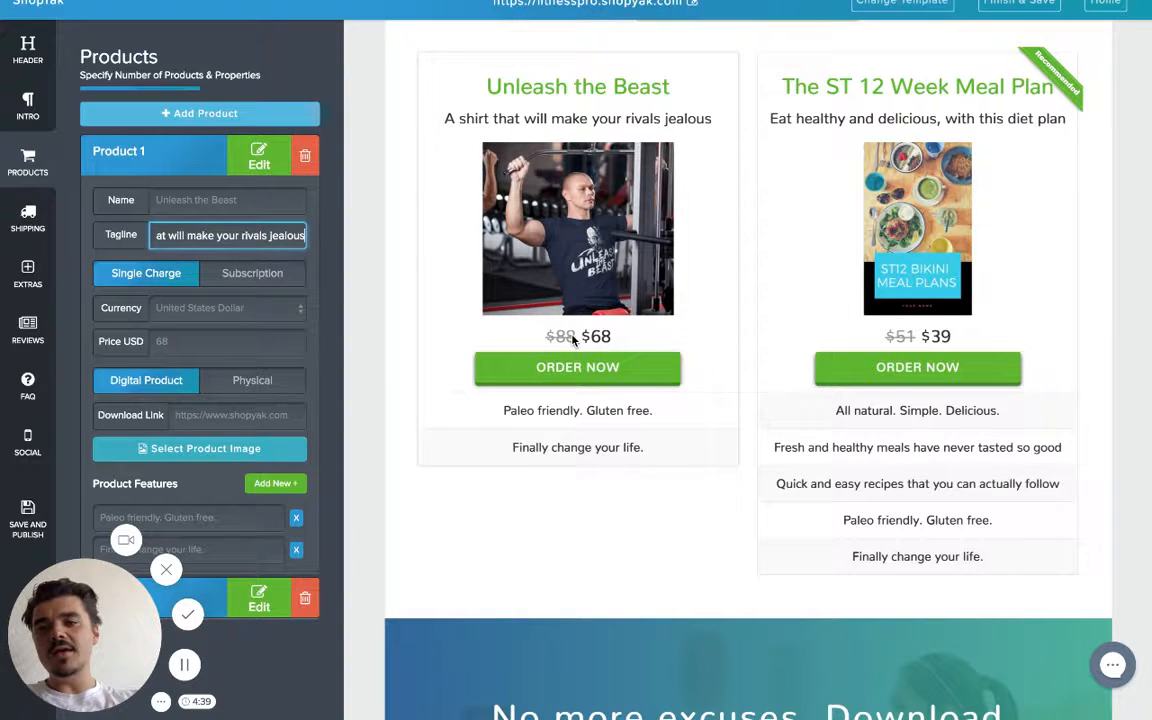
{"action": "left_click", "coordinate": [230, 343]}
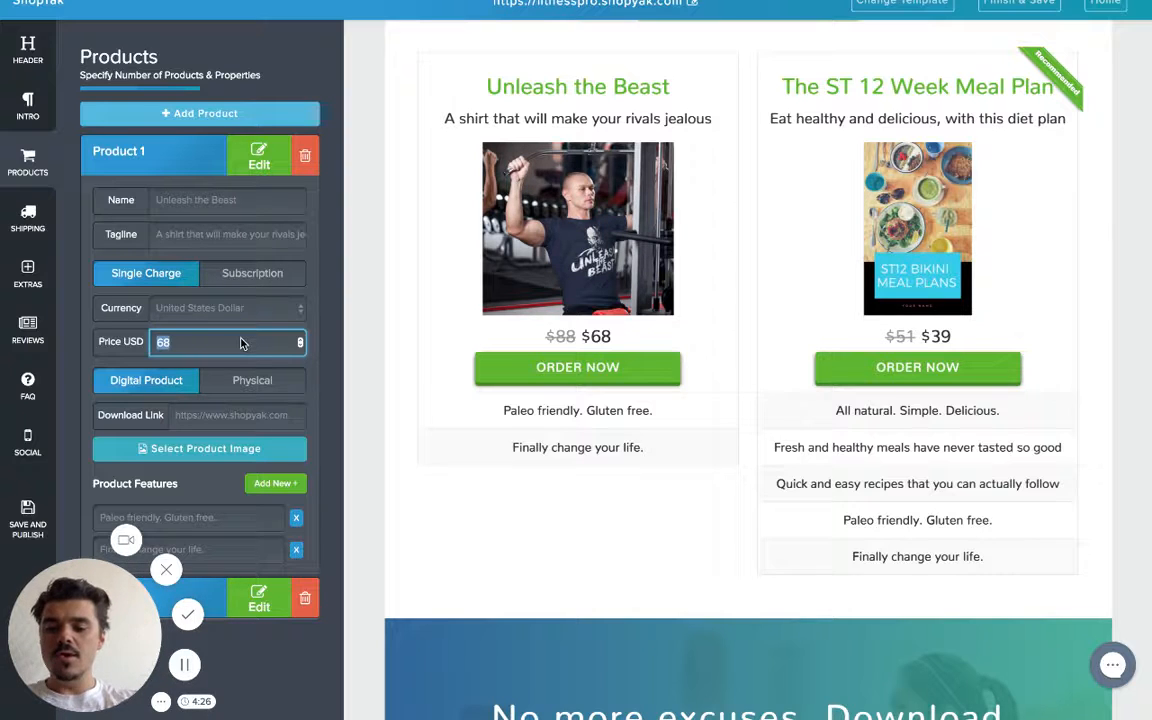
{"action": "type", "text": "35"}
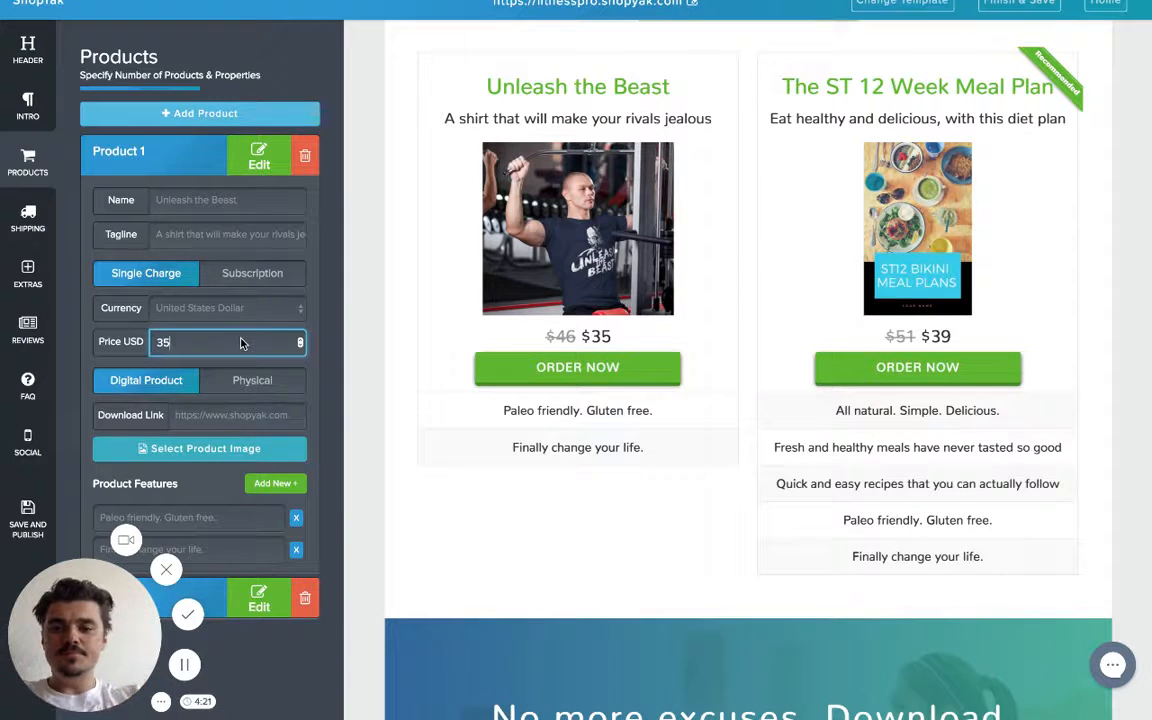
Step: Change the first product feature of Unleash the Beast to "Includes shipping to your door"
{"action": "scroll", "coordinate": [275, 417], "scroll_direction": "down", "scroll_amount": 1}
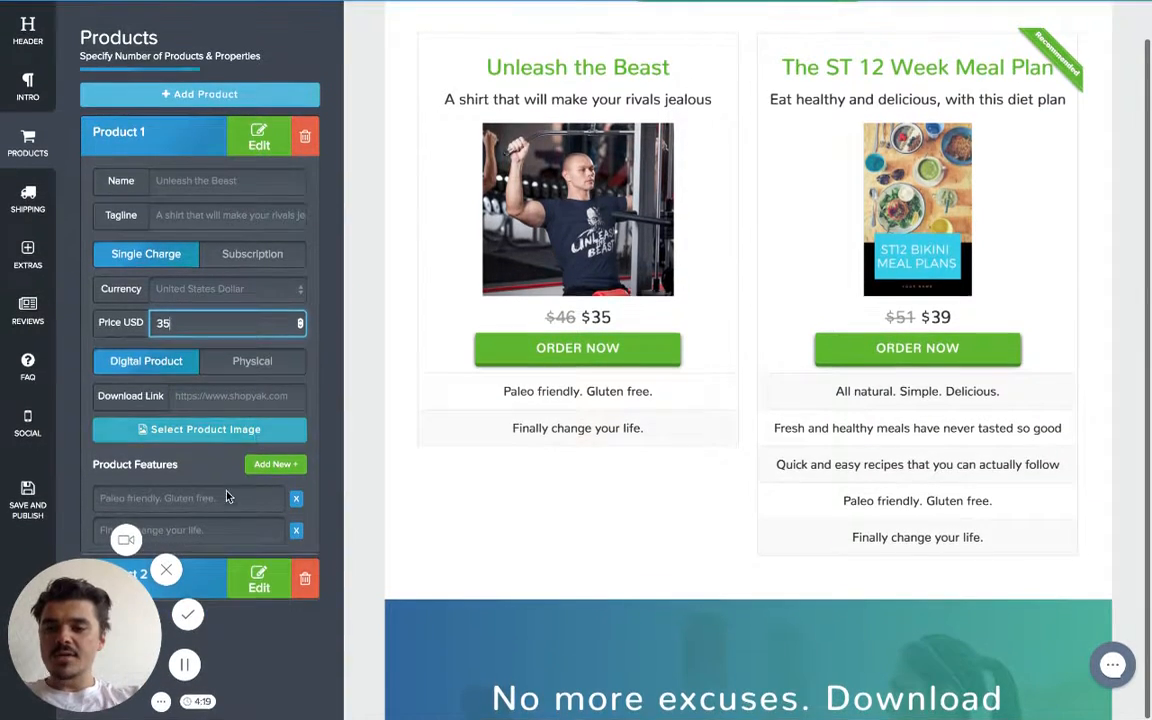
{"action": "left_click", "coordinate": [226, 500]}
{"action": "type", "text": "I"}
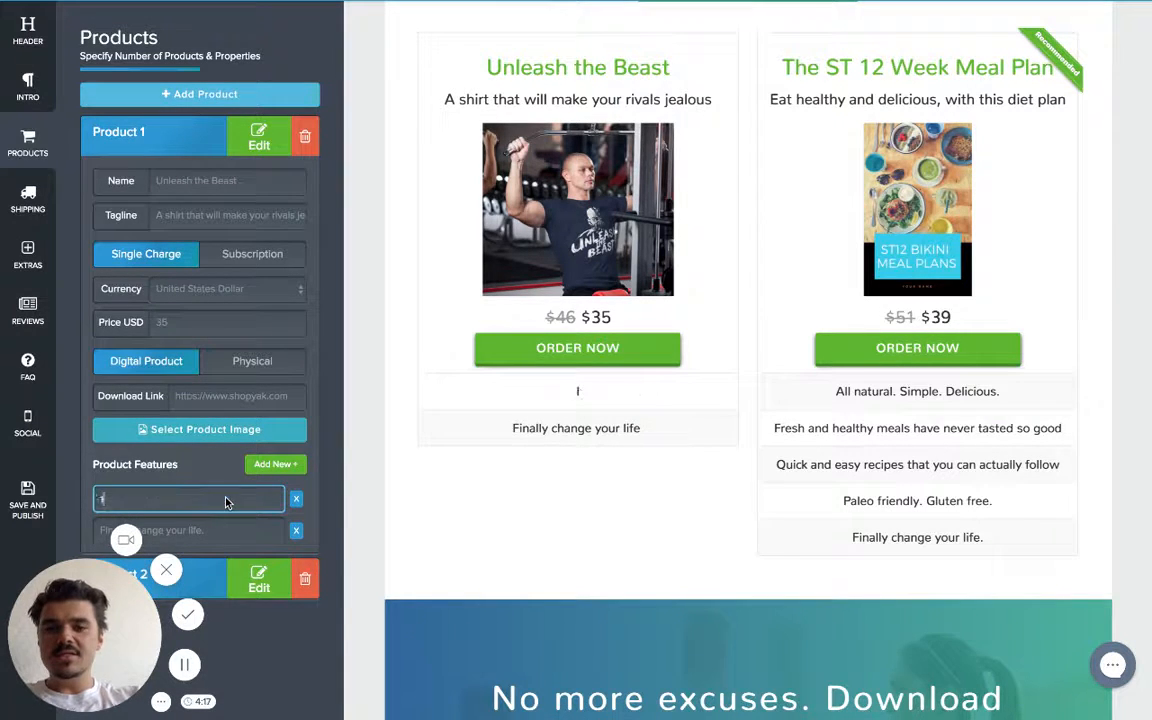
{"action": "type", "text": "ncludes ship"}
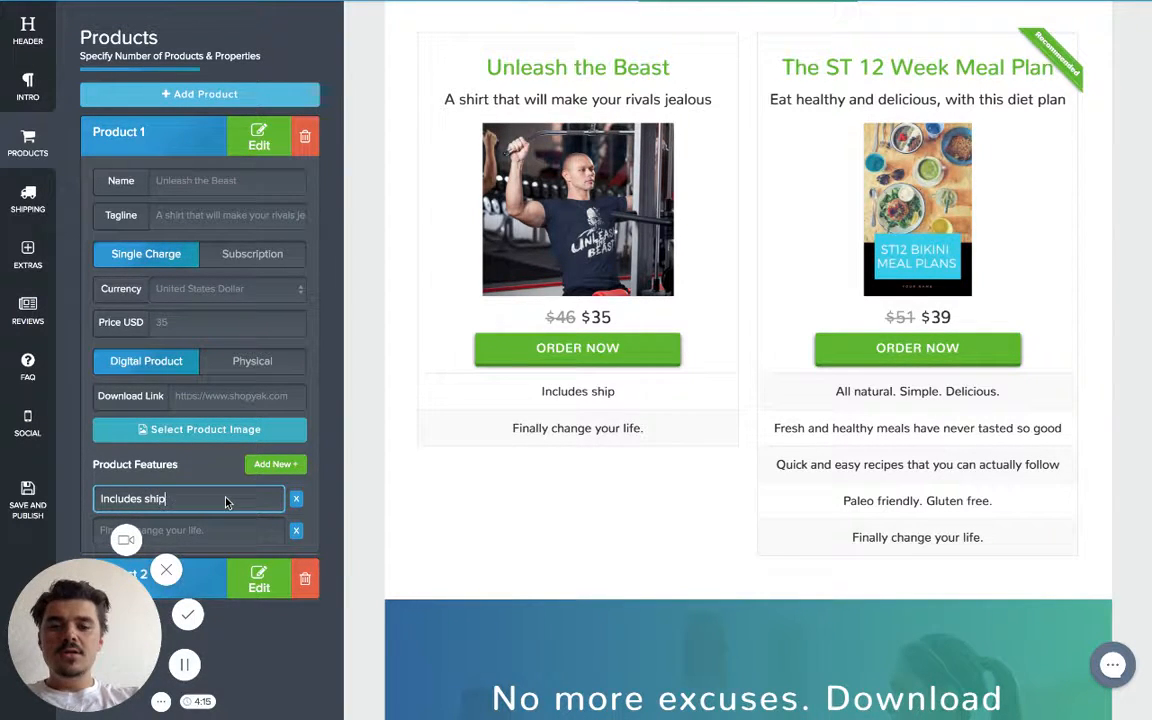
{"action": "type", "text": "ping to your door"}
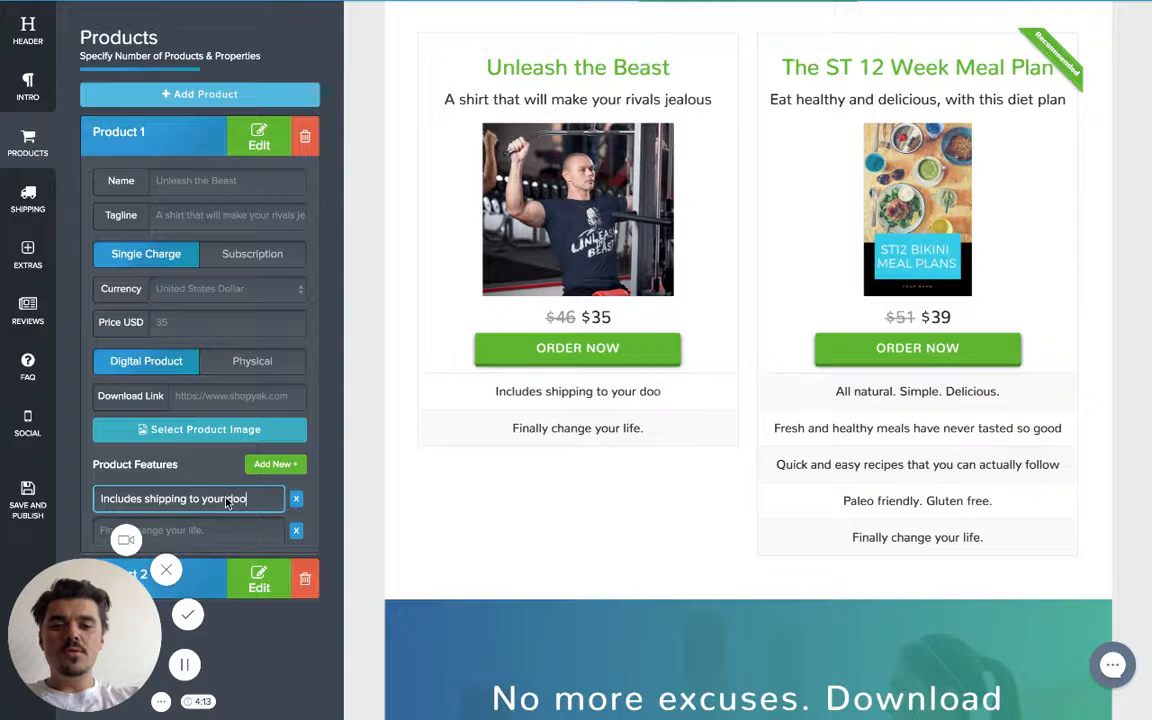
Step: Change the second product feature of Unleash the Beast to "The shirts have been custom designed"
{"action": "left_click", "coordinate": [229, 531]}
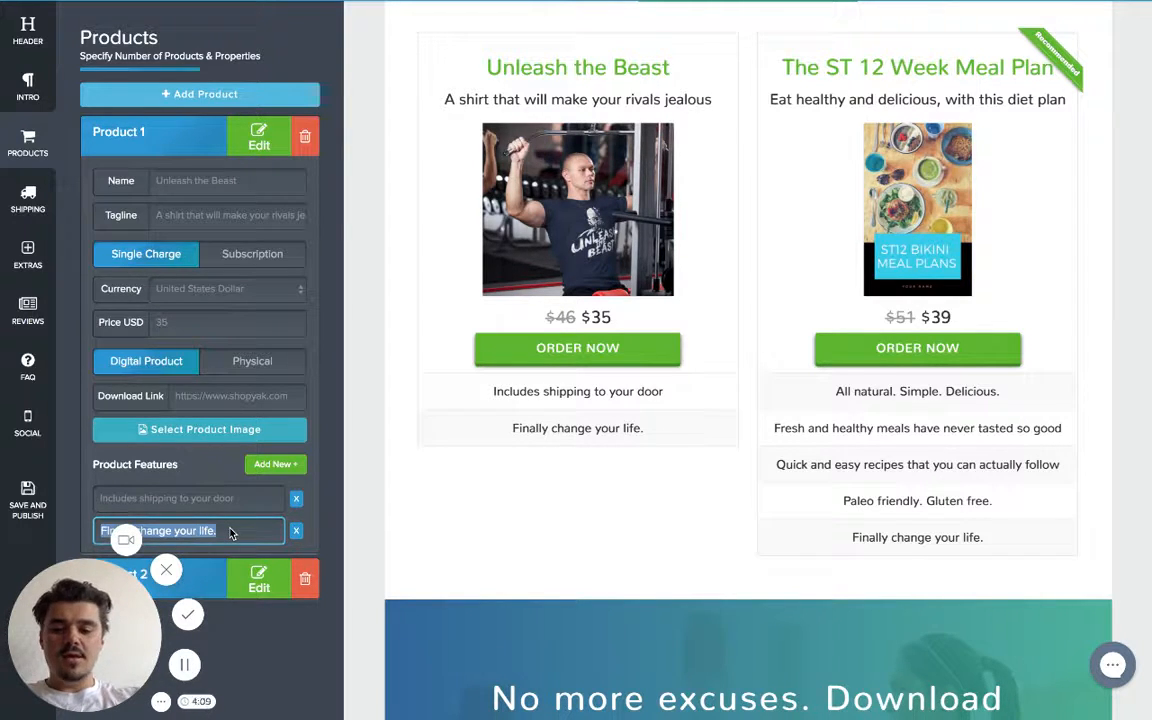
{"action": "type", "text": "The shirts ha"}
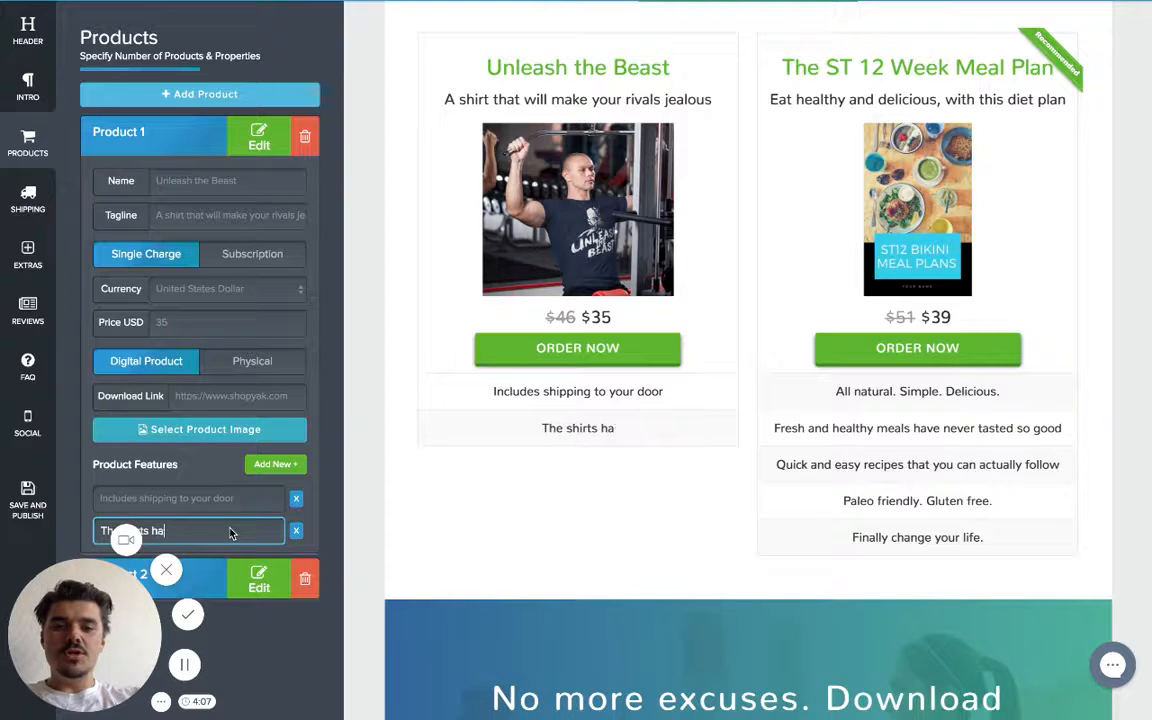
{"action": "type", "text": "ve been custom"}
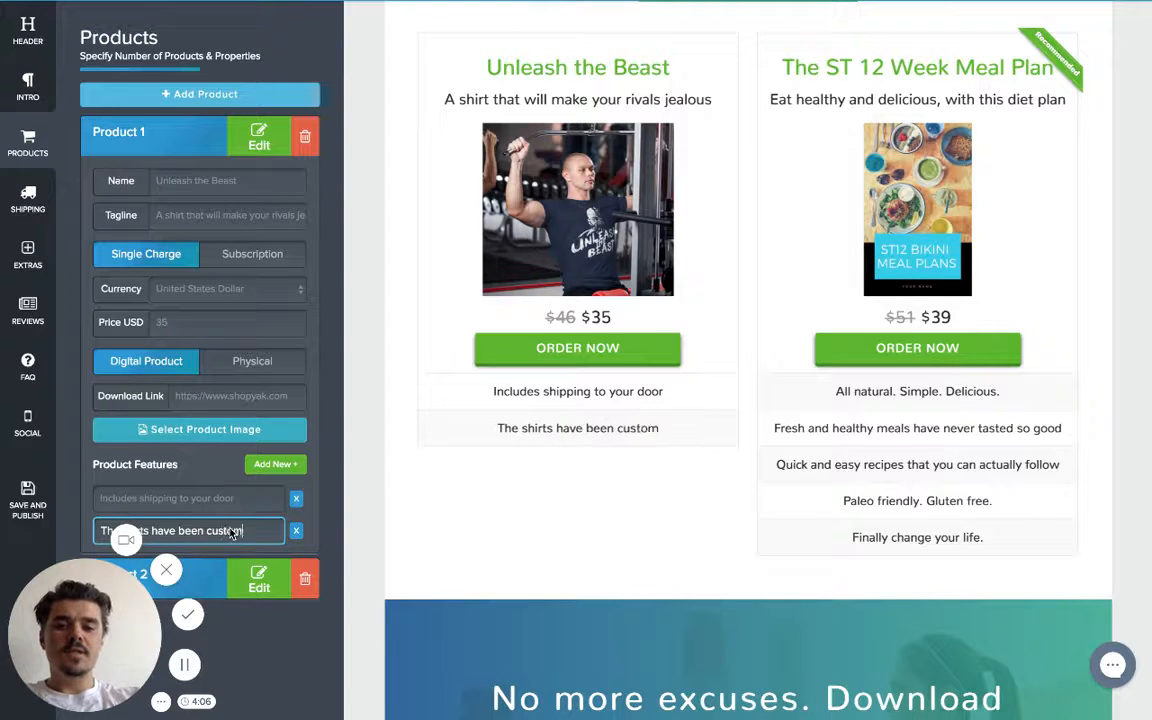
{"action": "type", "text": " designed"}
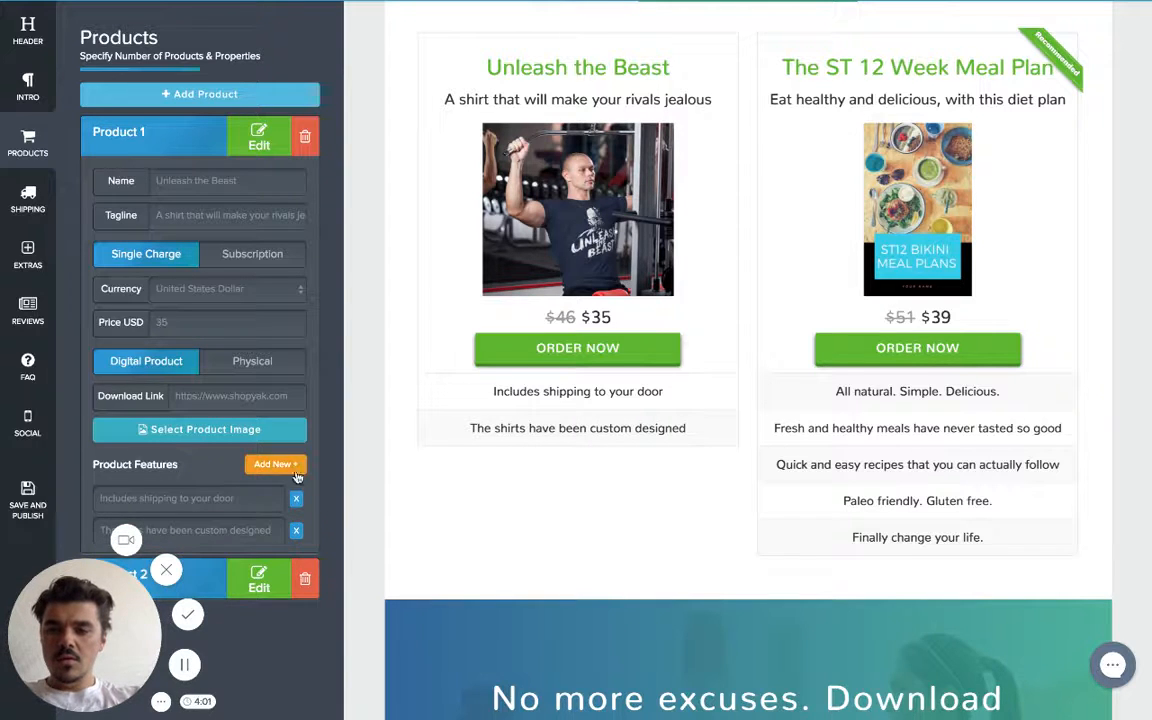
Step: Add a third product feature to Unleash the Beast reading "Super Durable"
{"action": "left_click", "coordinate": [274, 464]}
{"action": "left_click", "coordinate": [236, 569]}
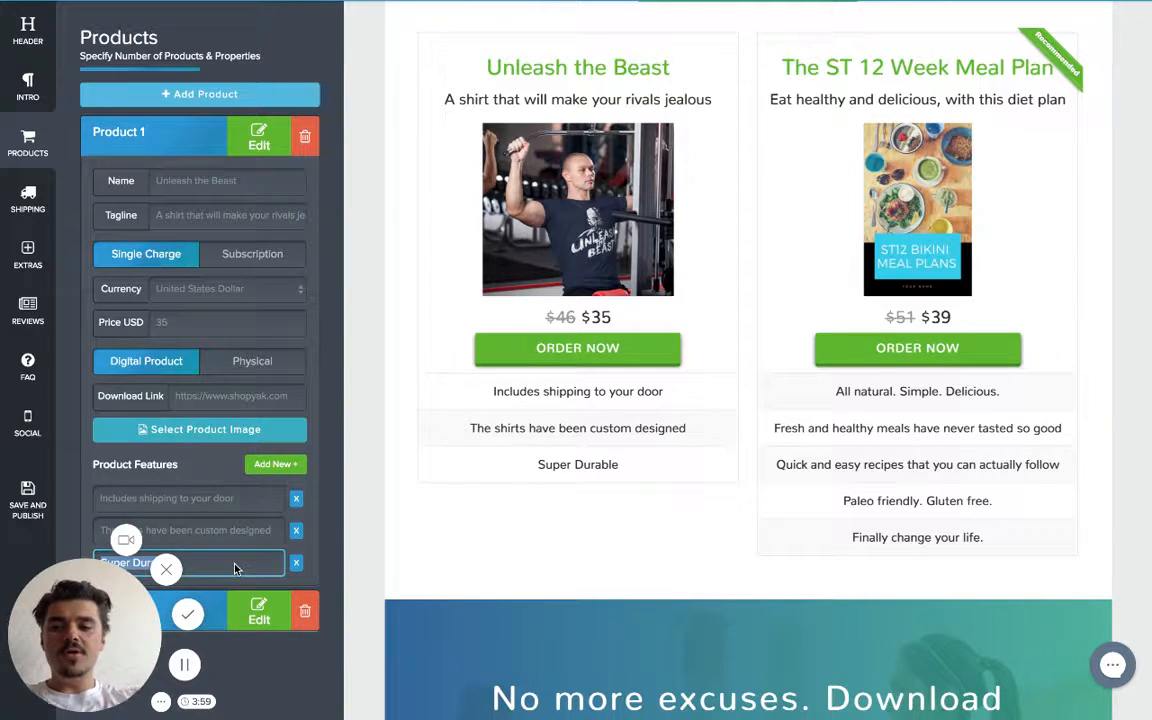
{"action": "left_click", "coordinate": [332, 543]}
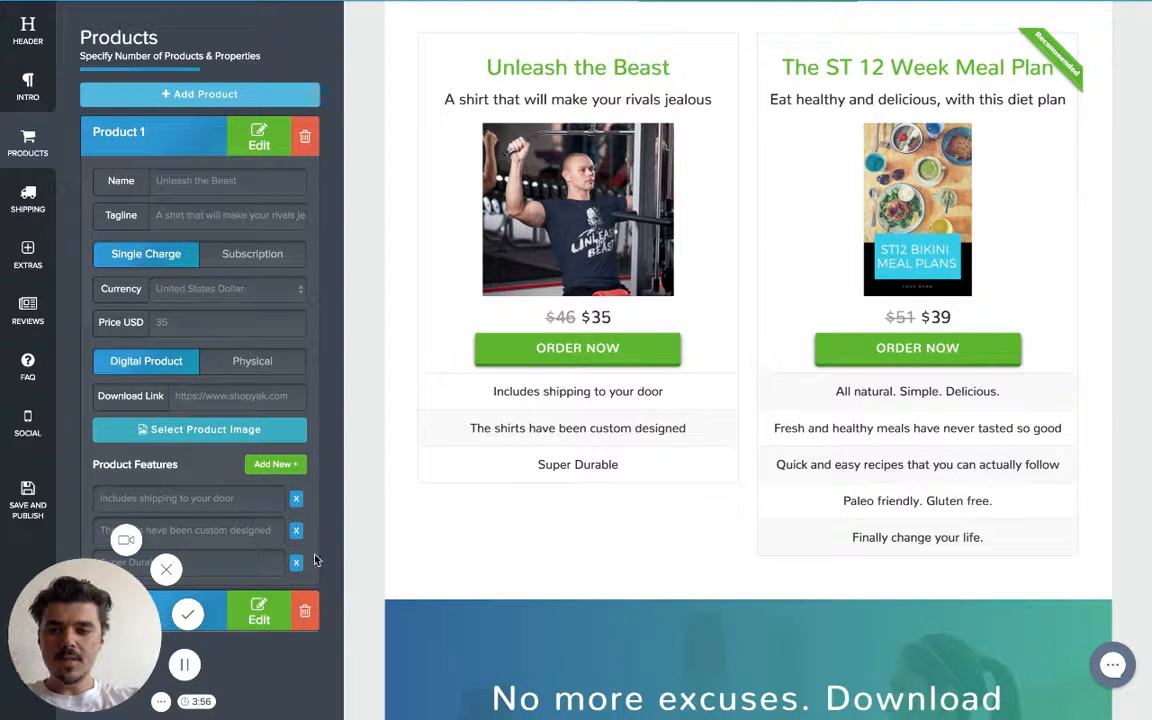
Step: Add a fourth product feature to Unleash the Beast reading "Comes in Navy color" and close the product's settings
{"action": "left_click", "coordinate": [275, 464]}
{"action": "left_click", "coordinate": [240, 595]}
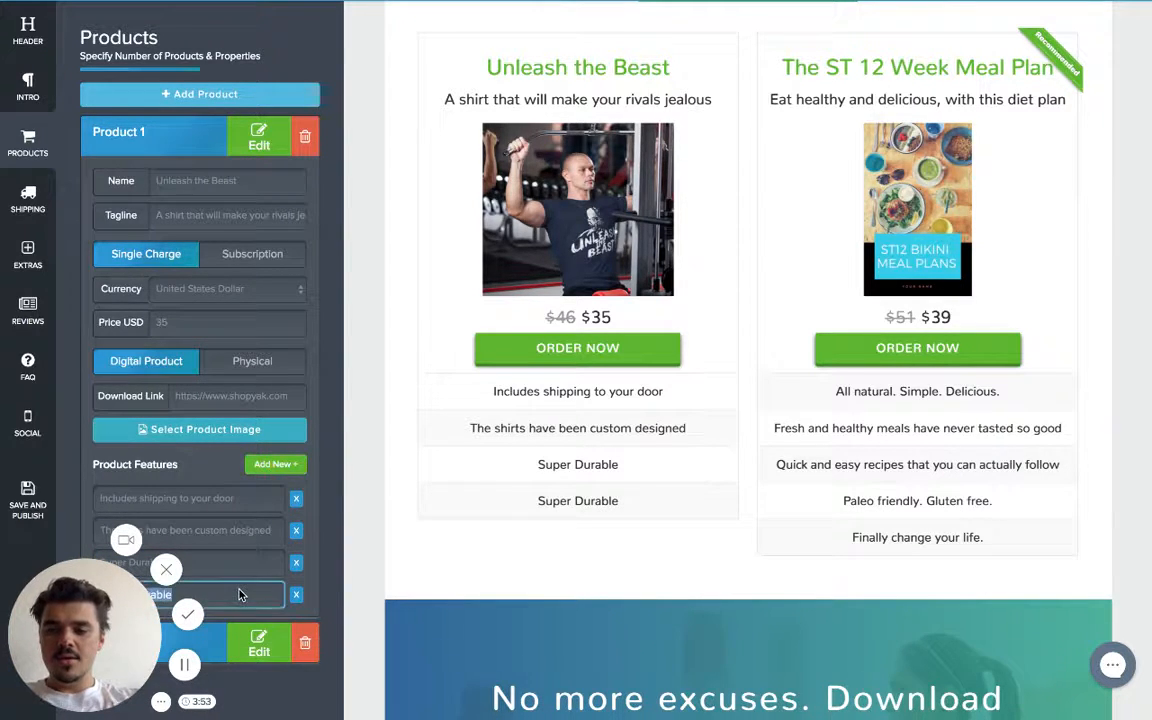
{"action": "type", "text": "Comes in"}
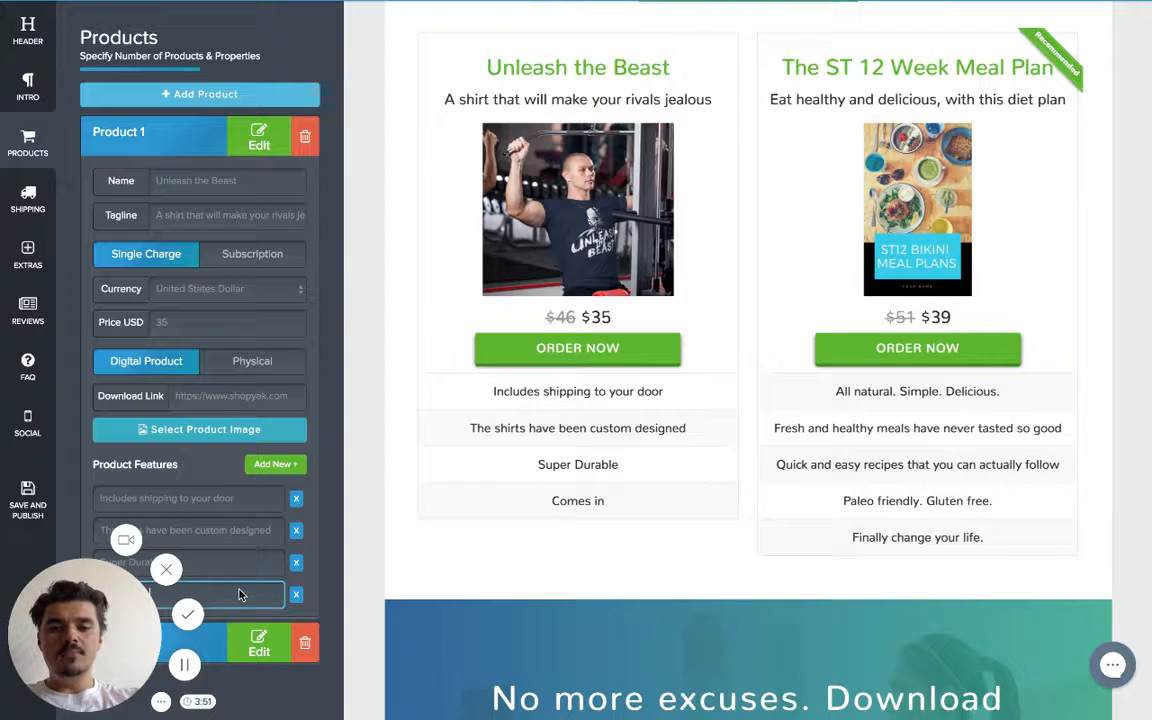
{"action": "type", "text": " Navy color"}
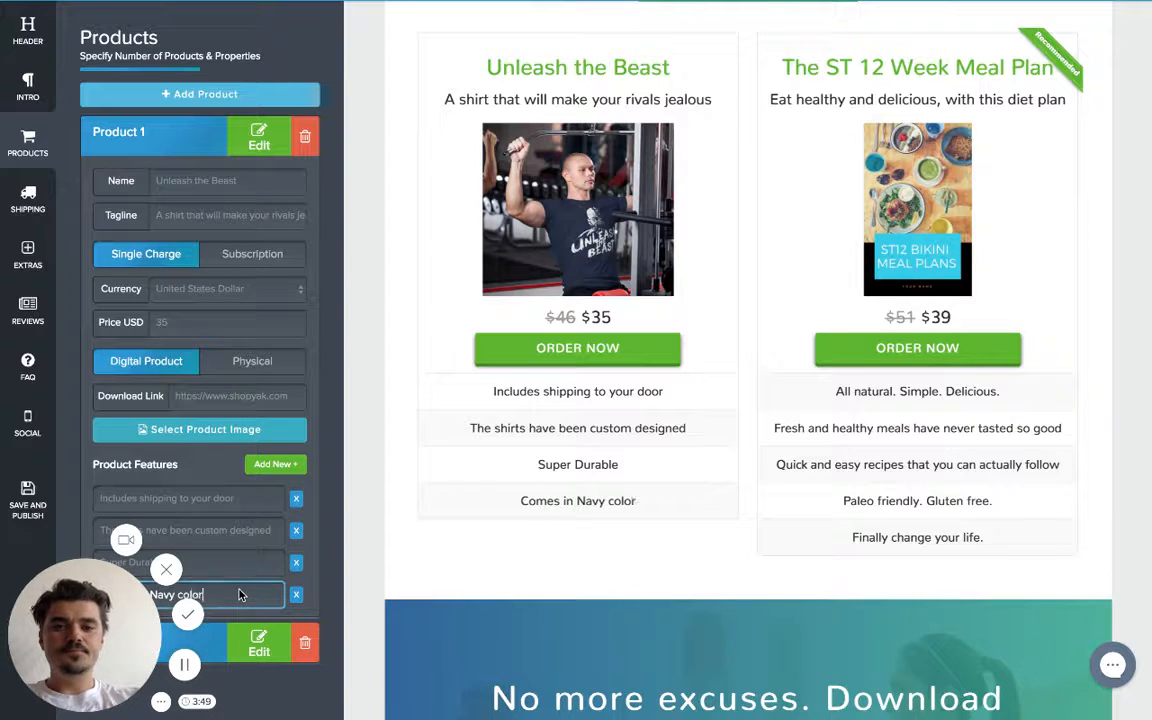
{"action": "left_click", "coordinate": [340, 477]}
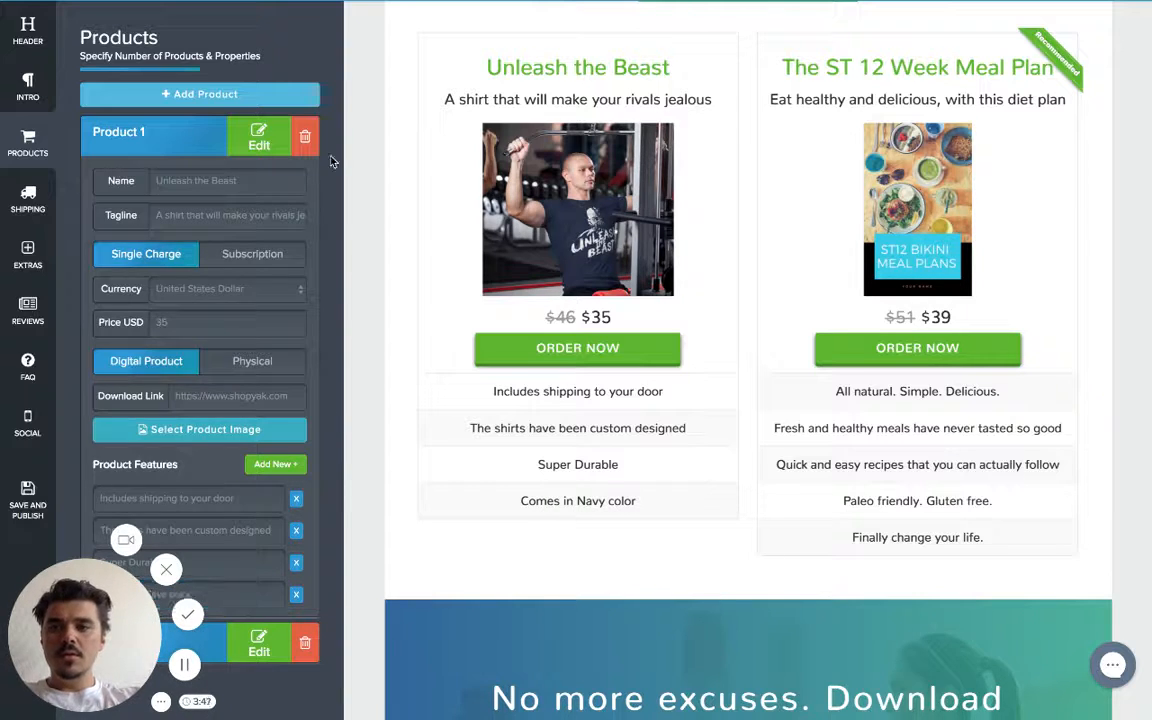
{"action": "left_click", "coordinate": [260, 145]}
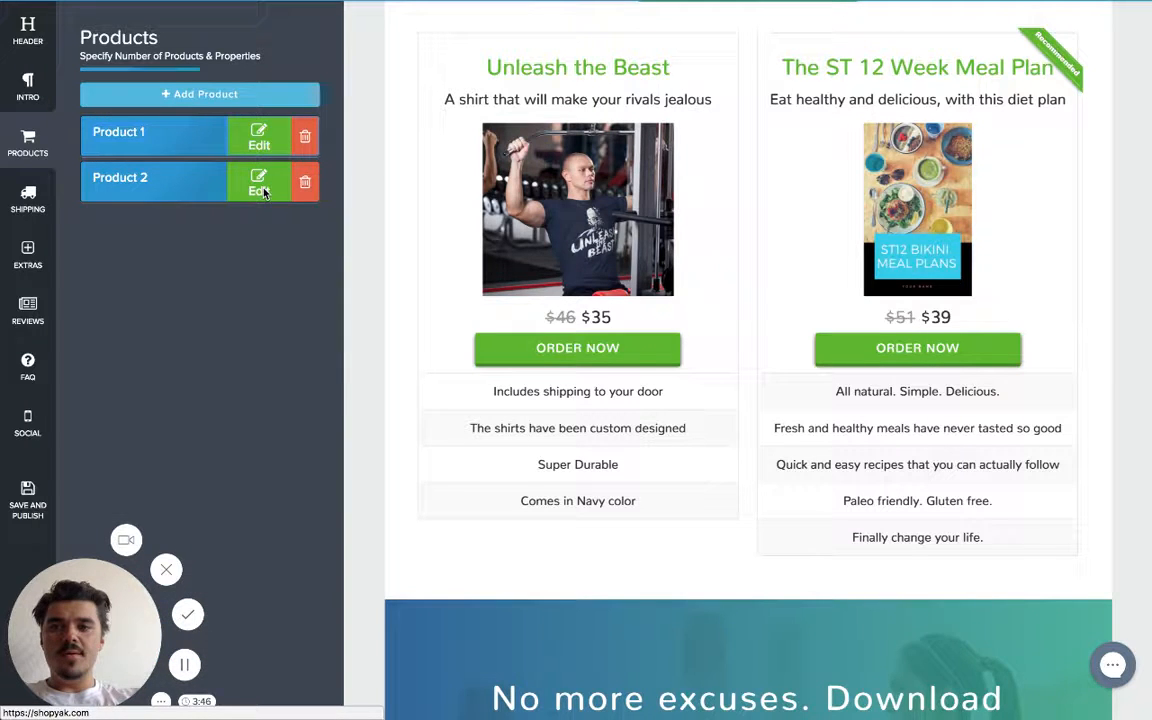
Step: Replace the Meal Plan product's image with shutupandlift.jpg, enlarging the rectangle crop to cover the whole picture
{"action": "left_click_drag", "start_coordinate": [221, 281], "coordinate": [925, 252]}
{"action": "left_click", "coordinate": [946, 228]}
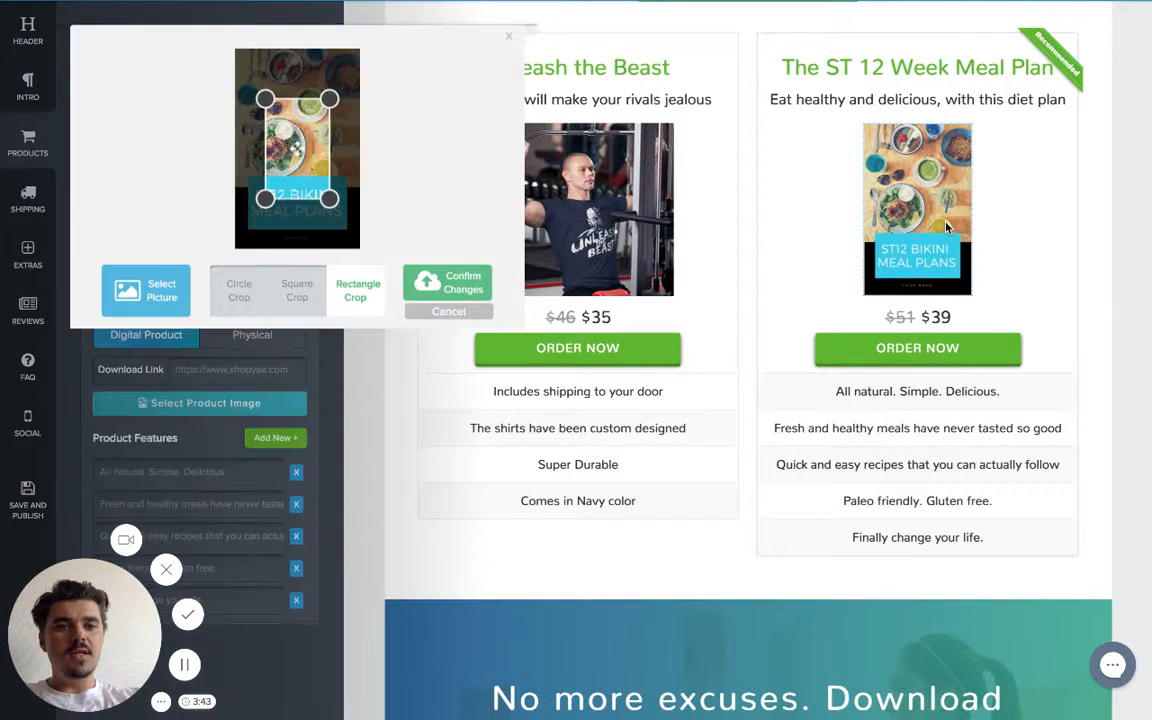
{"action": "left_click", "coordinate": [140, 298]}
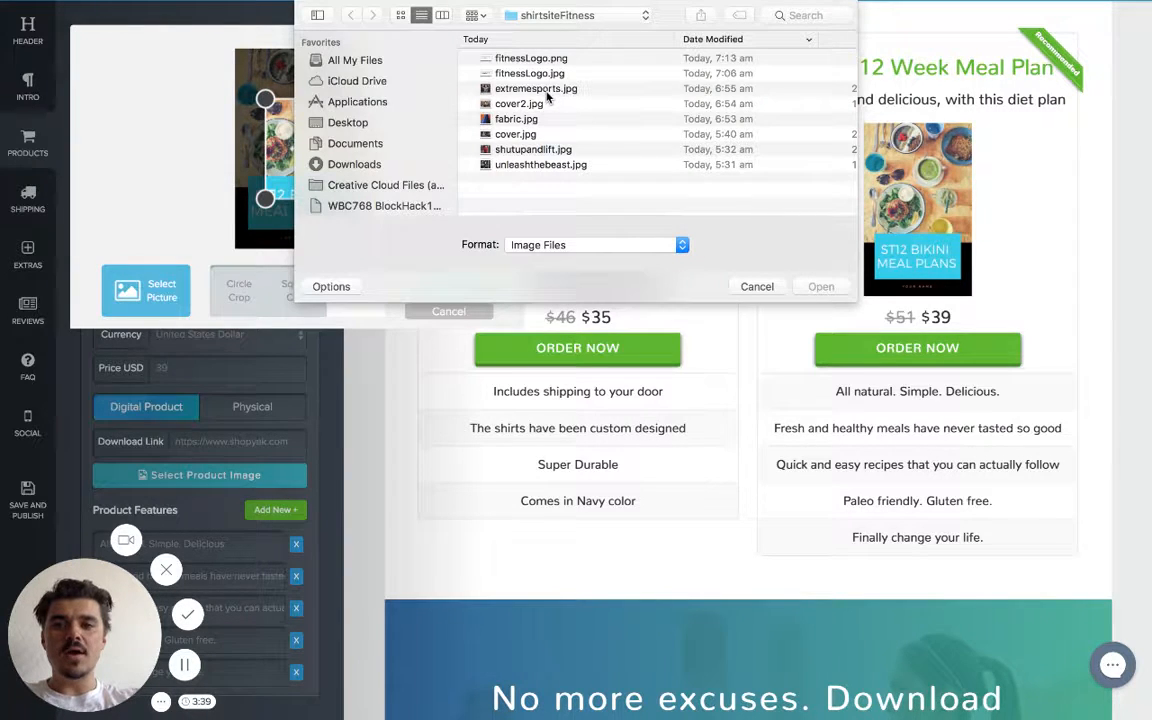
{"action": "left_click", "coordinate": [534, 150]}
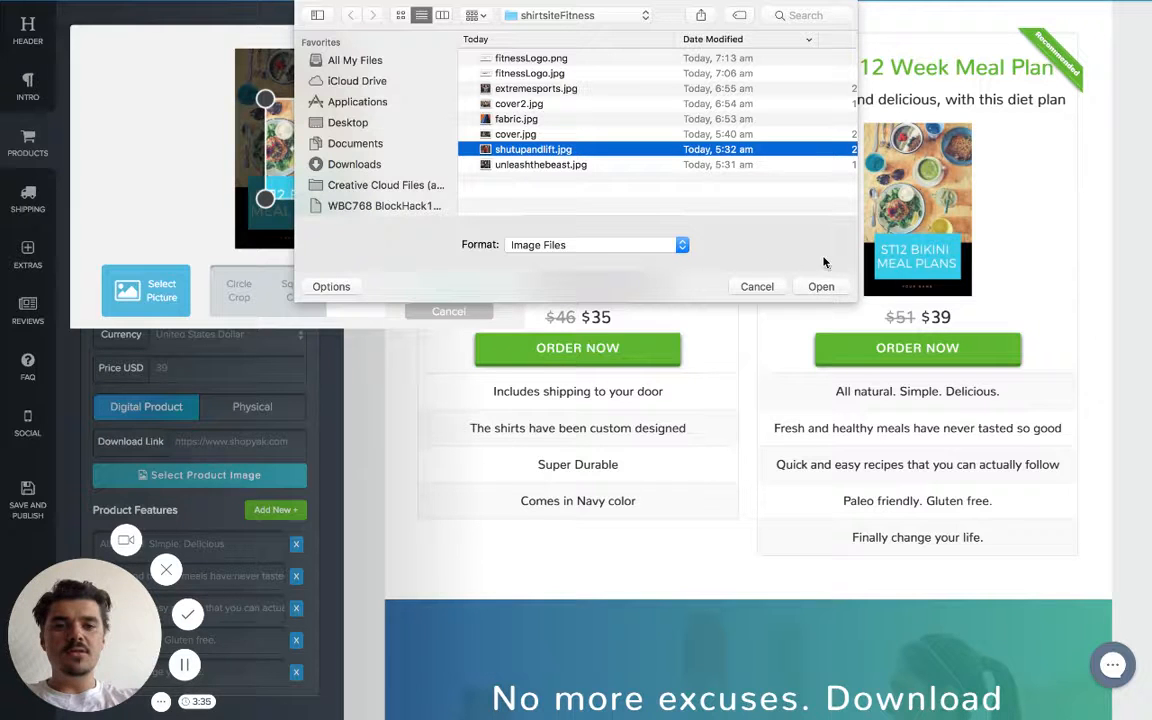
{"action": "left_click", "coordinate": [821, 287]}
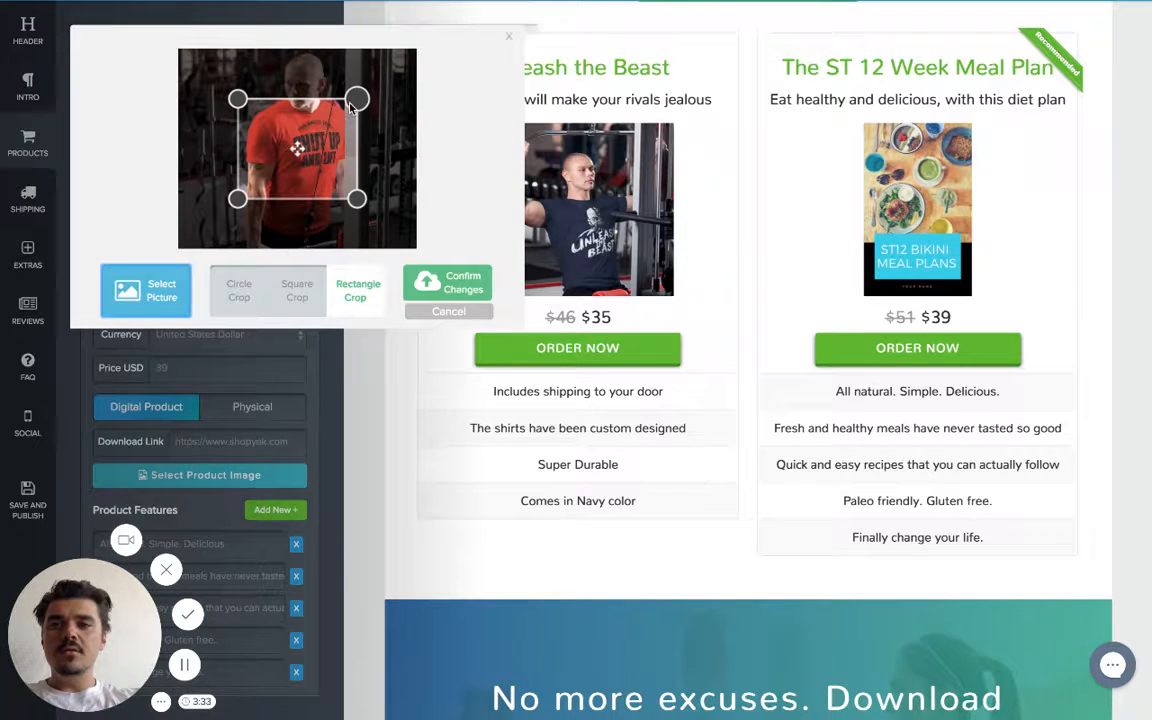
{"action": "left_click_drag", "start_coordinate": [372, 92], "coordinate": [430, 55]}
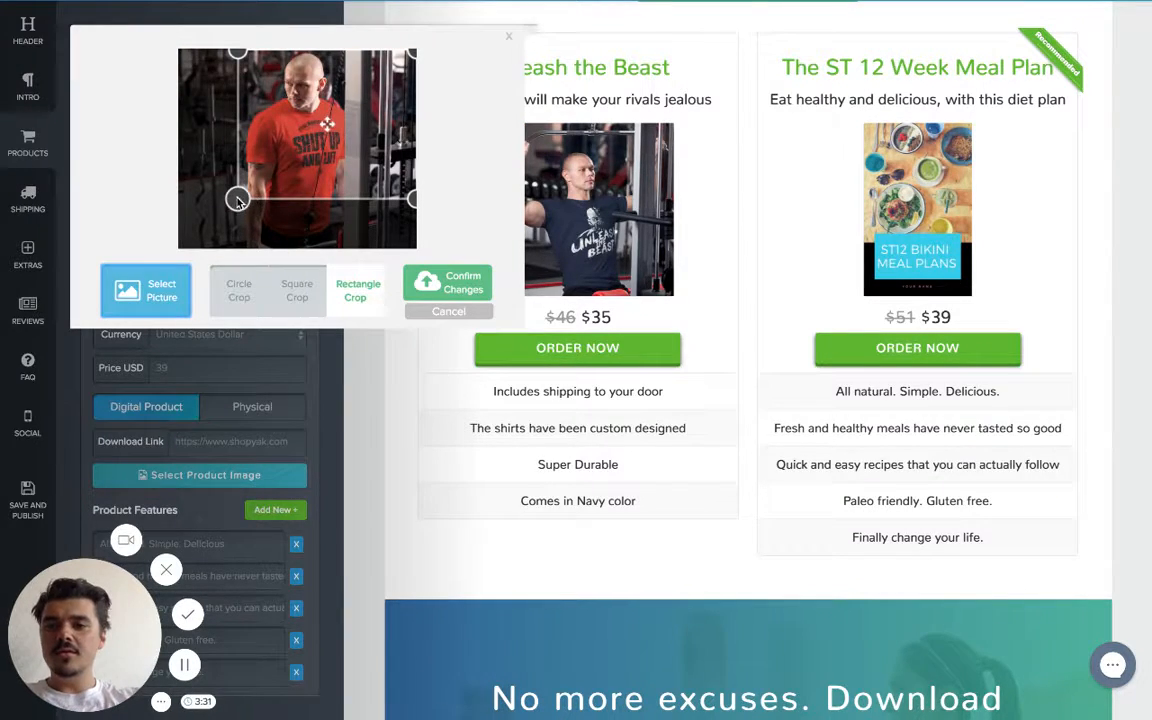
{"action": "left_click_drag", "start_coordinate": [237, 198], "coordinate": [162, 238]}
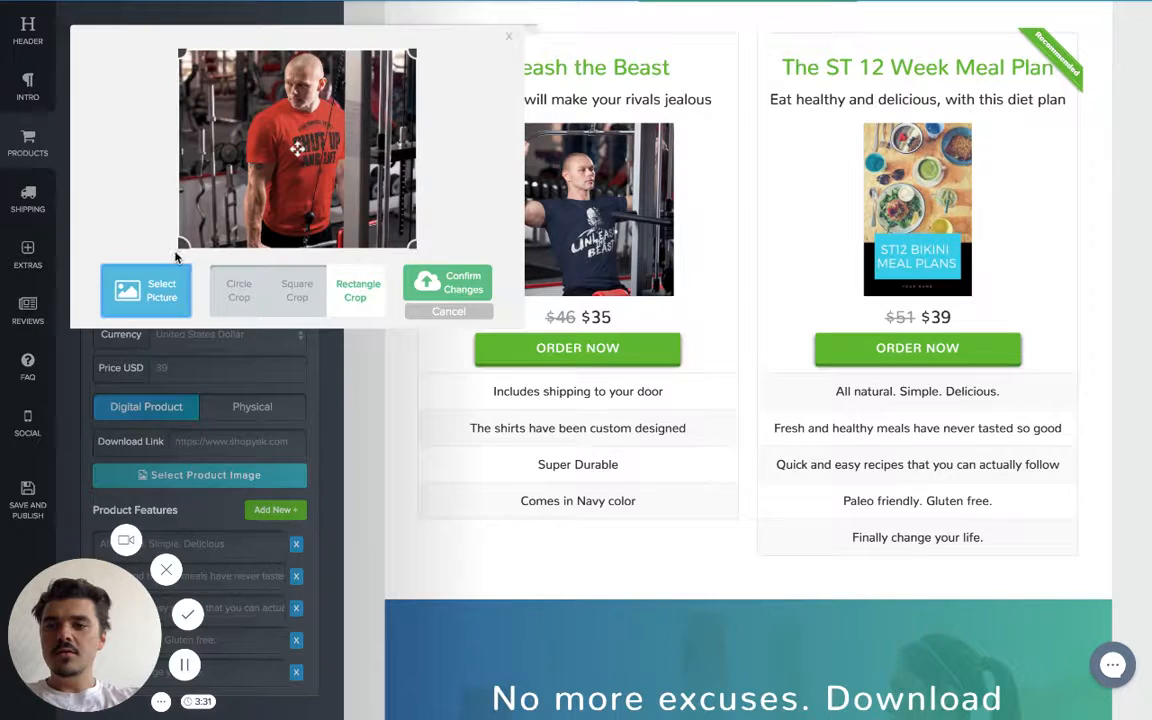
{"action": "left_click", "coordinate": [438, 284]}
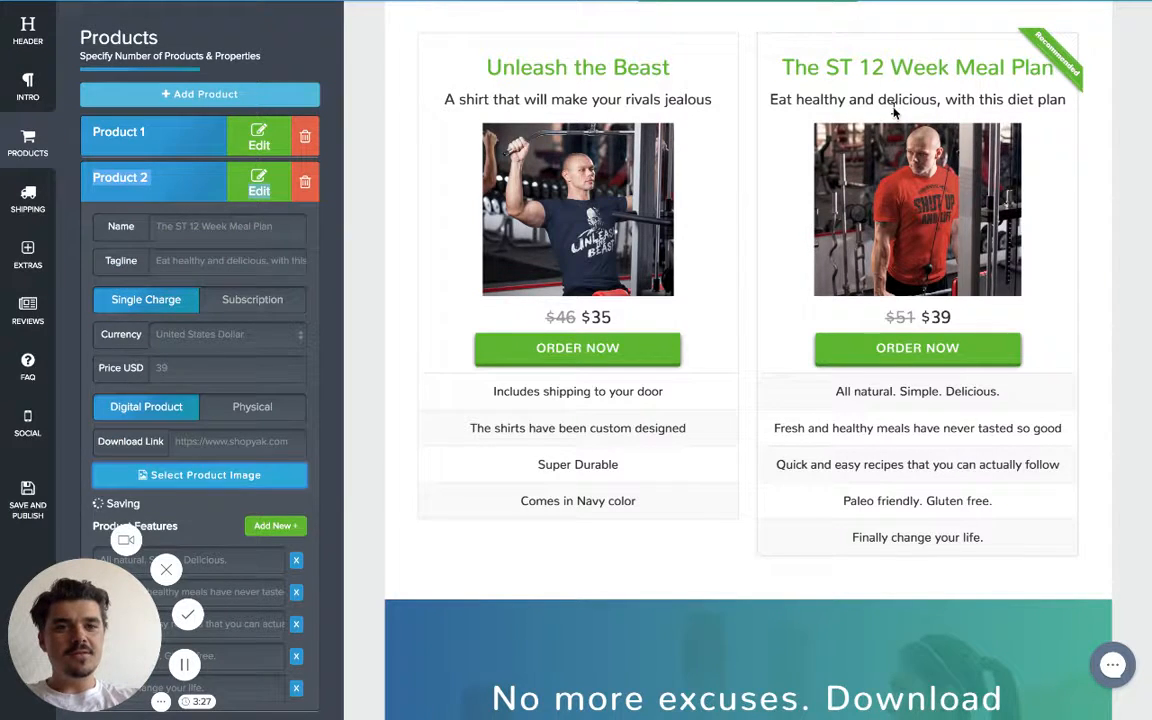
Step: Rename the second product, The ST 12 Week Meal Plan, to "Shut up and Lift"
{"action": "triple_click", "coordinate": [259, 229]}
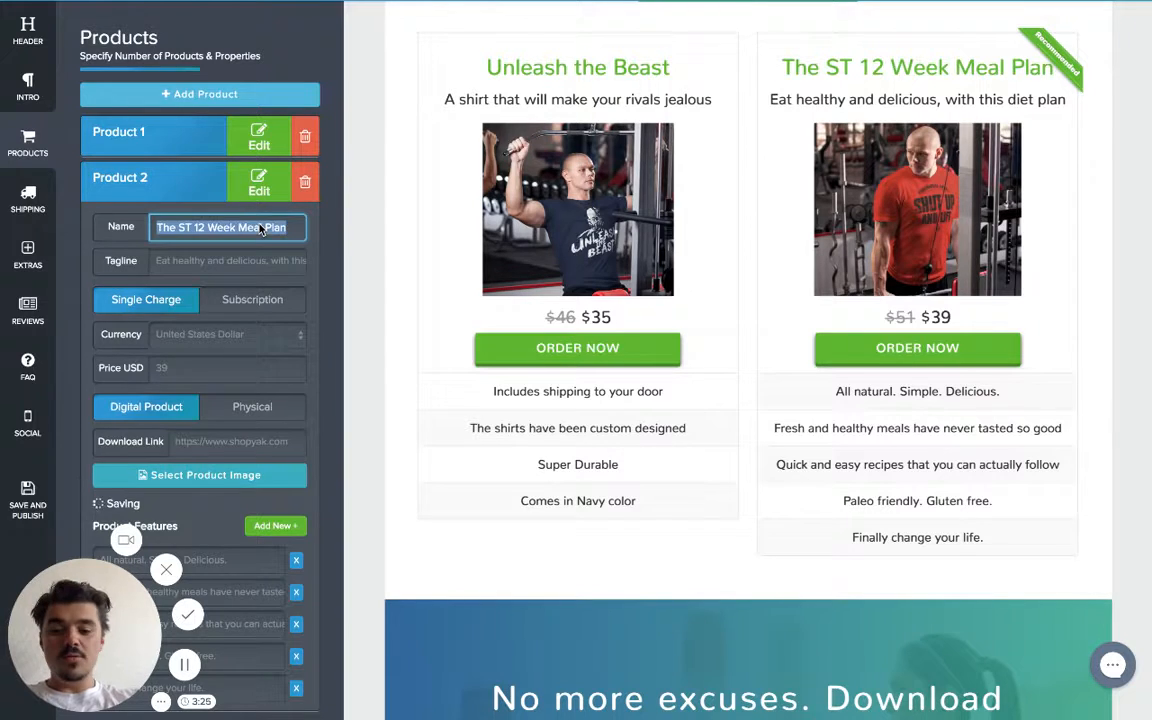
{"action": "type", "text": "Shut i"}
{"action": "key", "text": "BackSpace"}
{"action": "type", "text": "up an"}
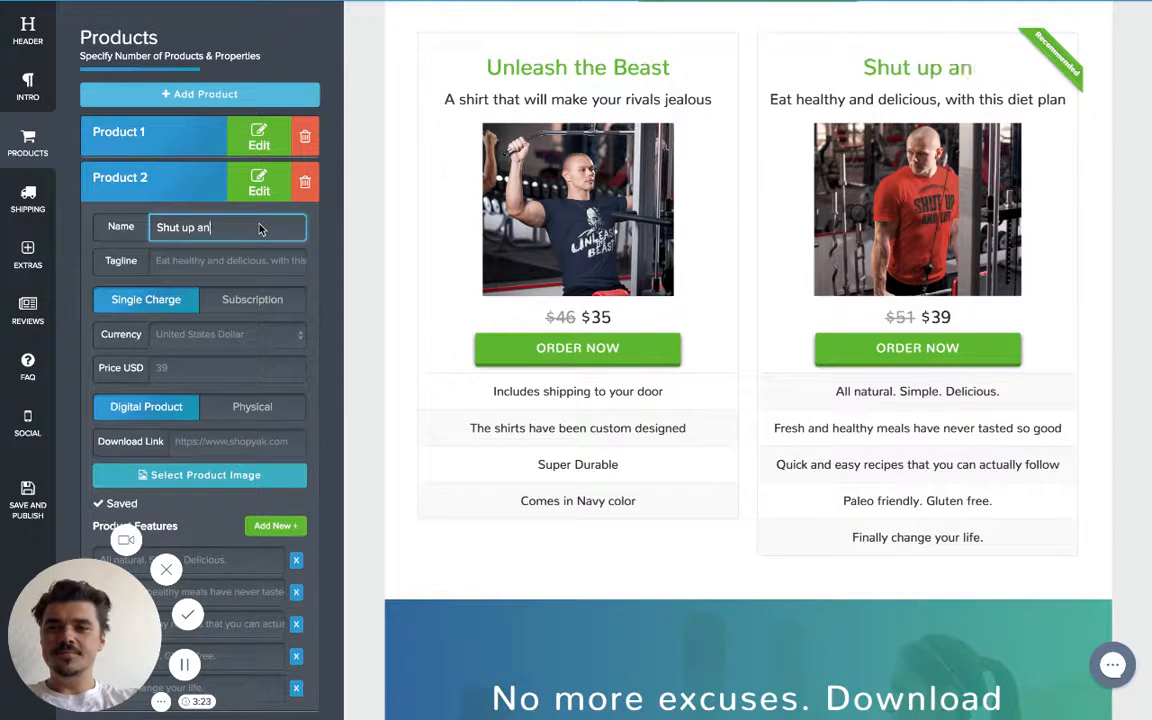
{"action": "type", "text": "d Lift"}
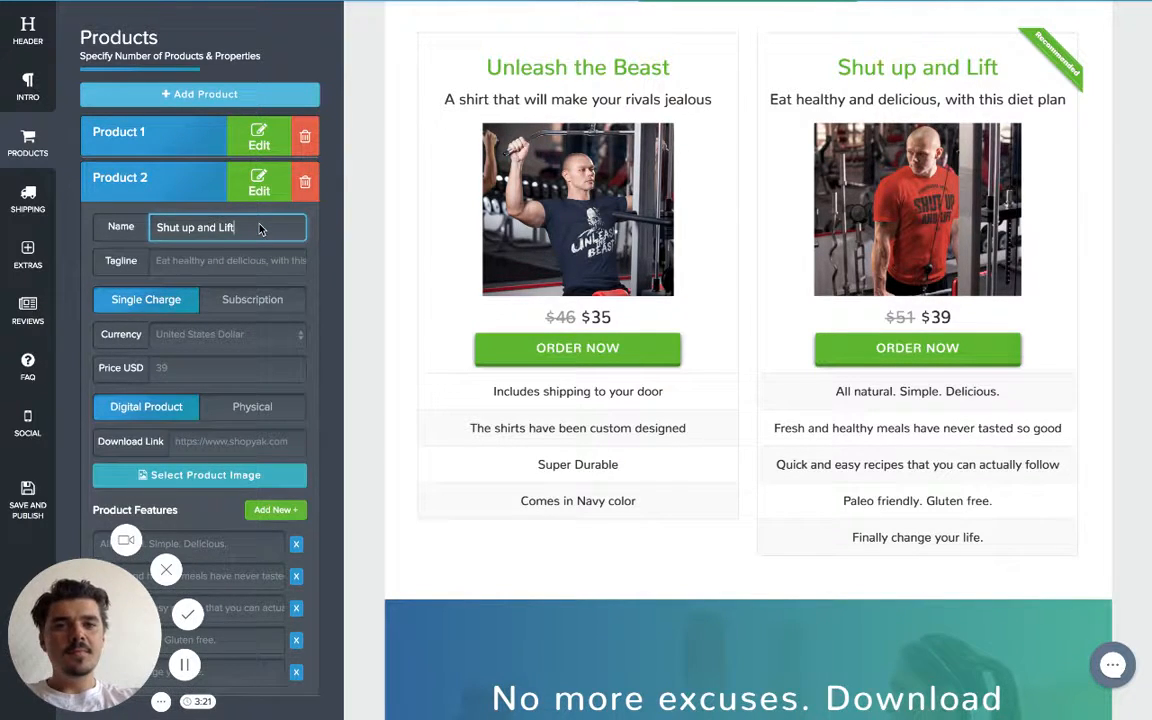
Step: Set the Shut up and Lift product's tagline to "Keep annoying people away at the gym"
{"action": "triple_click", "coordinate": [210, 263]}
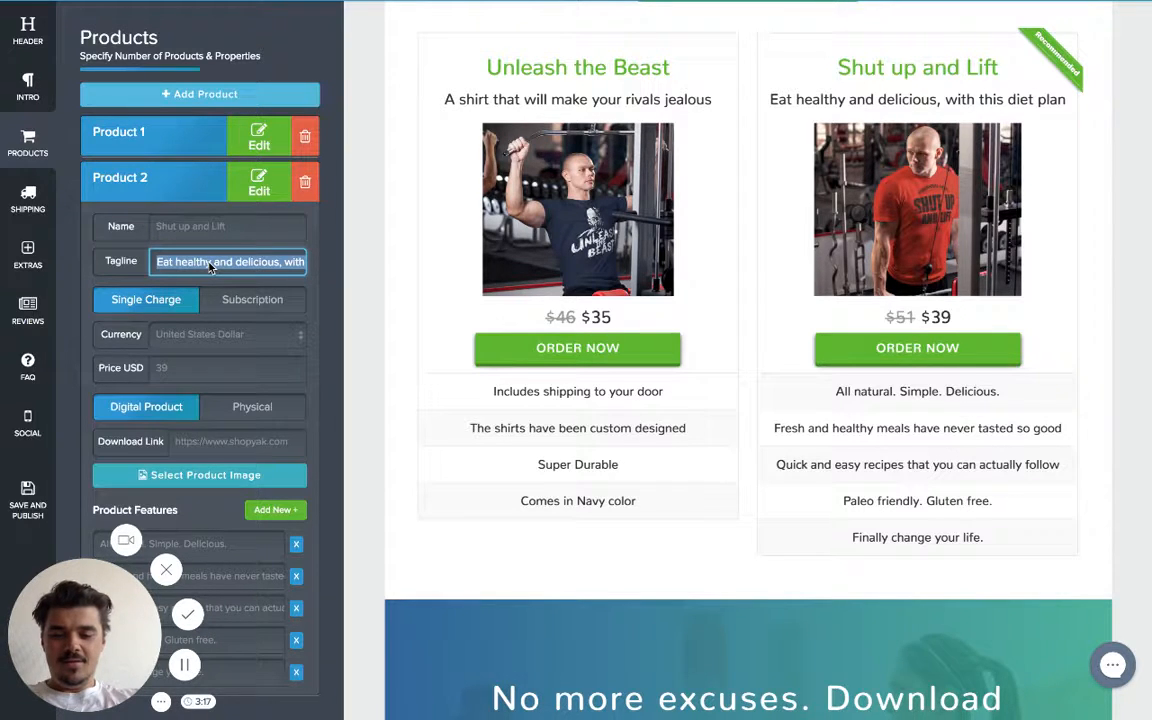
{"action": "type", "text": "Keep"}
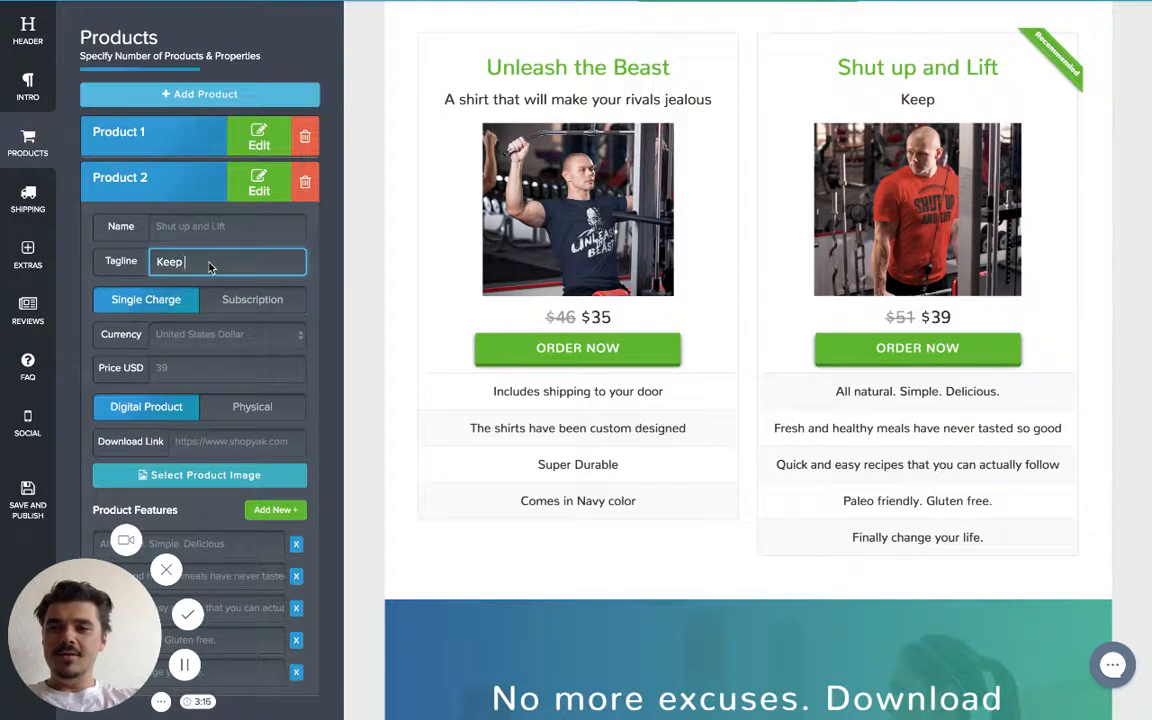
{"action": "type", "text": " annoyin"}
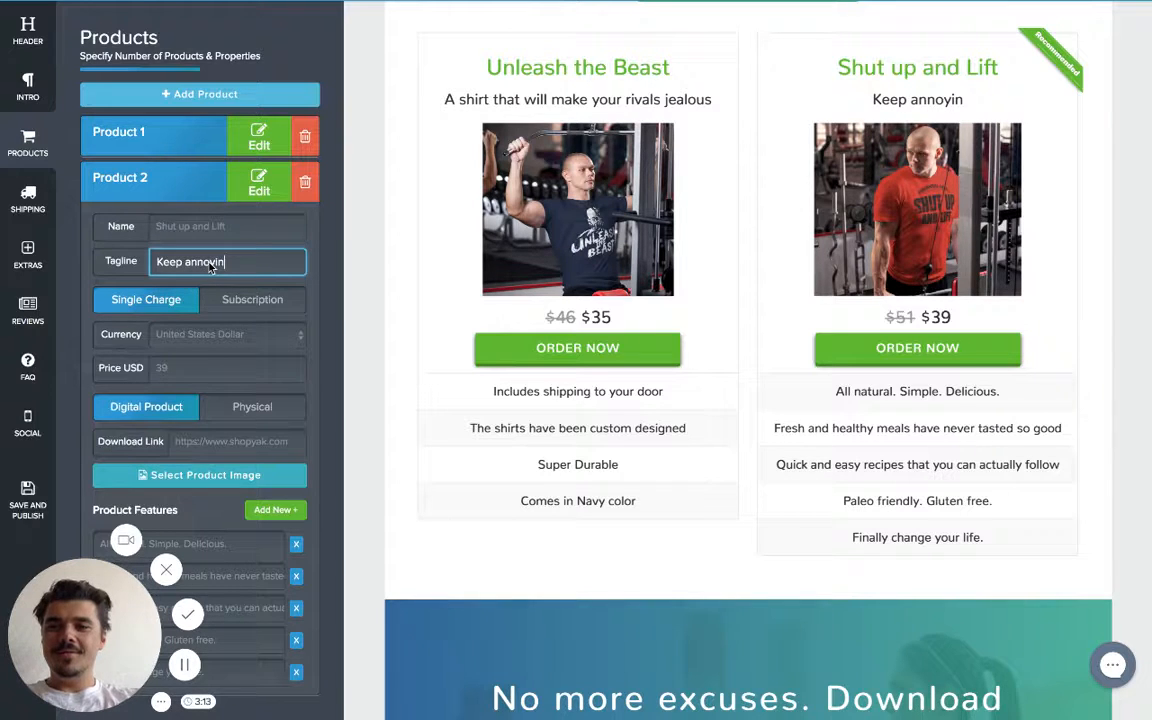
{"action": "type", "text": "g people awa"}
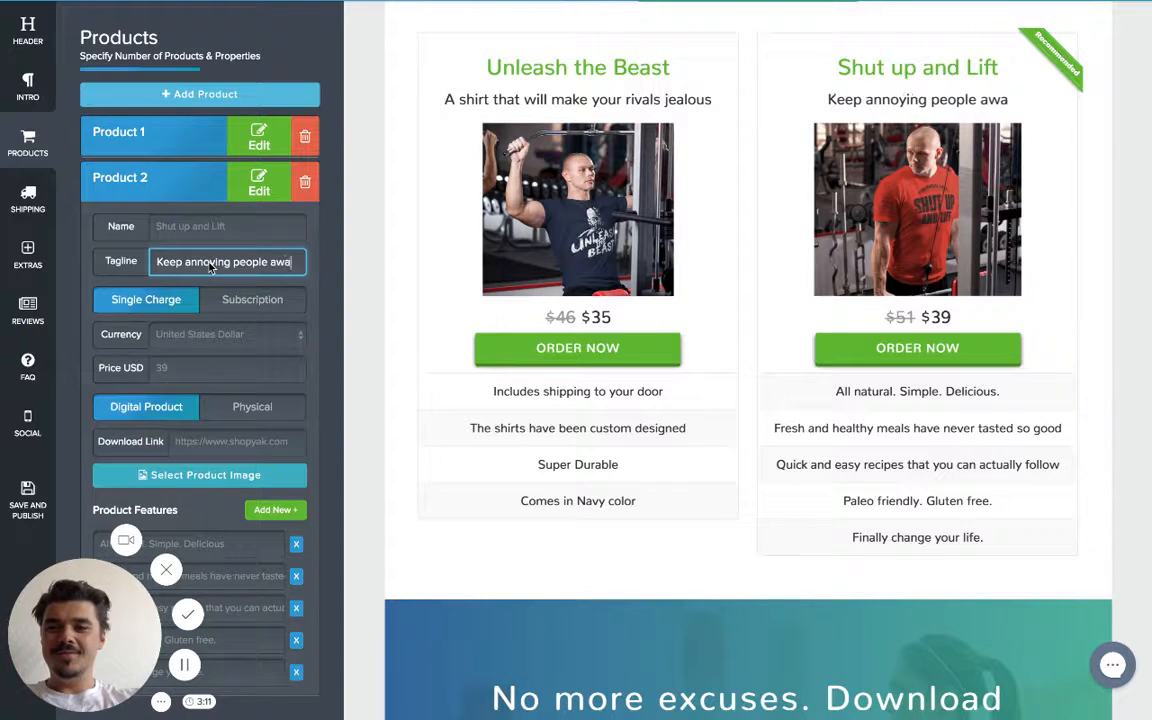
{"action": "type", "text": "y at the gy"}
{"action": "type", "text": "m"}
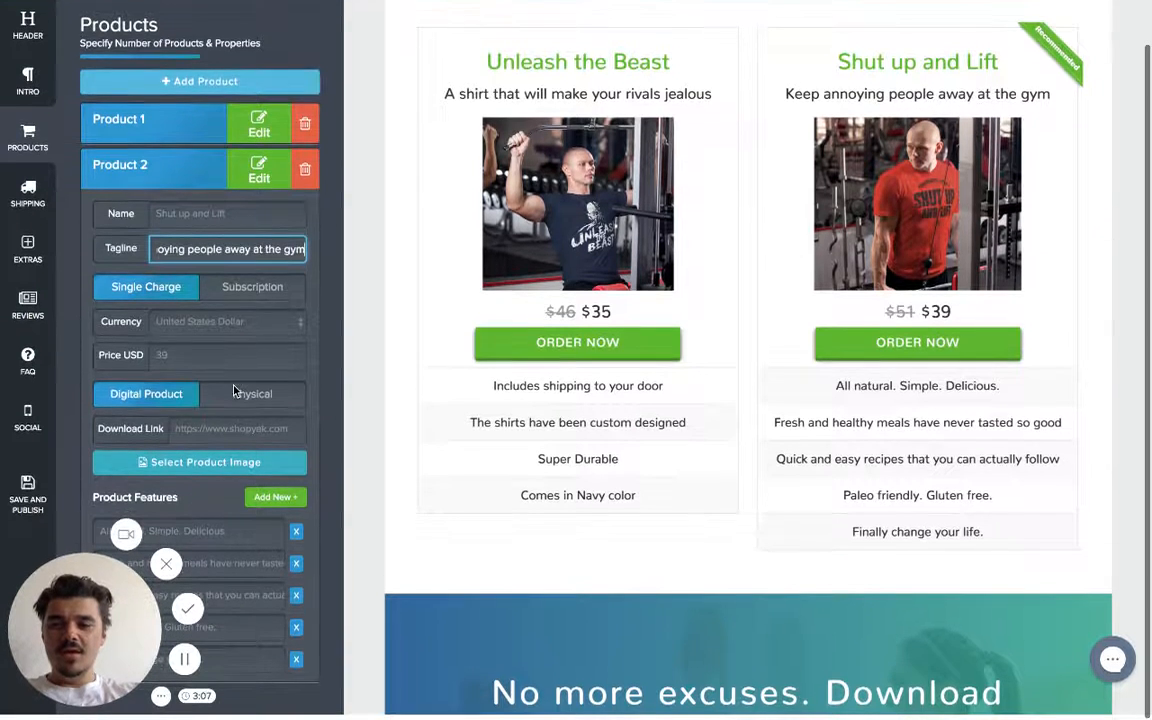
Step: Remove all of Shut up and Lift's leftover meal-plan features except the first one, "All natural. Simple. Delicious."
{"action": "left_click", "coordinate": [297, 572]}
{"action": "left_click", "coordinate": [297, 572]}
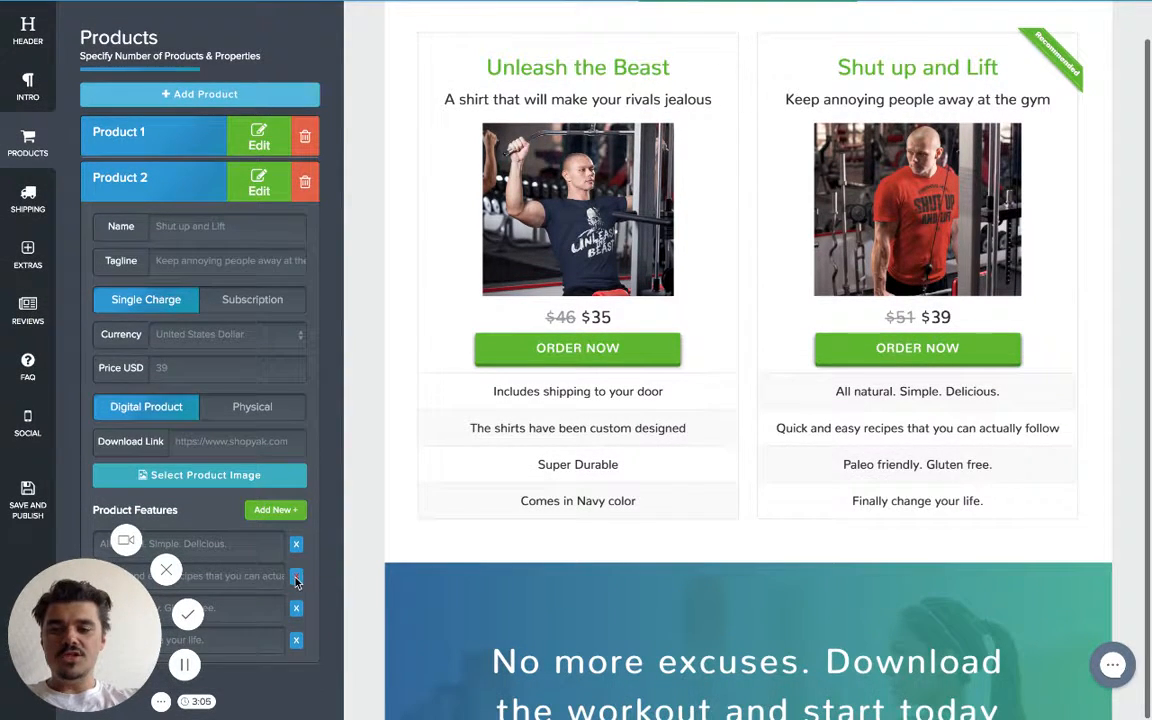
{"action": "left_click", "coordinate": [296, 578]}
{"action": "left_click", "coordinate": [296, 580]}
{"action": "left_click", "coordinate": [296, 580]}
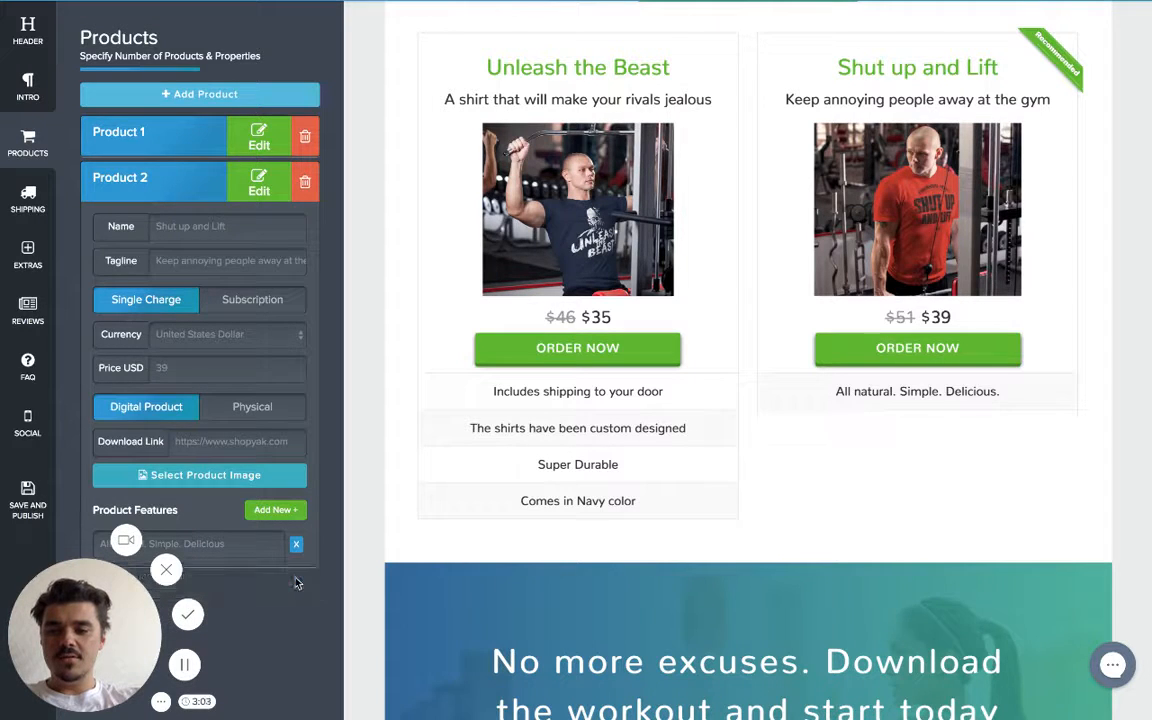
Step: Rewrite the remaining feature of Shut up and Lift as "Red in color, fierce in nature"
{"action": "triple_click", "coordinate": [239, 548]}
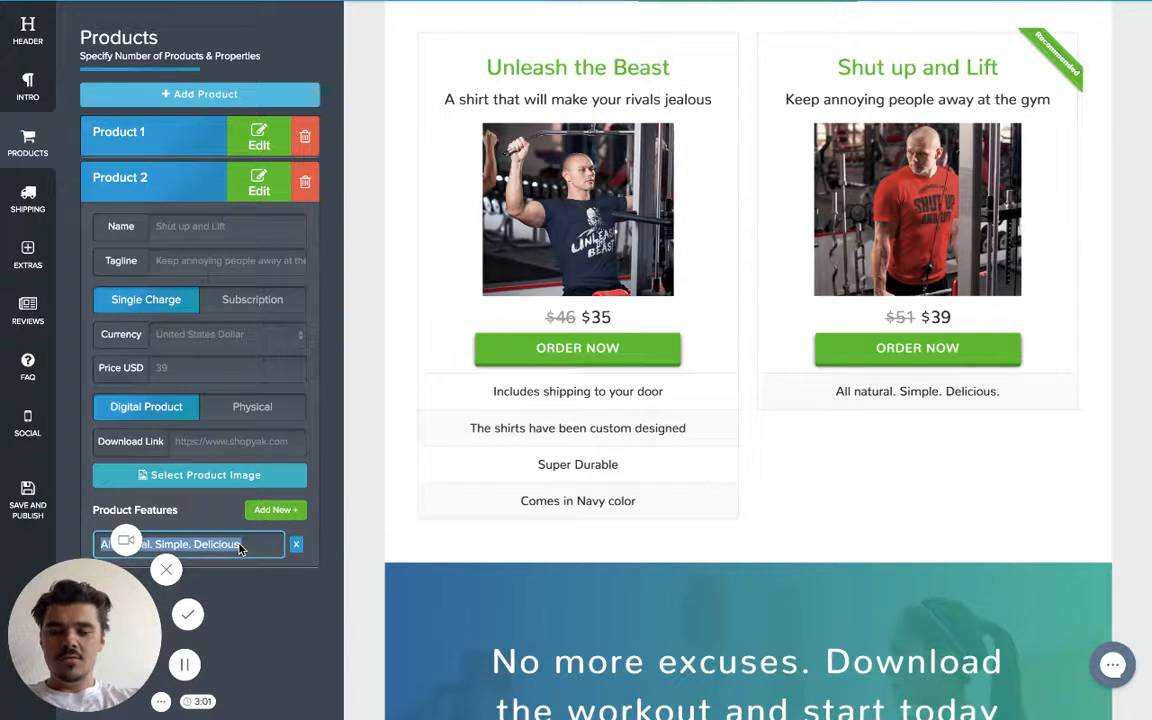
{"action": "type", "text": "Red in col"}
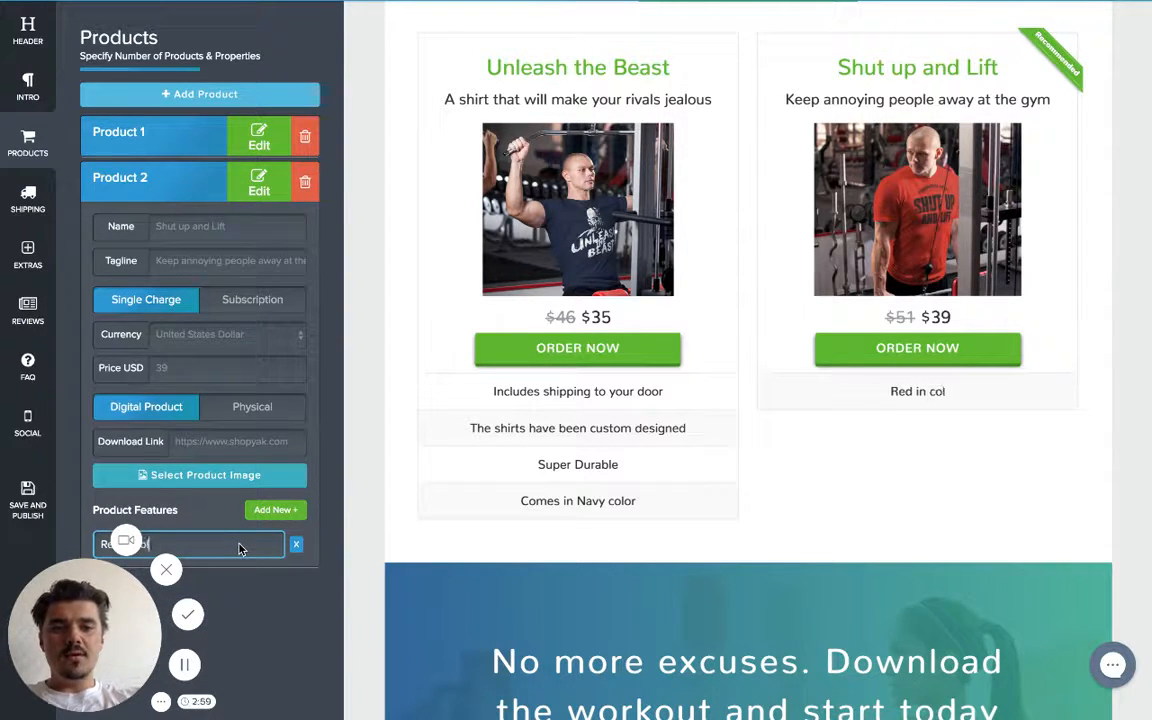
{"action": "type", "text": "or, fierce in nature"}
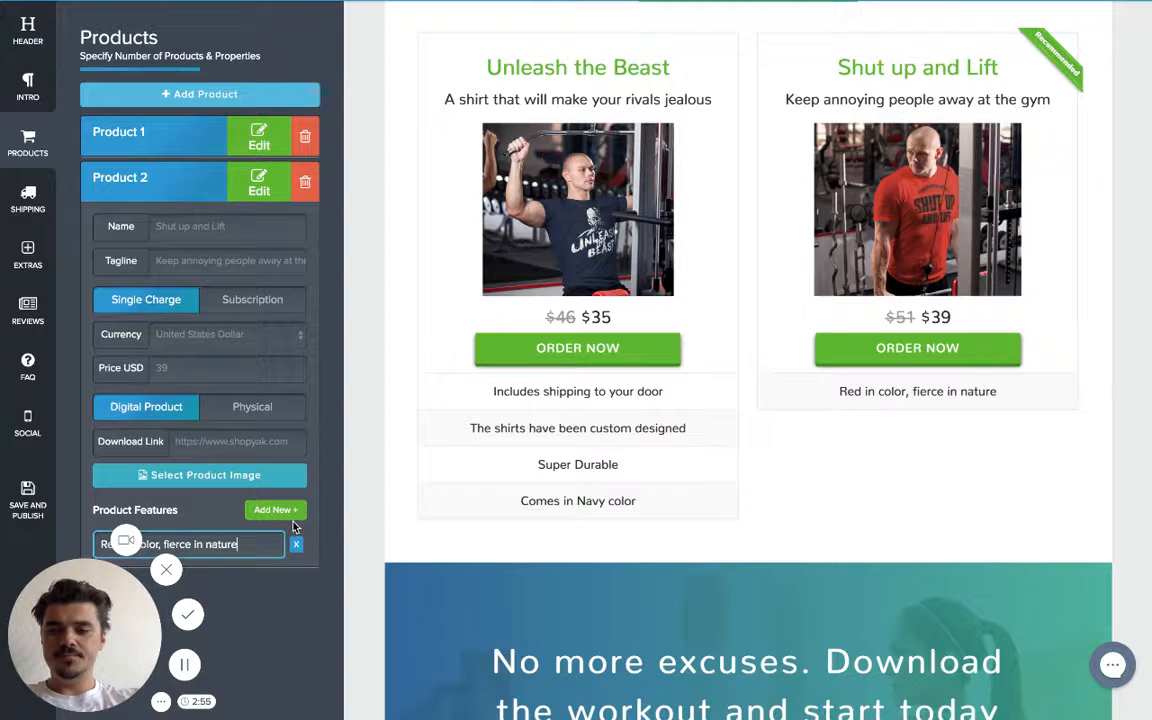
Step: Add a second product feature to Shut up and Lift reading "Make friends and enemies at the gym"
{"action": "left_click", "coordinate": [286, 514]}
{"action": "left_click", "coordinate": [253, 578]}
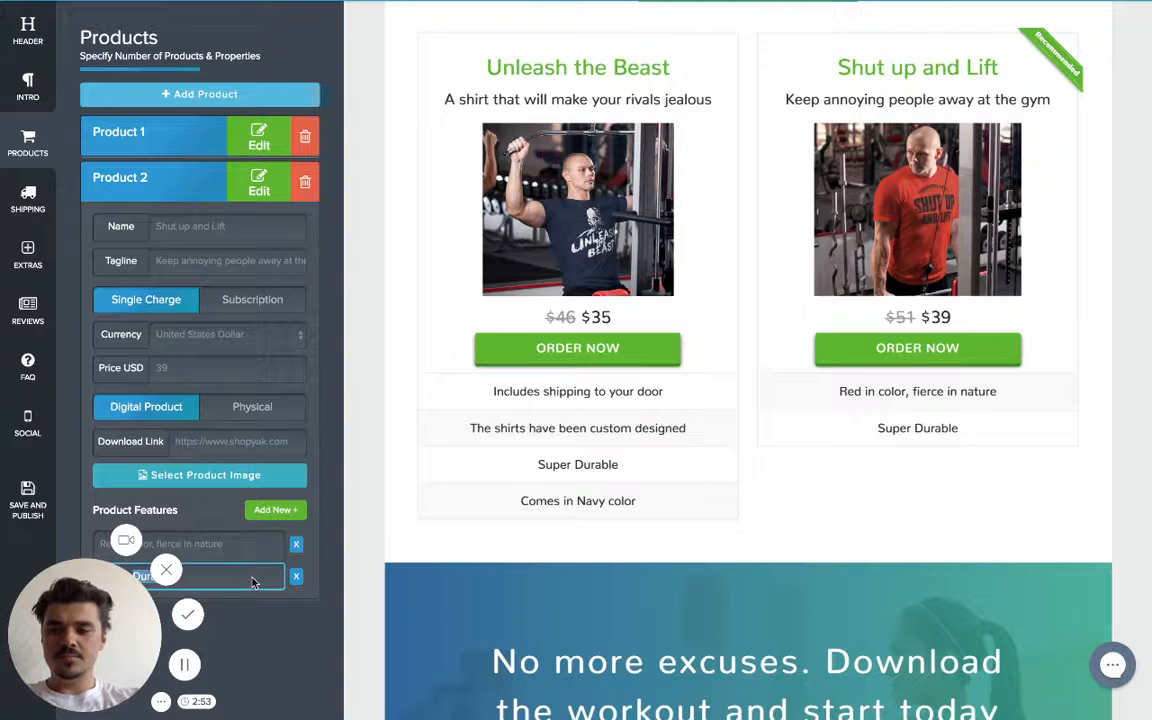
{"action": "key", "text": "ctrl+a"}
{"action": "type", "text": "Ma"}
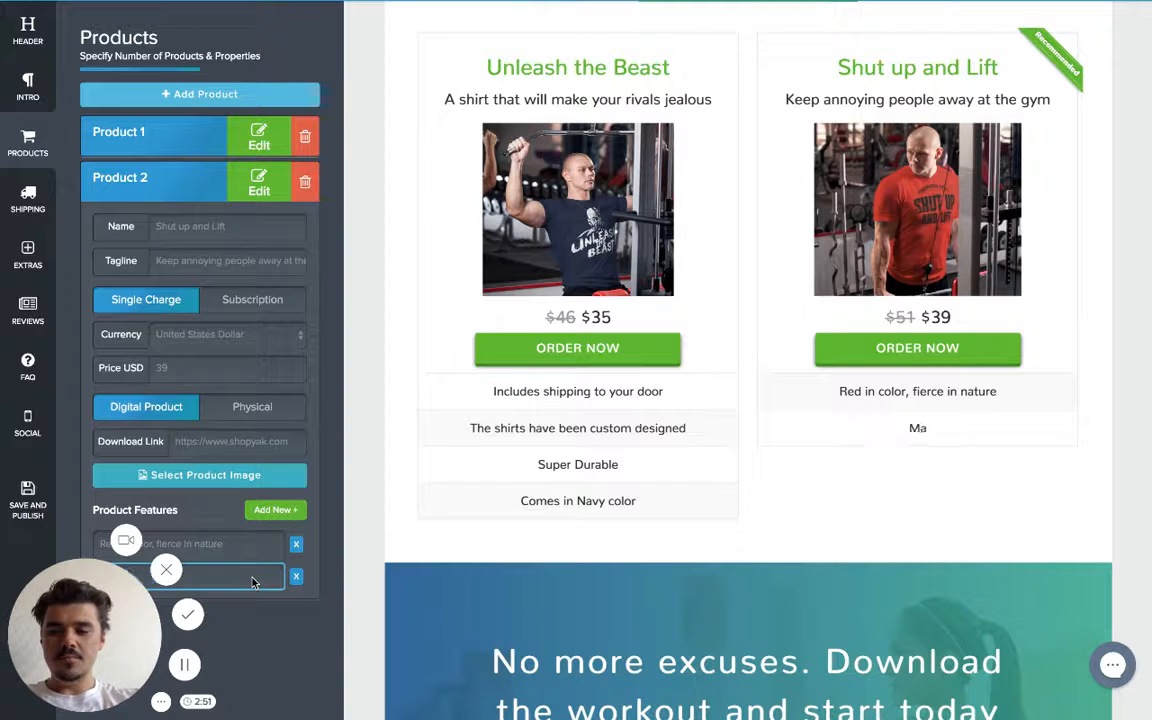
{"action": "type", "text": "ke friends and "}
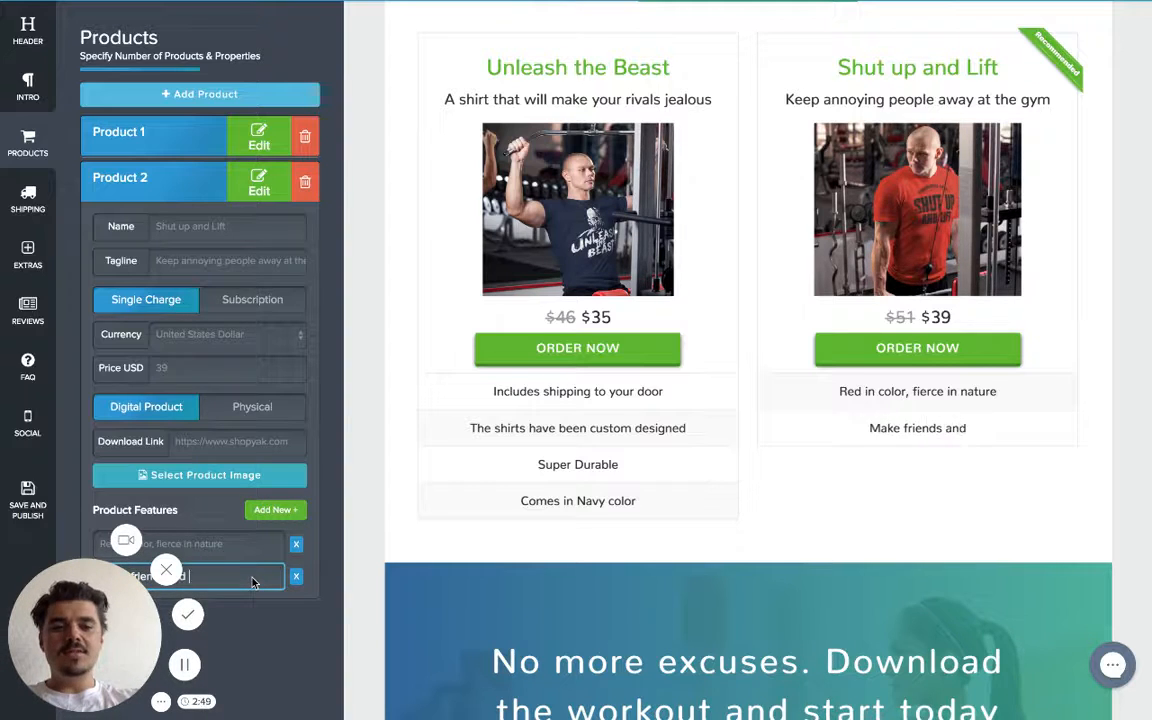
{"action": "type", "text": "enemies a"}
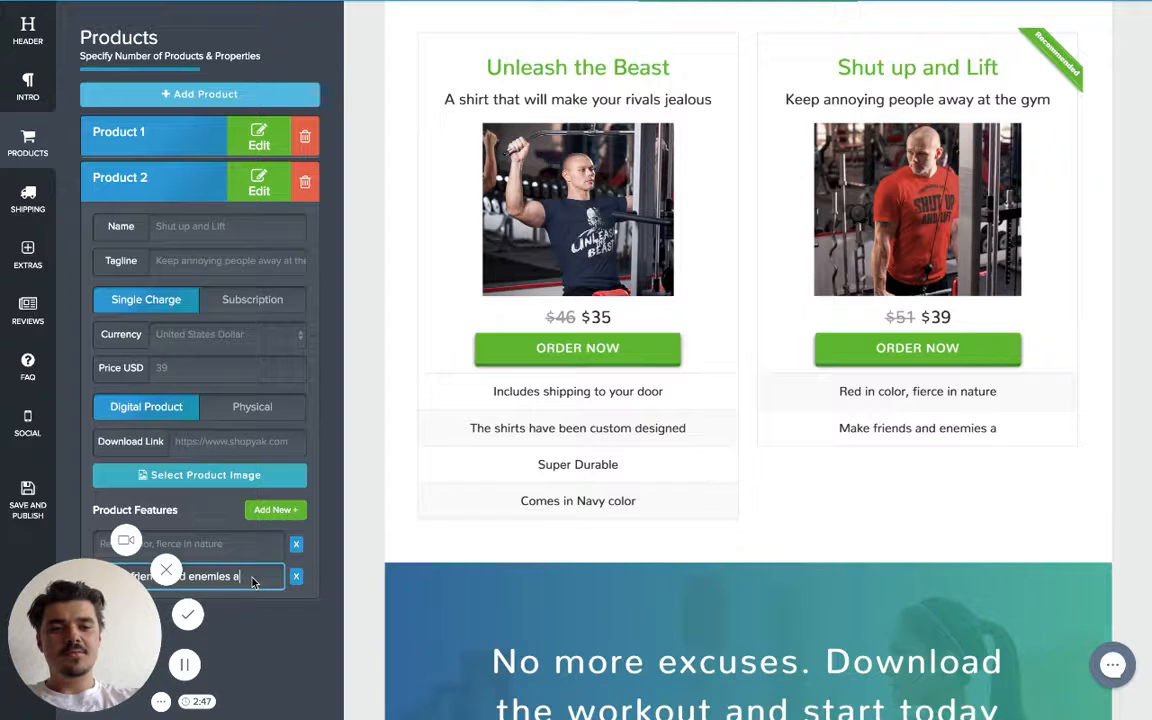
{"action": "type", "text": "t the gym"}
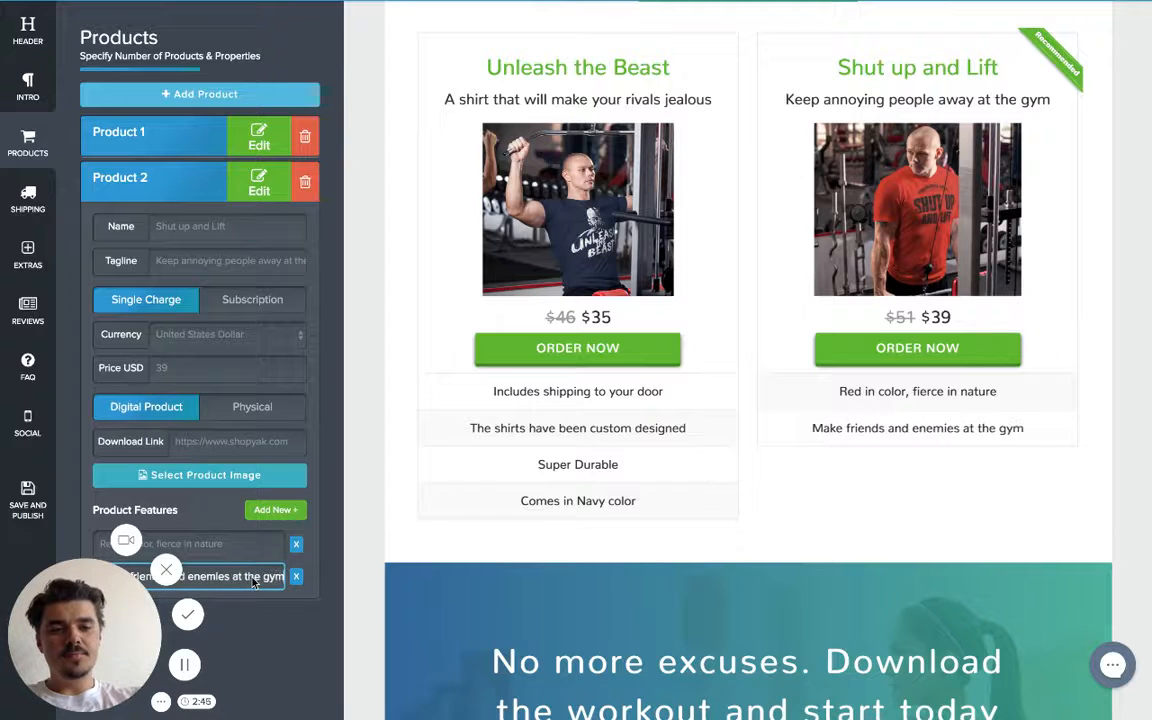
{"action": "left_click", "coordinate": [289, 490]}
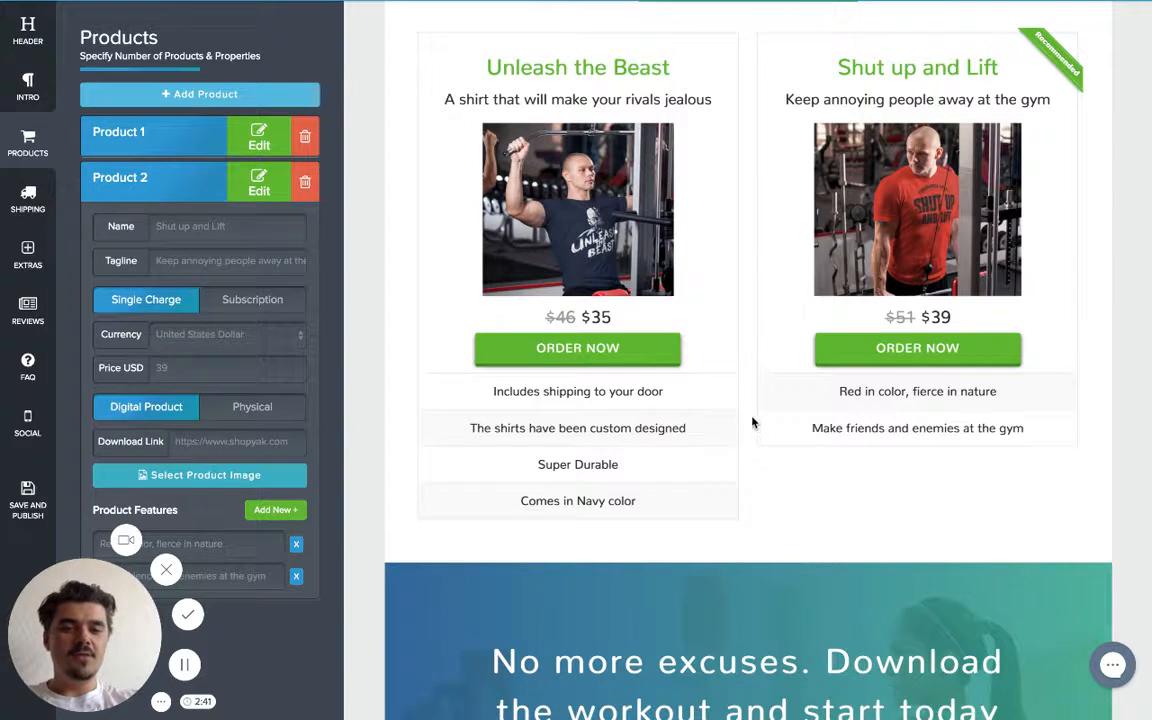
Step: Review the store preview from the header through the intro section down to the two shirt products
{"action": "scroll", "coordinate": [751, 420], "scroll_direction": "up", "scroll_amount": 1}
{"action": "scroll", "coordinate": [749, 422], "scroll_direction": "up", "scroll_amount": 10}
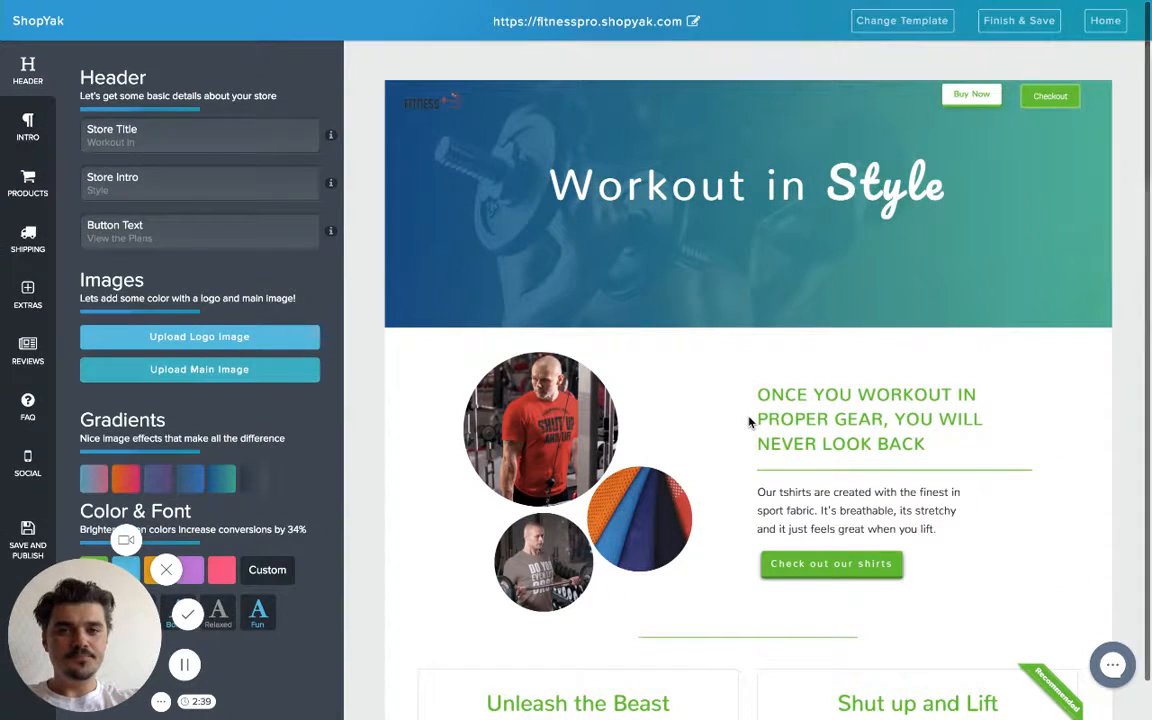
{"action": "scroll", "coordinate": [749, 422], "scroll_direction": "down", "scroll_amount": 1}
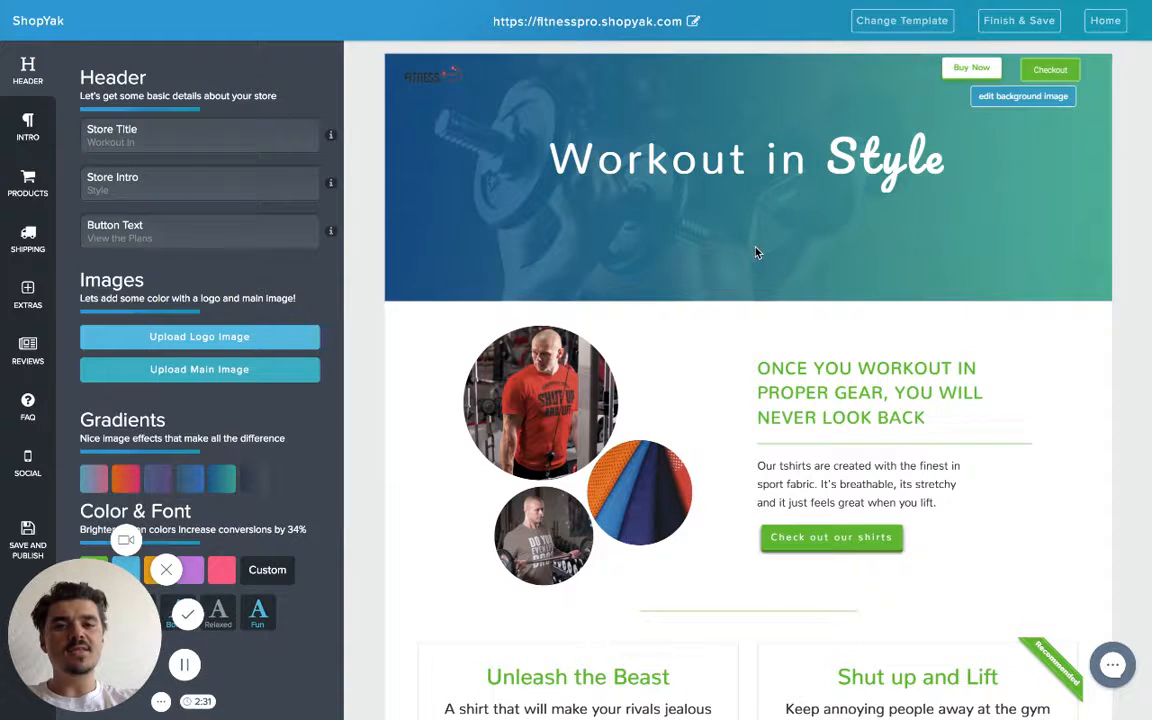
{"action": "scroll", "coordinate": [741, 219], "scroll_direction": "down", "scroll_amount": 5}
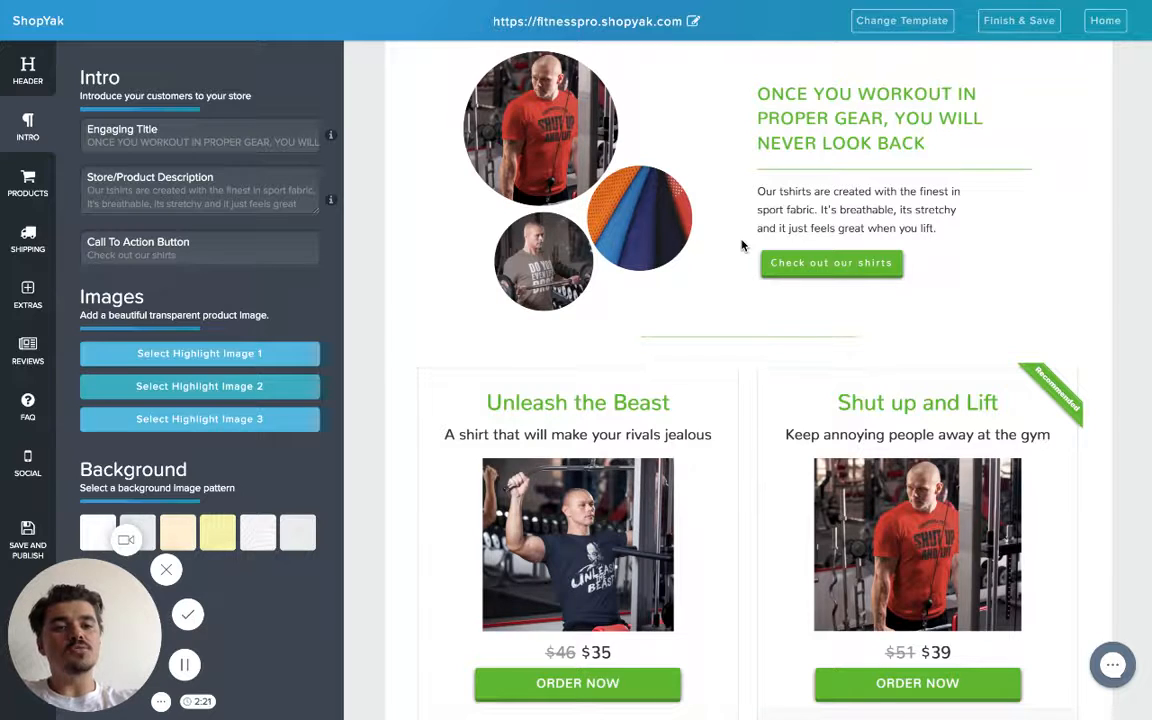
{"action": "scroll", "coordinate": [742, 246], "scroll_direction": "down", "scroll_amount": 5}
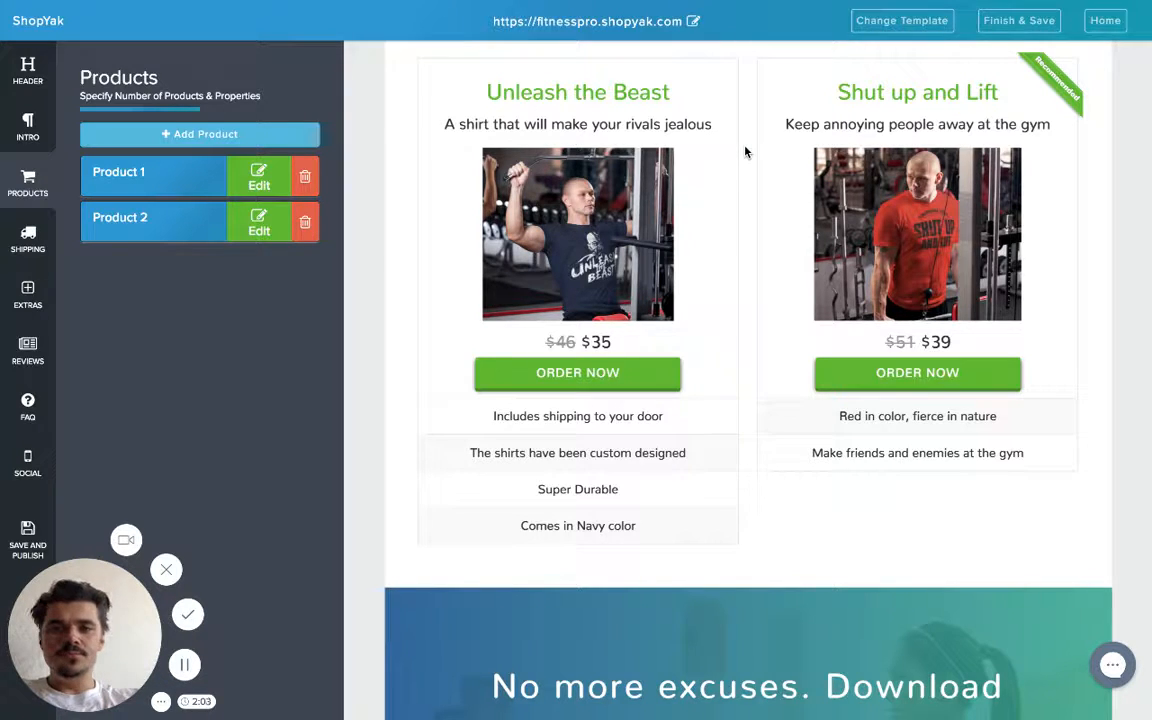
{"action": "scroll", "coordinate": [745, 152], "scroll_direction": "up", "scroll_amount": 1}
{"action": "scroll", "coordinate": [745, 152], "scroll_direction": "down", "scroll_amount": 1}
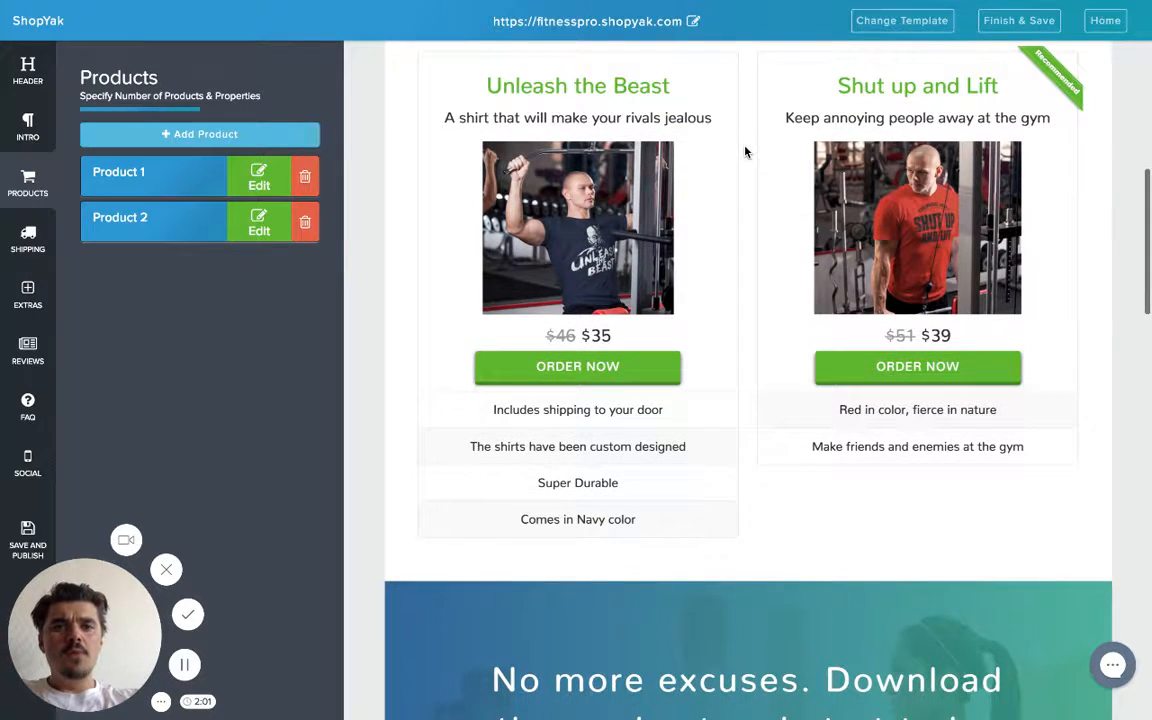
Step: Make Shut up and Lift a physical product with Australia as domestic shipping country and international shipping disabled
{"action": "left_click", "coordinate": [249, 227]}
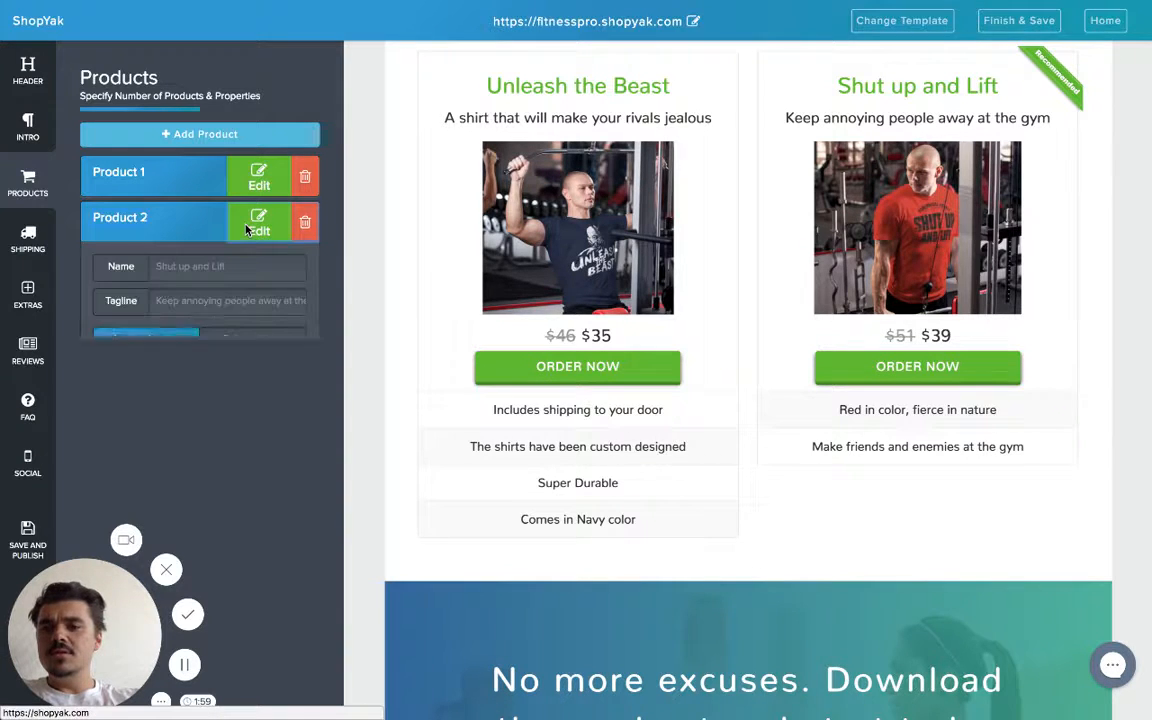
{"action": "scroll", "coordinate": [316, 293], "scroll_direction": "down", "scroll_amount": 1}
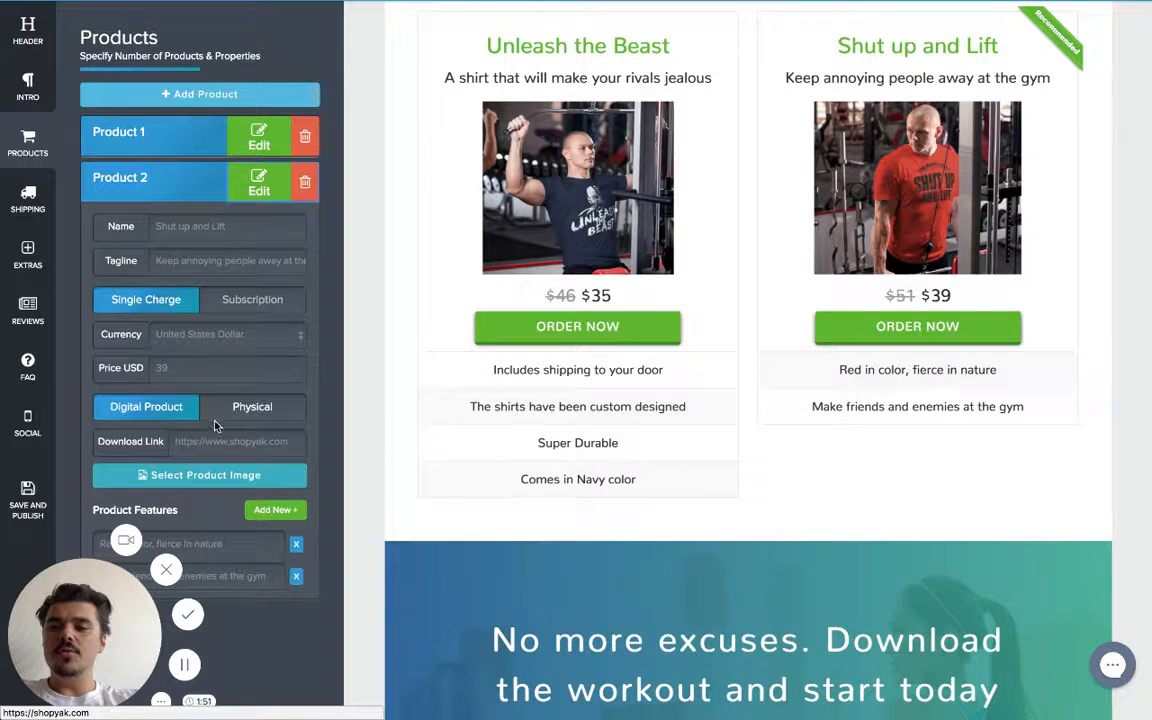
{"action": "left_click", "coordinate": [252, 410]}
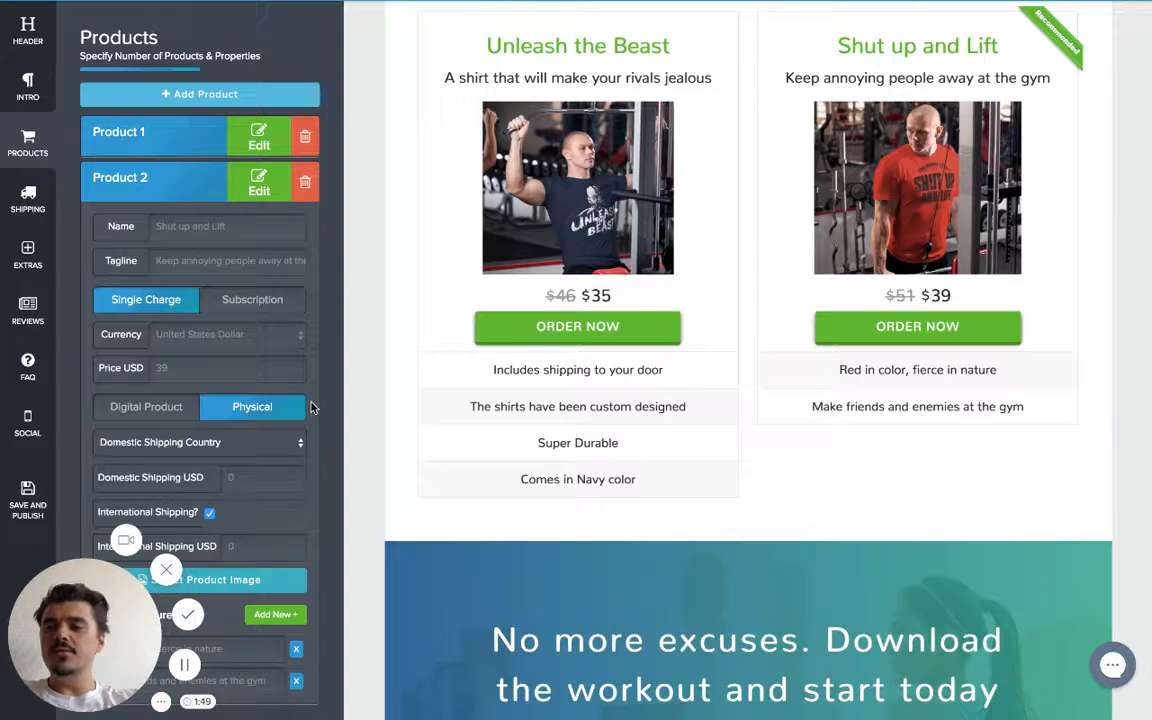
{"action": "scroll", "coordinate": [305, 405], "scroll_direction": "down", "scroll_amount": 1}
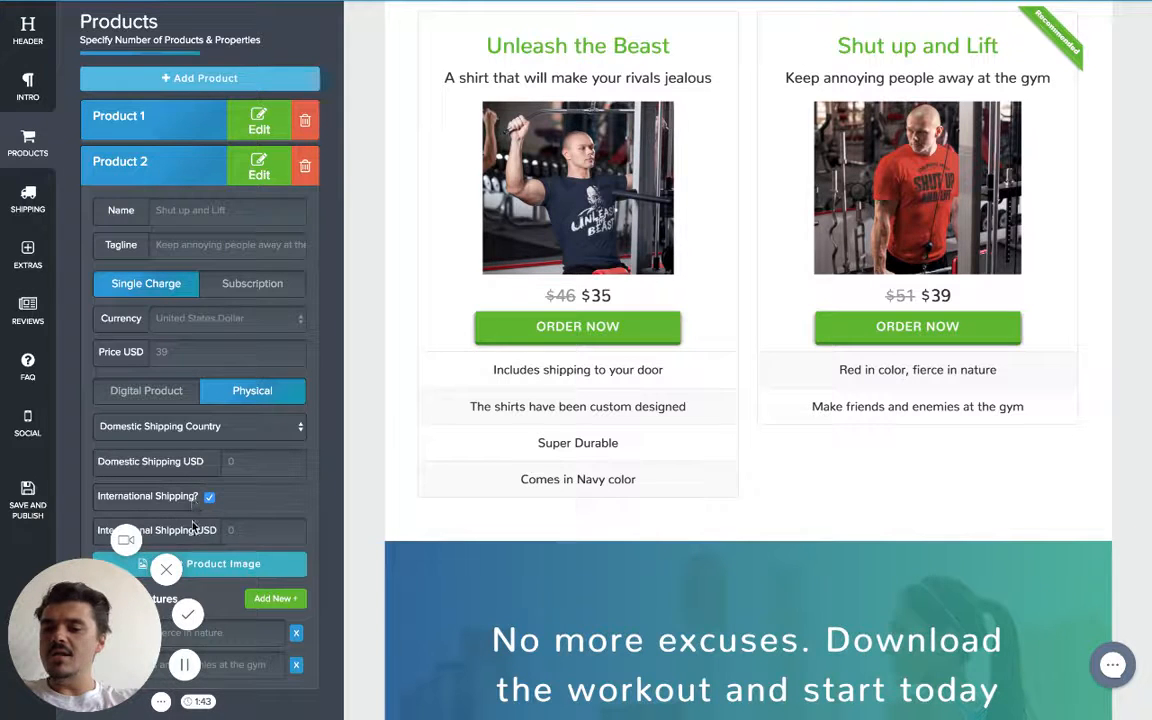
{"action": "left_click", "coordinate": [209, 497]}
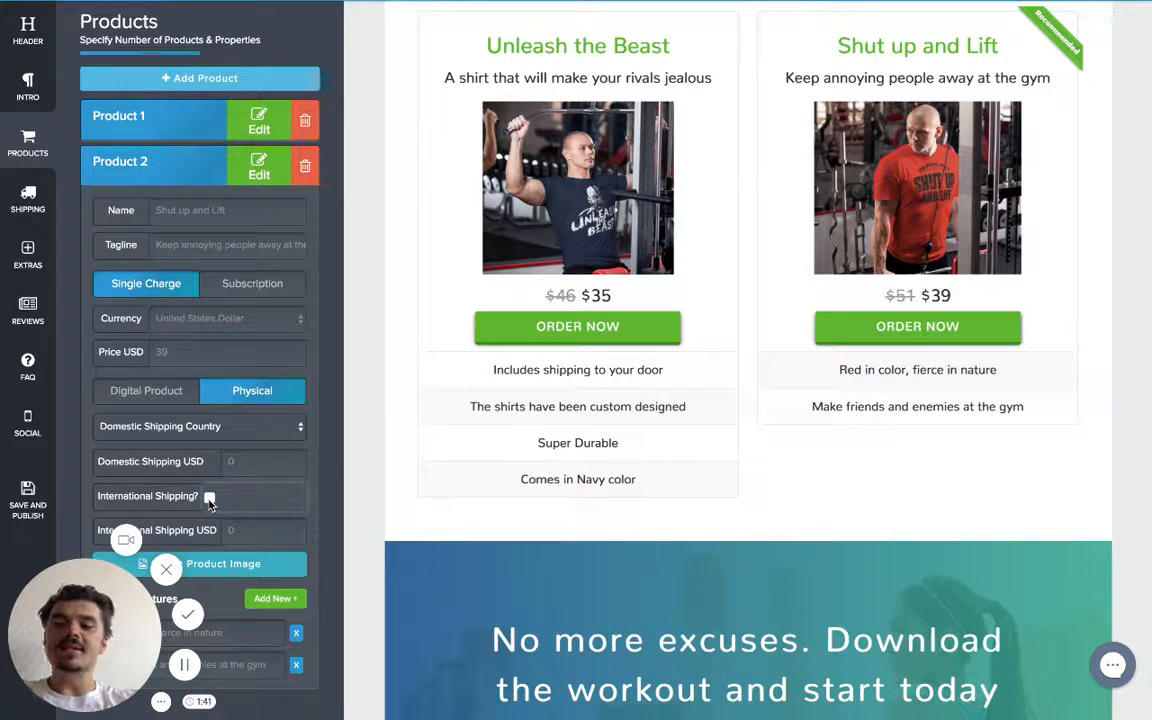
{"action": "left_click", "coordinate": [267, 428]}
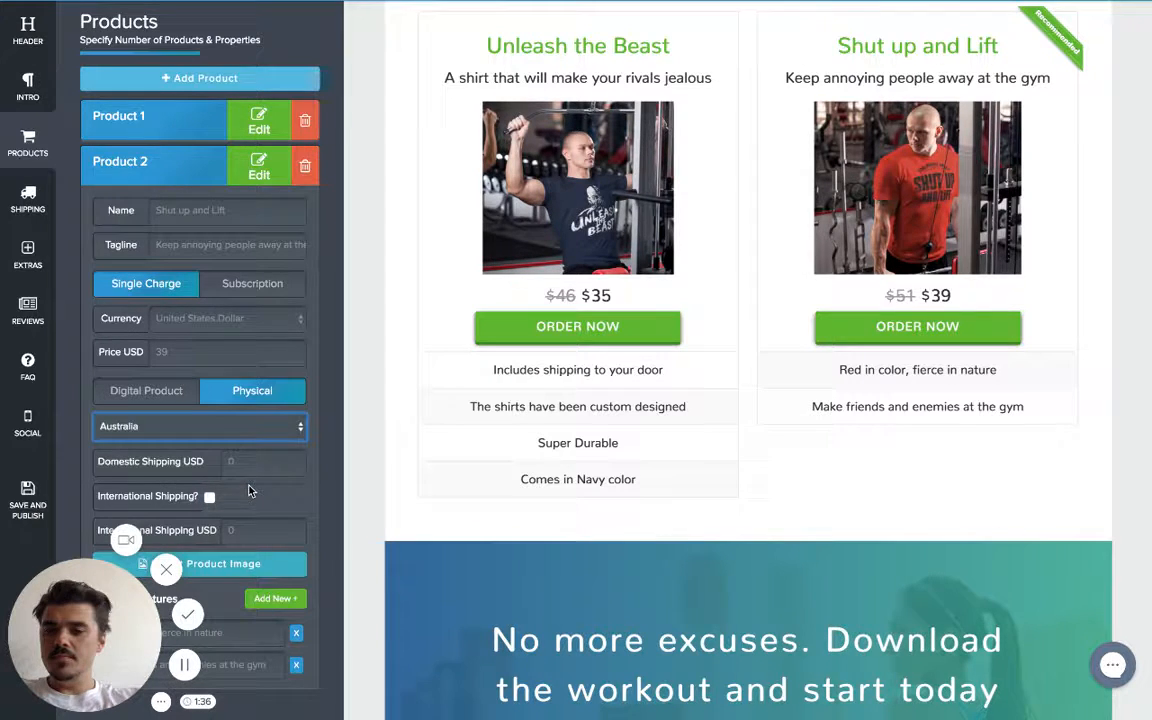
{"action": "left_click", "coordinate": [319, 428]}
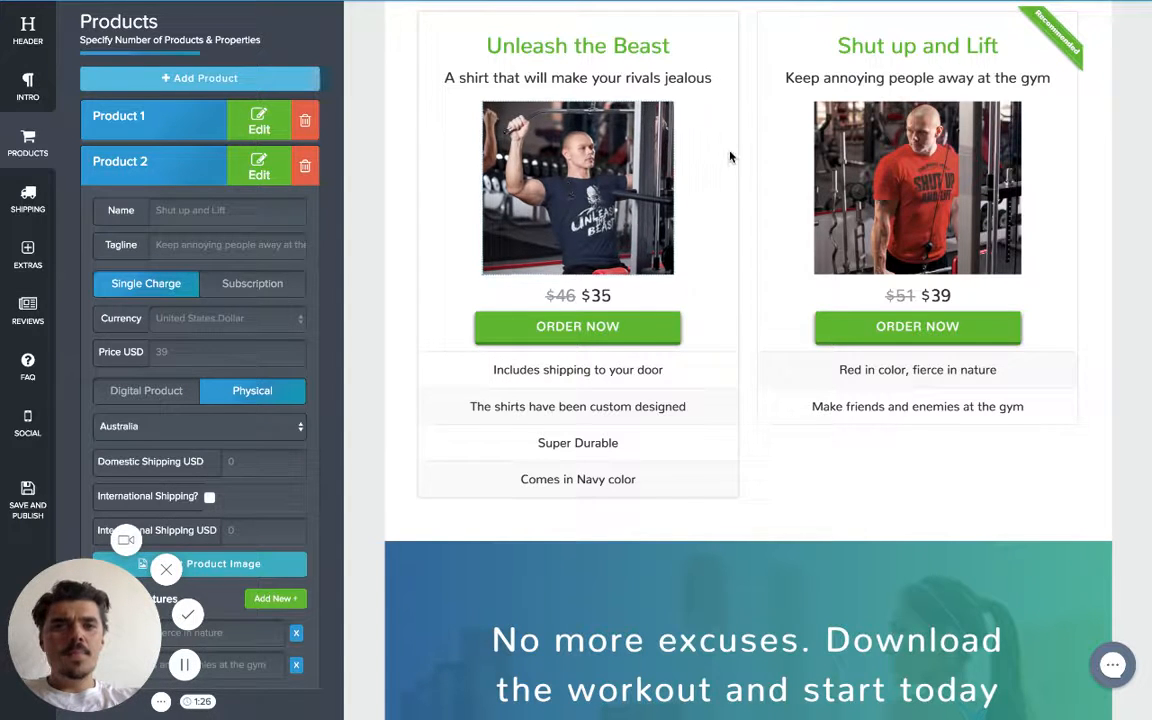
Step: Change Unleash the Beast to a physical product and close its settings
{"action": "left_click", "coordinate": [237, 129]}
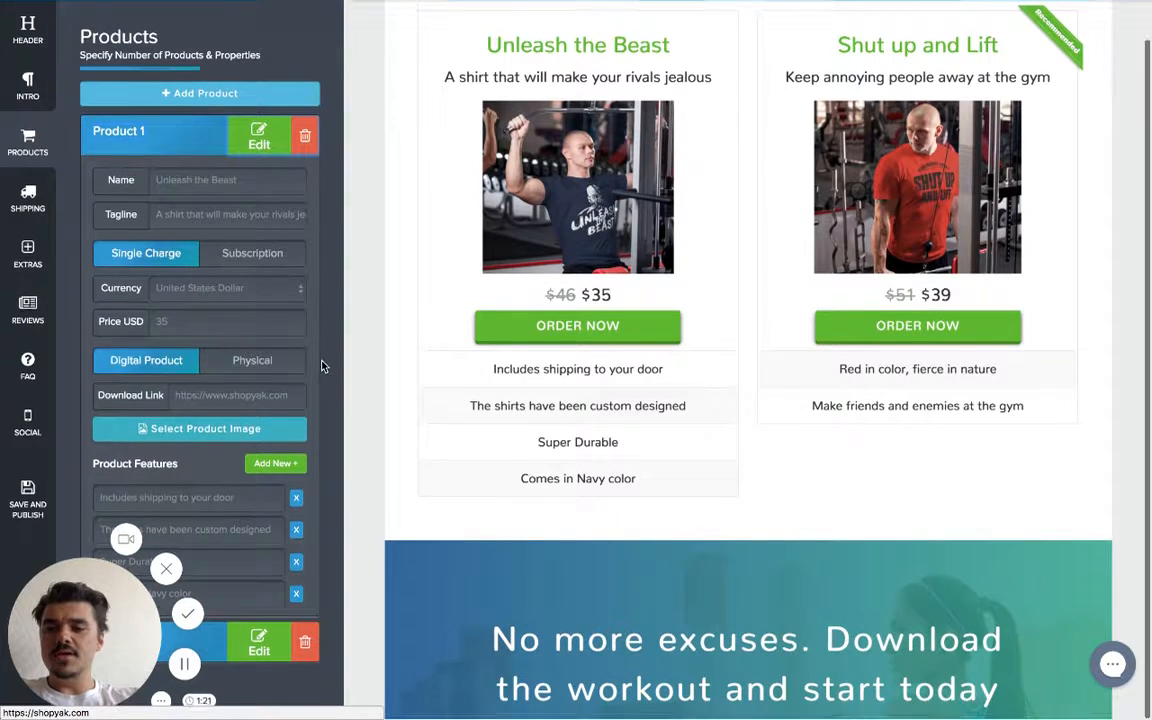
{"action": "left_click", "coordinate": [278, 360]}
{"action": "scroll", "coordinate": [320, 404], "scroll_direction": "down", "scroll_amount": 1}
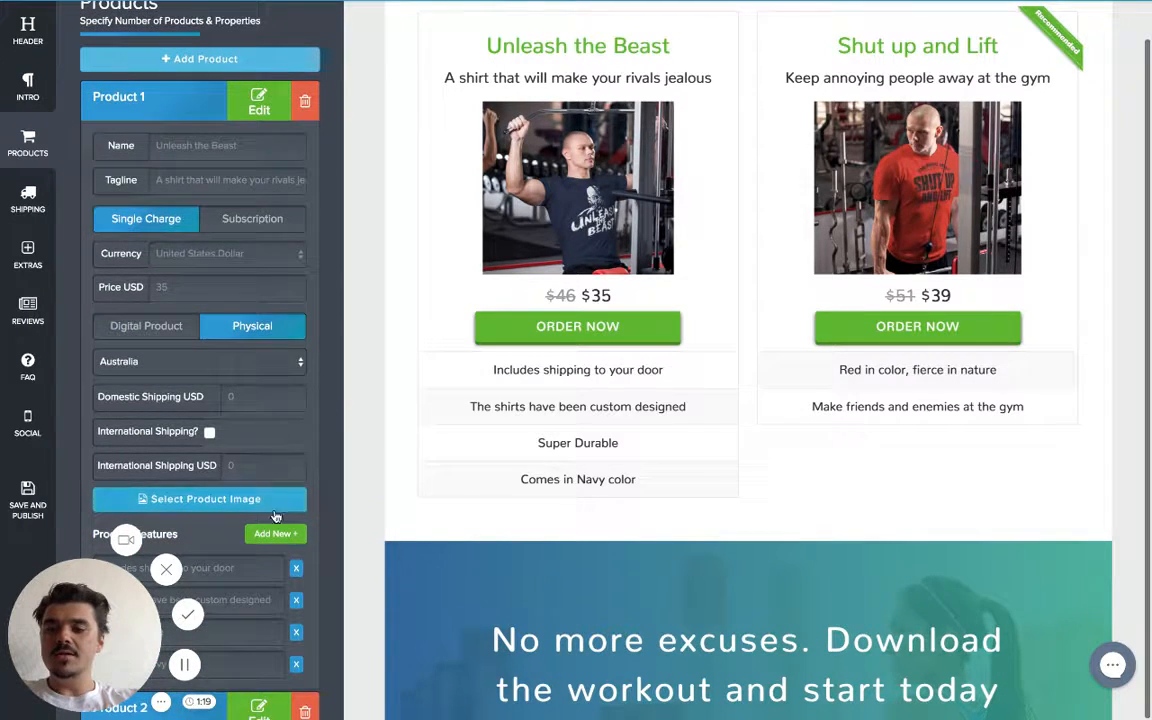
{"action": "scroll", "coordinate": [329, 272], "scroll_direction": "up", "scroll_amount": 2}
{"action": "left_click", "coordinate": [258, 150]}
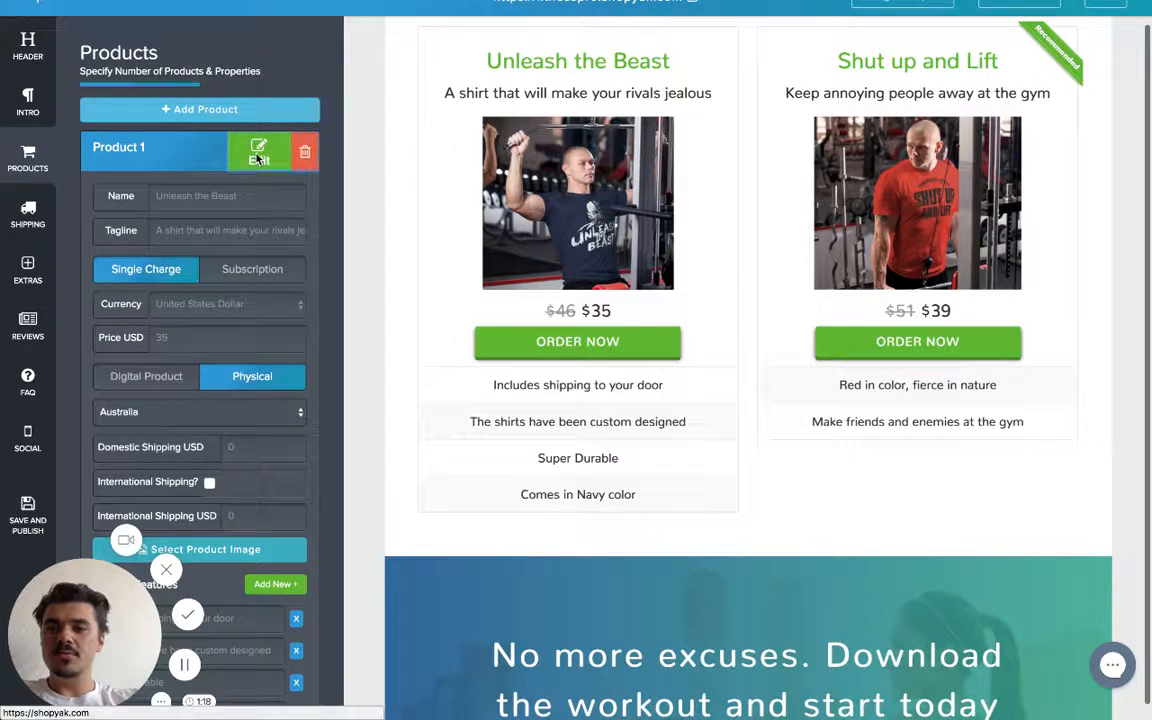
Step: Change the shipping row's title to "Our shirts will make you happy. Guaranteed for 30 days no hassle returns."
{"action": "scroll", "coordinate": [742, 268], "scroll_direction": "down", "scroll_amount": 5}
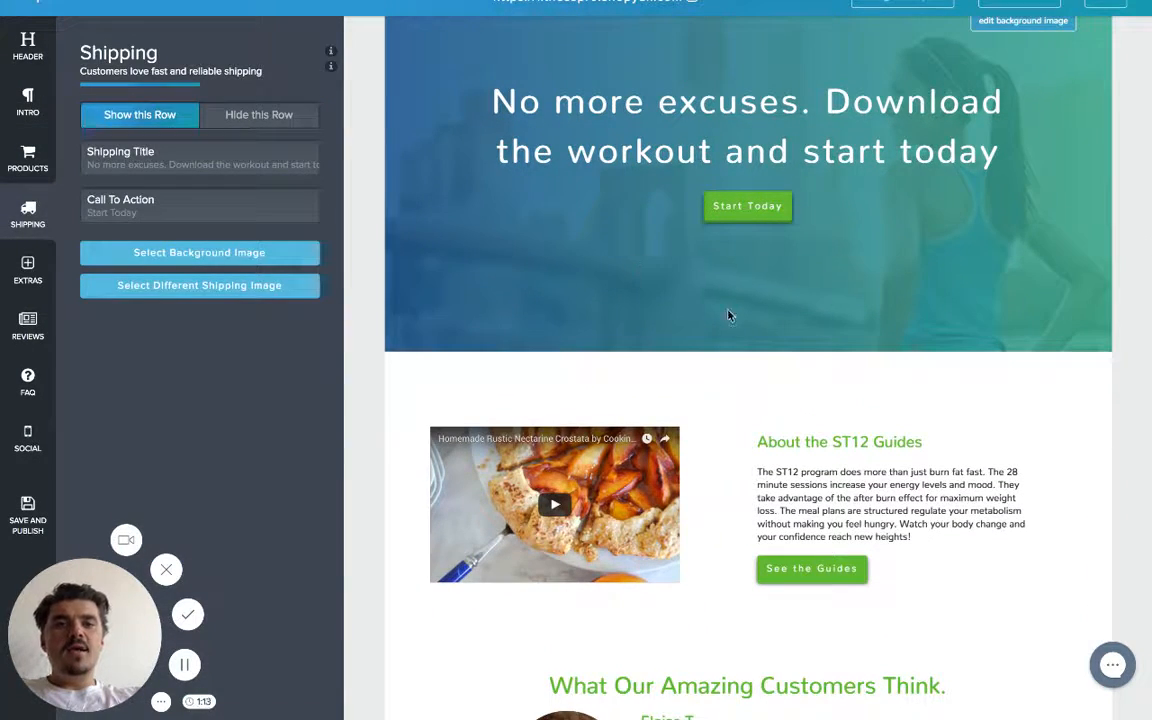
{"action": "left_click", "coordinate": [205, 160]}
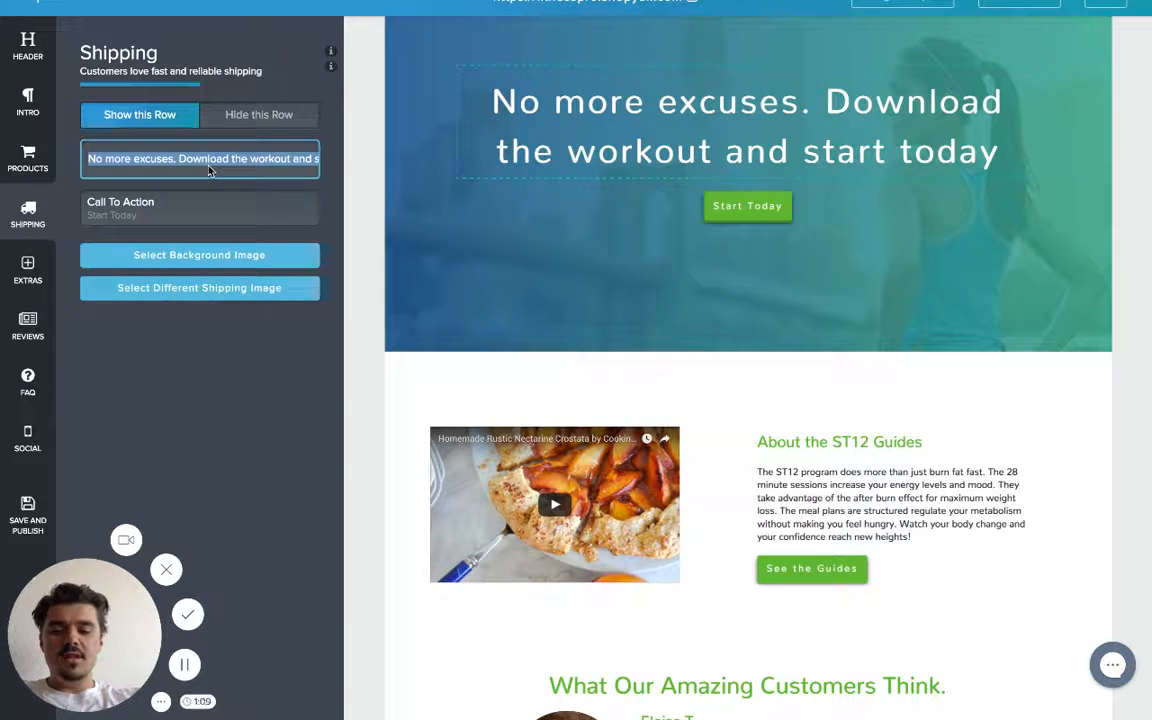
{"action": "type", "text": "Our shirts wil"}
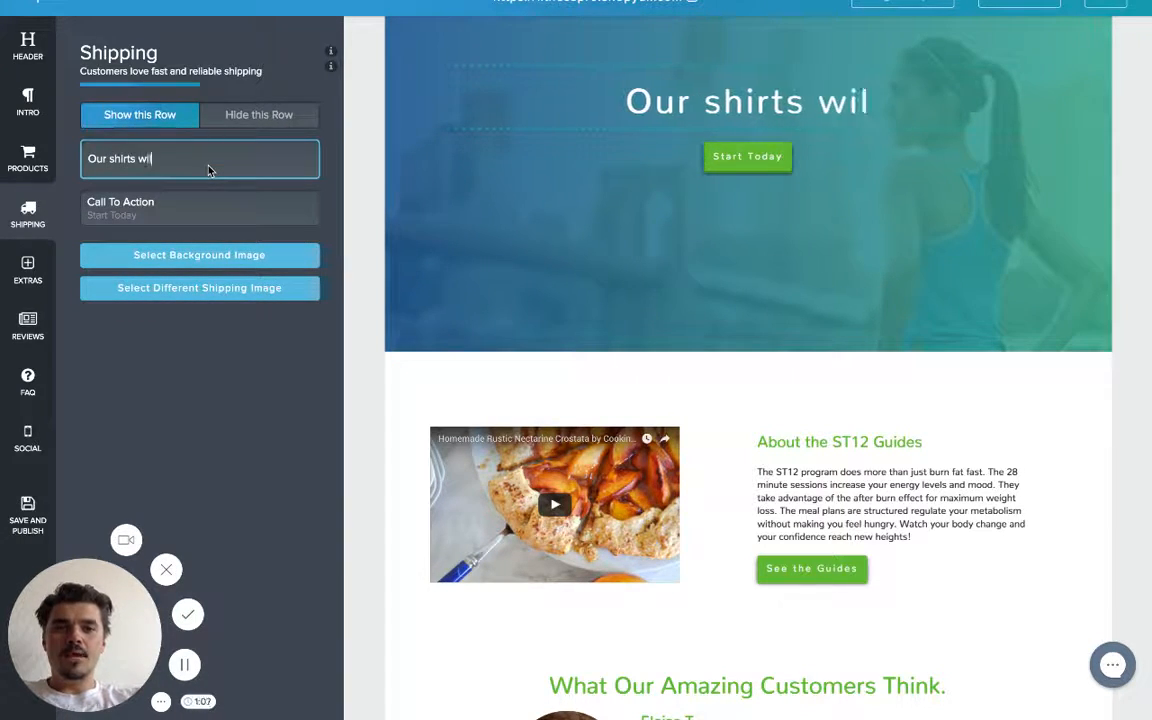
{"action": "type", "text": "l make you ha"}
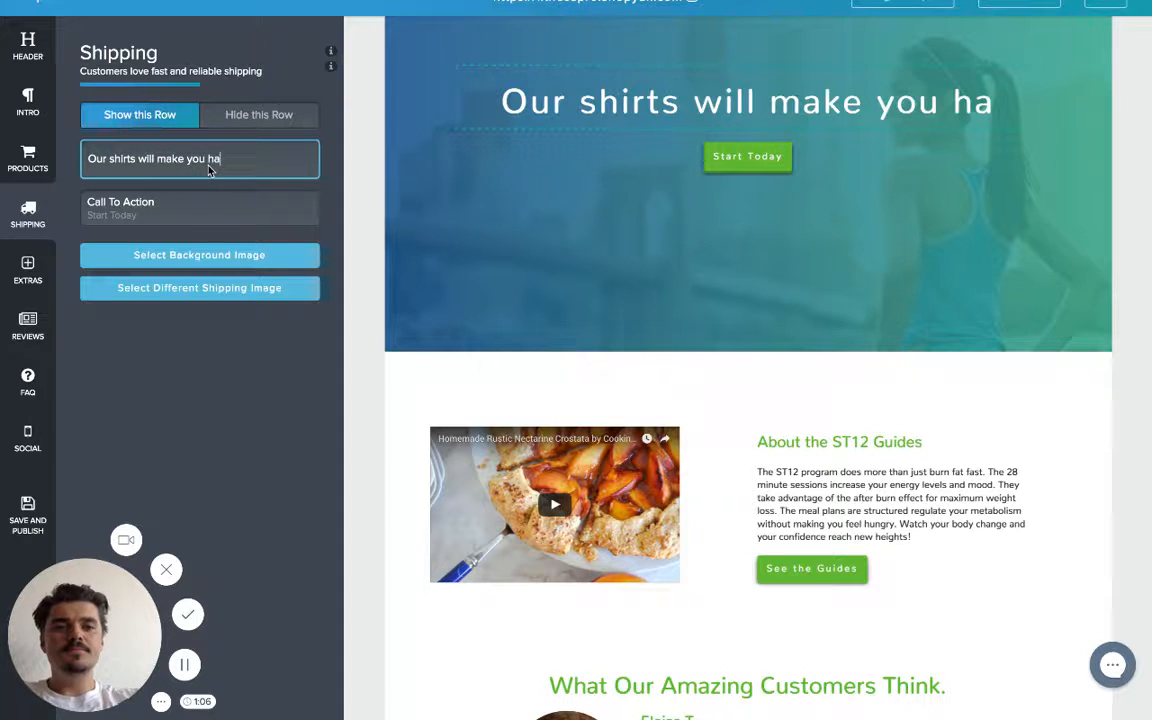
{"action": "type", "text": "ppy. Guar"}
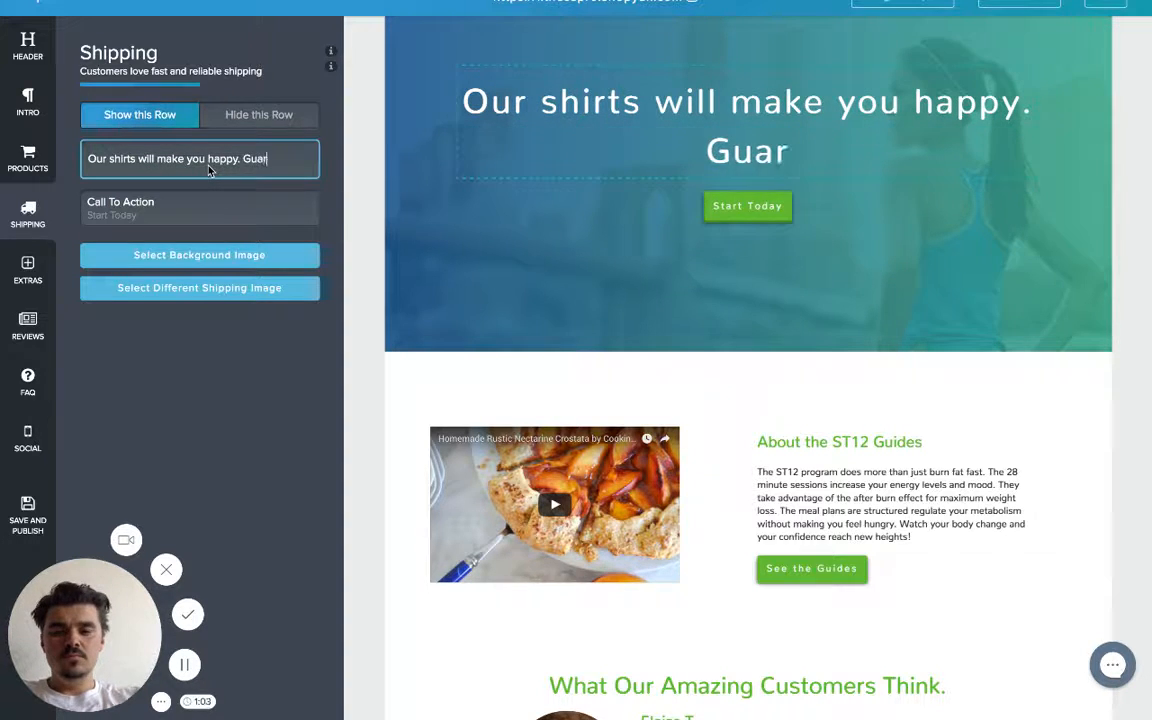
{"action": "type", "text": "anteed for"}
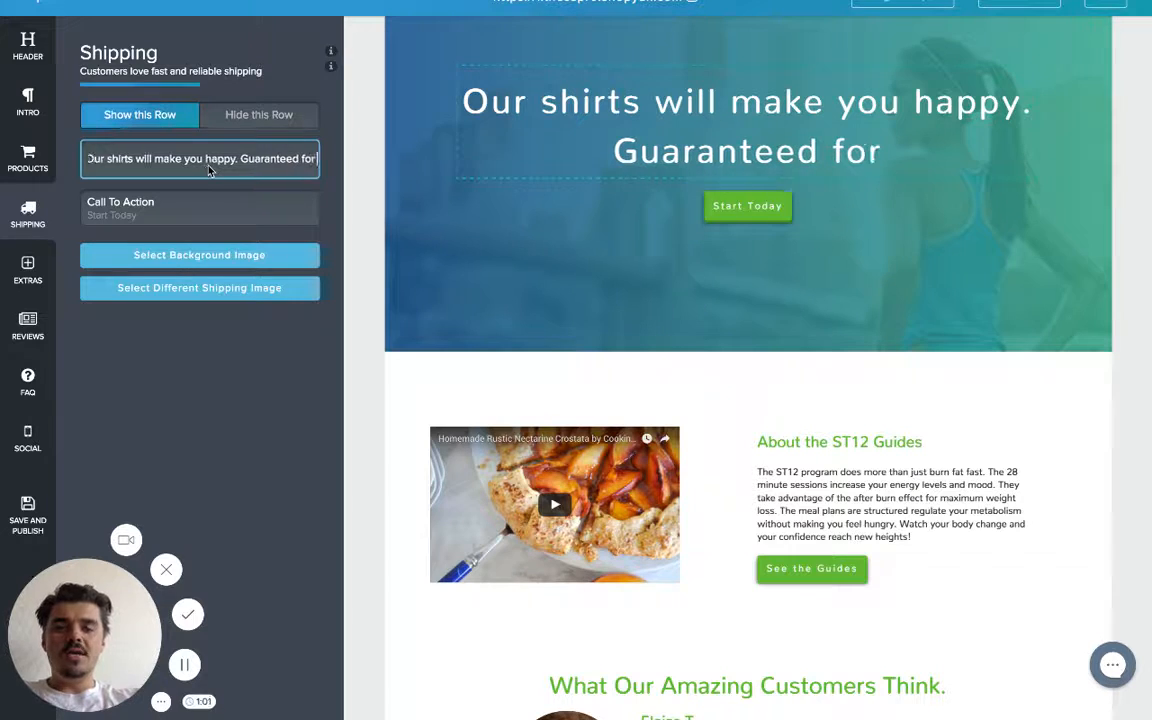
{"action": "type", "text": " 30 days no "}
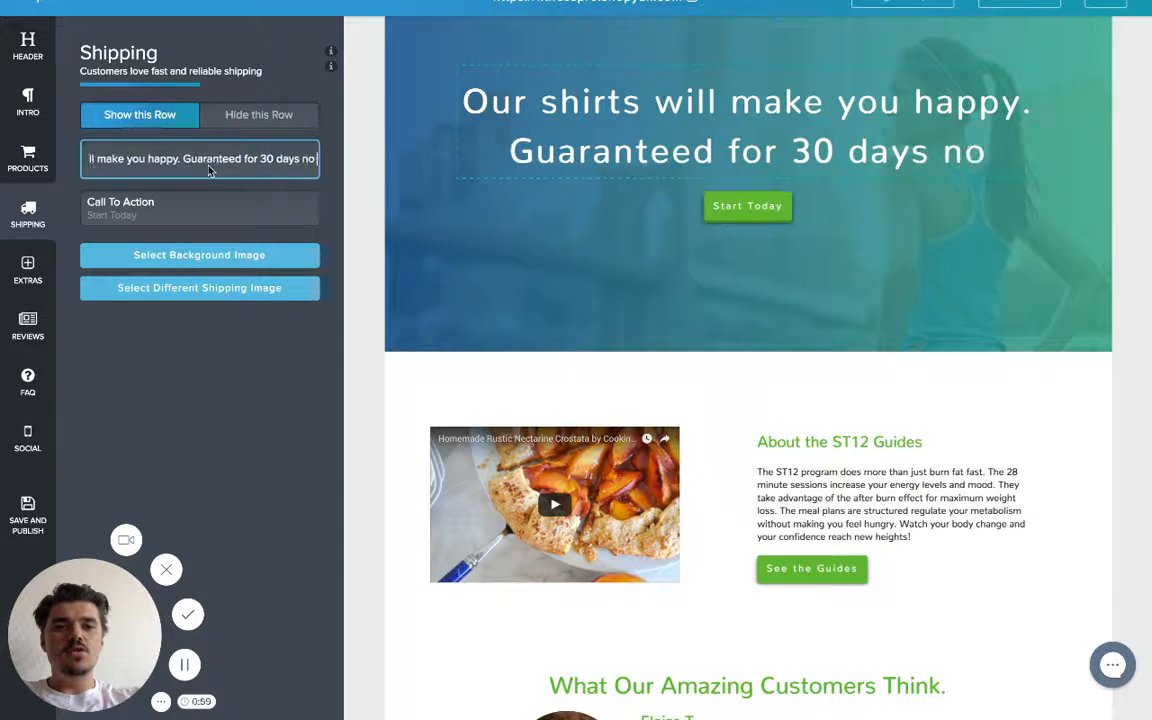
{"action": "type", "text": "hassle returns."}
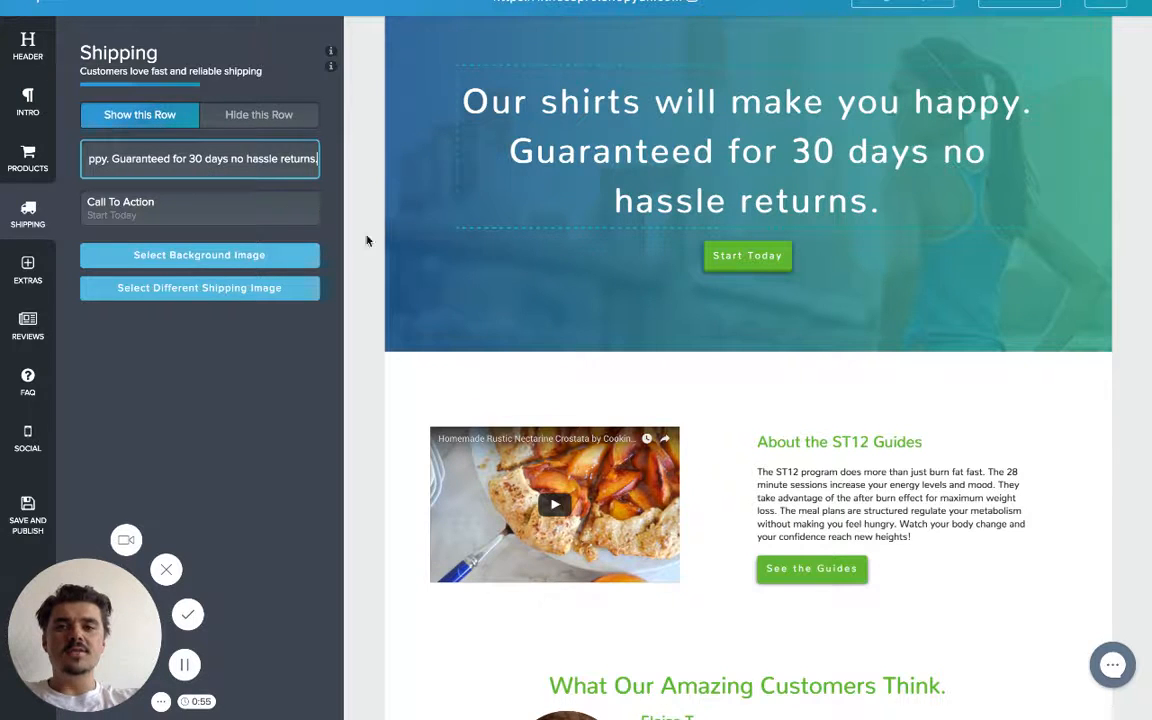
Step: Set the shipping row's call to action to "See the range above" and check it against the products above
{"action": "left_click", "coordinate": [745, 253]}
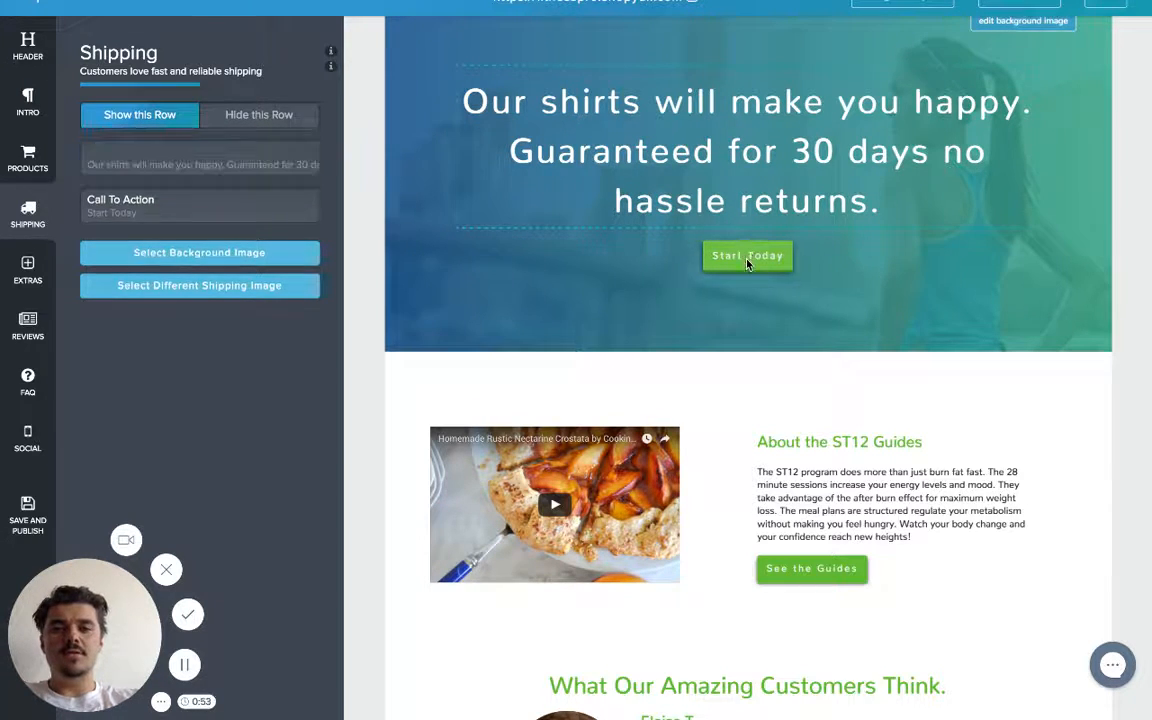
{"action": "triple_click", "coordinate": [210, 213]}
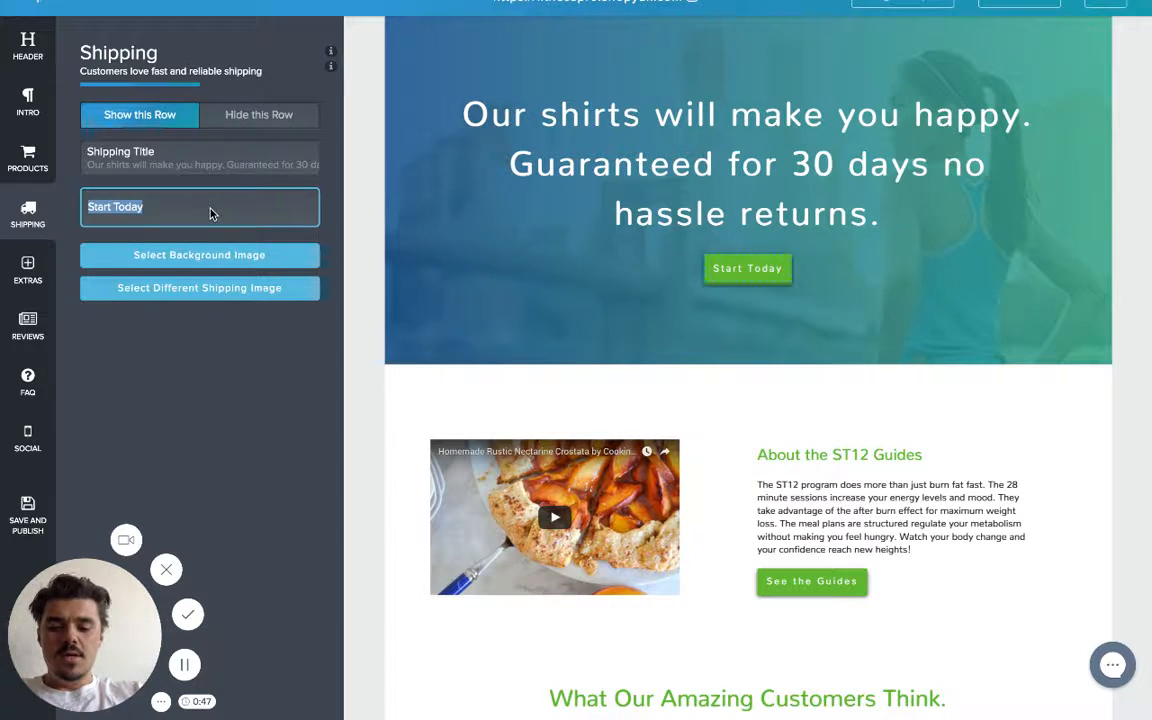
{"action": "type", "text": "See the "}
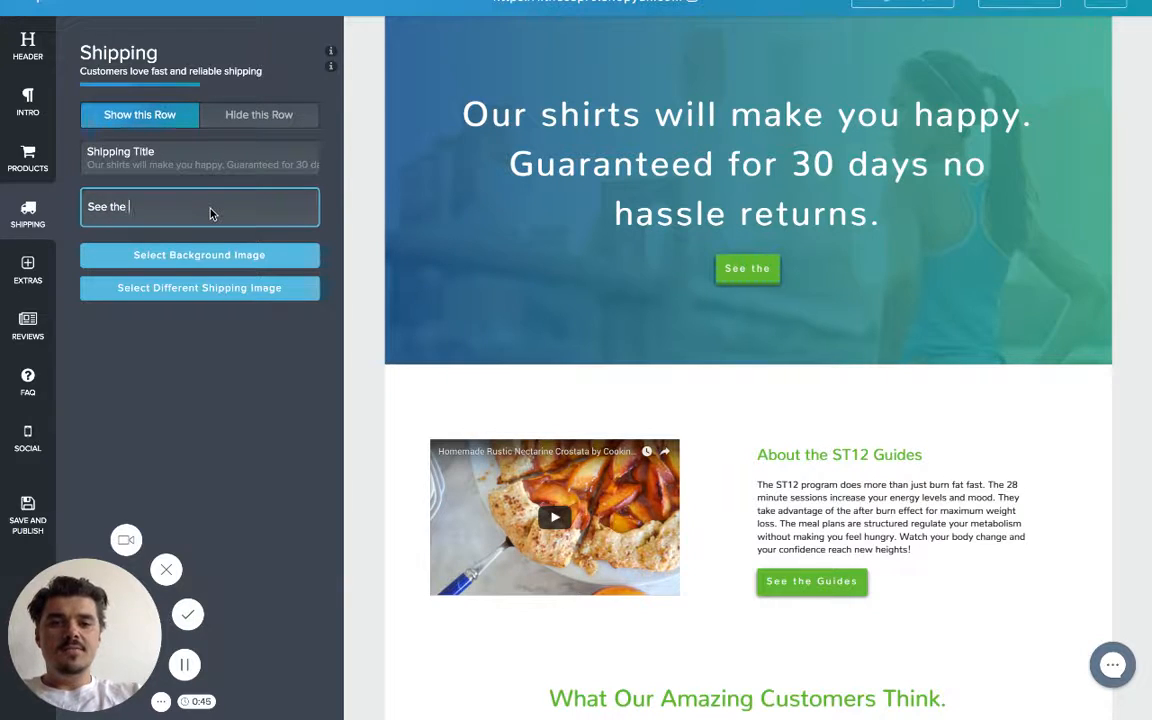
{"action": "type", "text": "fange above"}
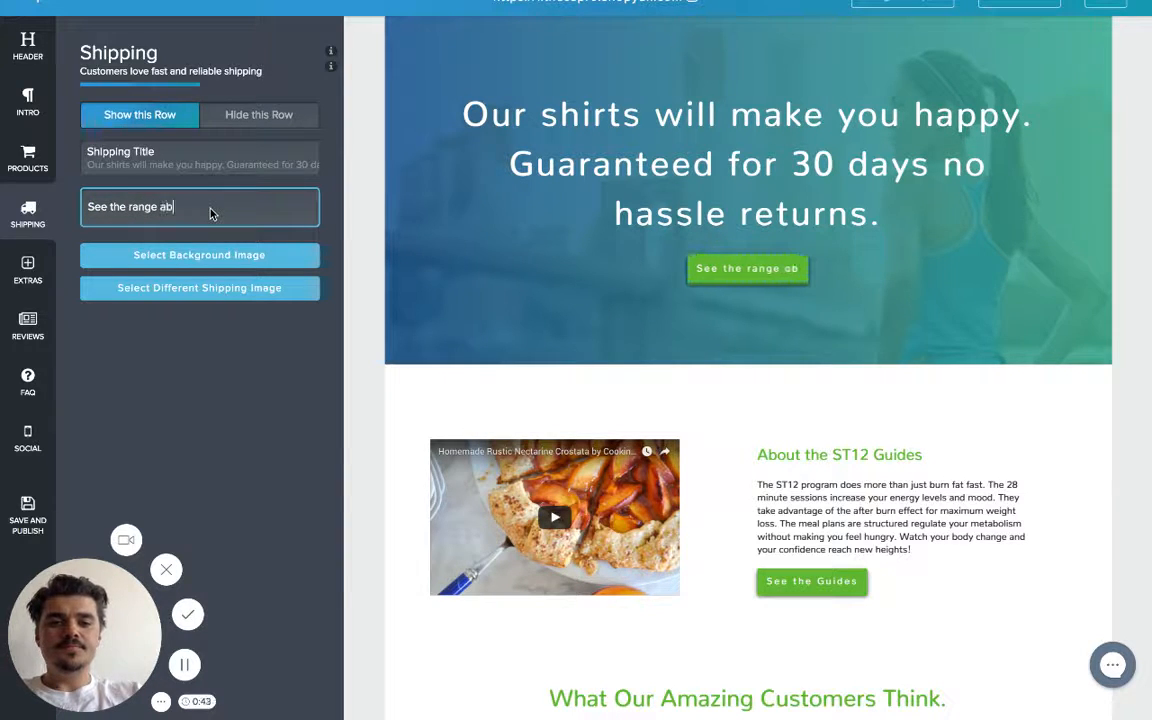
{"action": "left_click", "coordinate": [490, 263]}
{"action": "scroll", "coordinate": [815, 270], "scroll_direction": "up", "scroll_amount": 4}
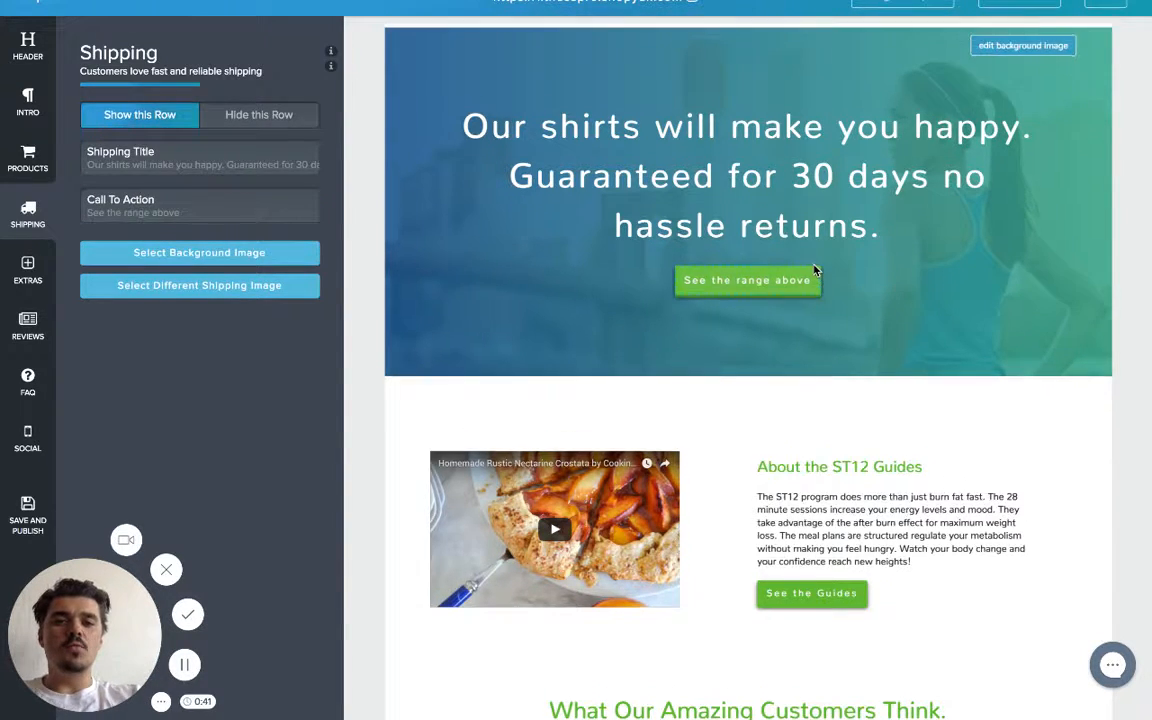
{"action": "scroll", "coordinate": [815, 270], "scroll_direction": "up", "scroll_amount": 2}
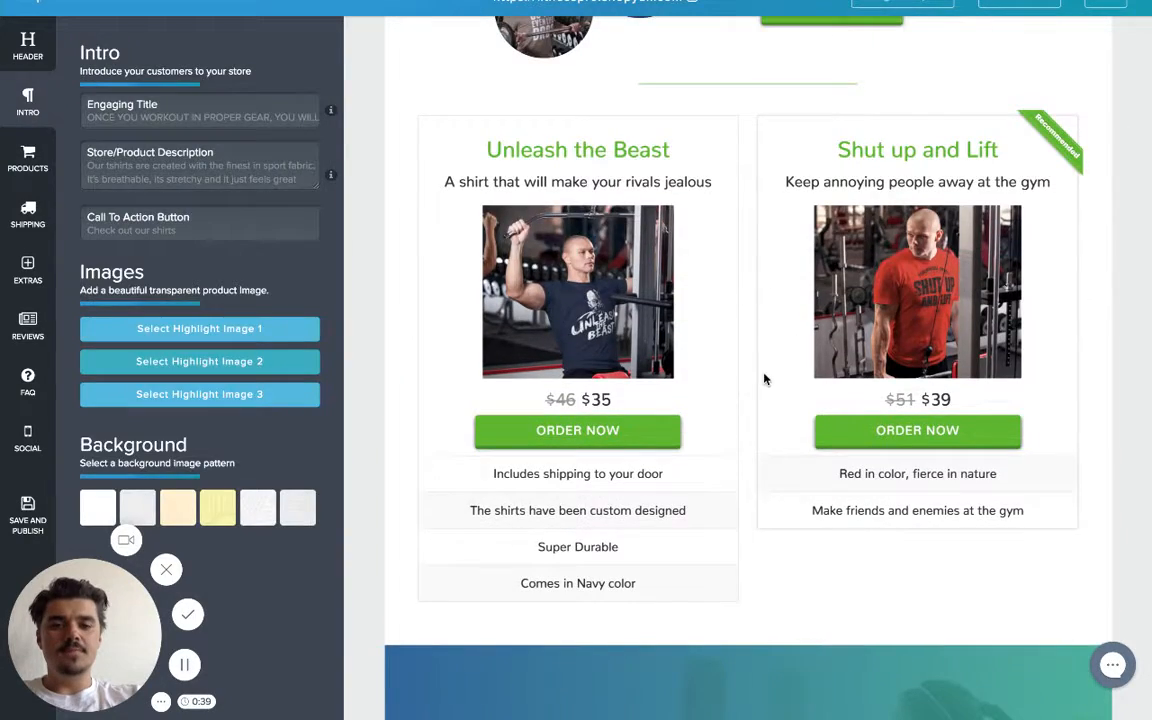
Step: Replace the video row's YouTube video with the Active Wear Lookbook video, using ID Flo3toe7J60 copied from its open YouTube page
{"action": "scroll", "coordinate": [765, 377], "scroll_direction": "down", "scroll_amount": 5}
{"action": "scroll", "coordinate": [765, 377], "scroll_direction": "down", "scroll_amount": 5}
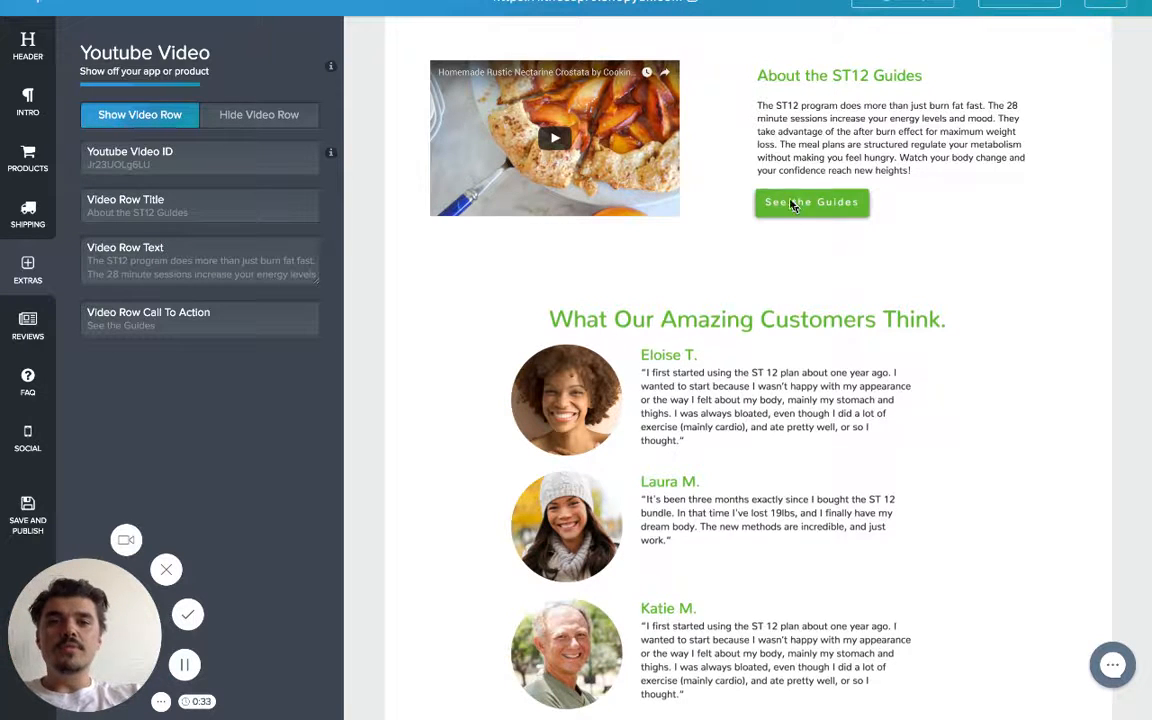
{"action": "mouse_move", "coordinate": [465, 6]}
{"action": "left_click", "coordinate": [478, 37]}
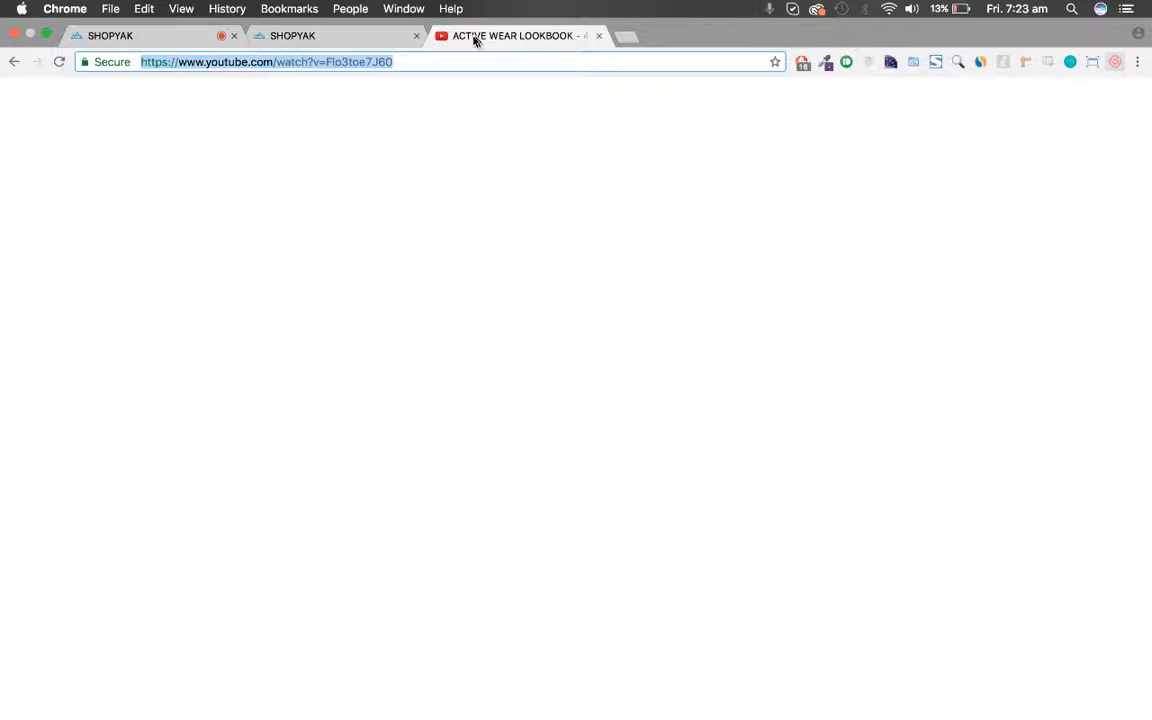
{"action": "left_click", "coordinate": [405, 62]}
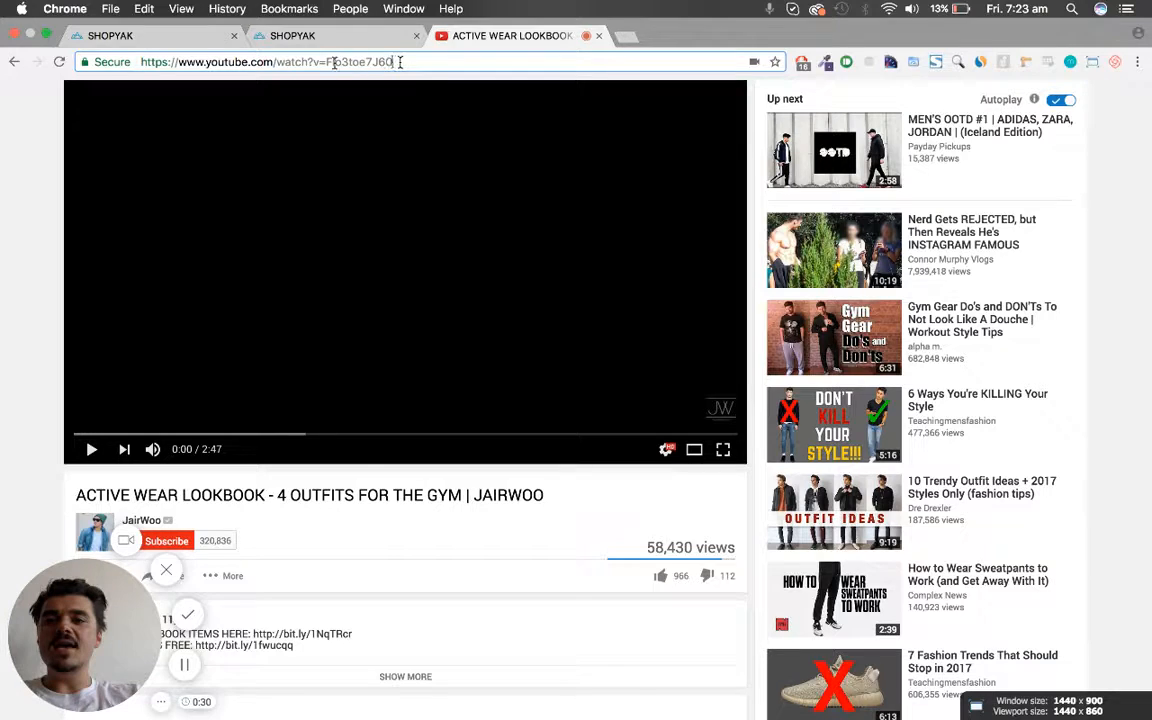
{"action": "double_click", "coordinate": [395, 62]}
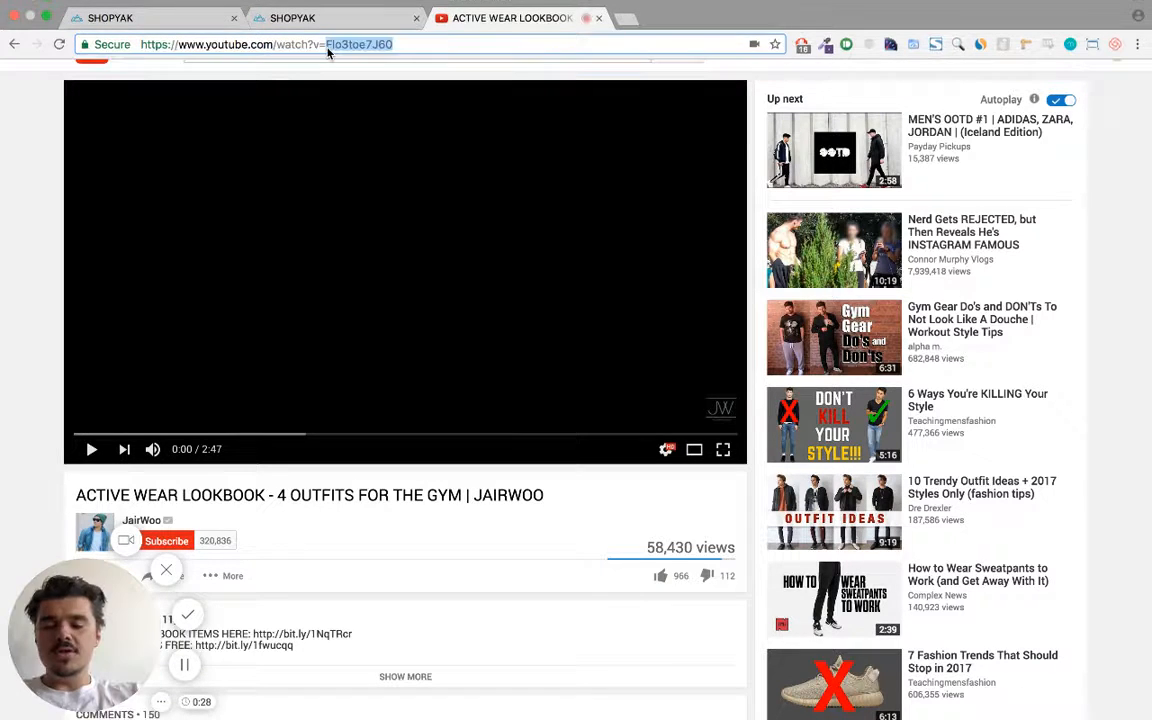
{"action": "left_click", "coordinate": [150, 36]}
{"action": "double_click", "coordinate": [238, 171]}
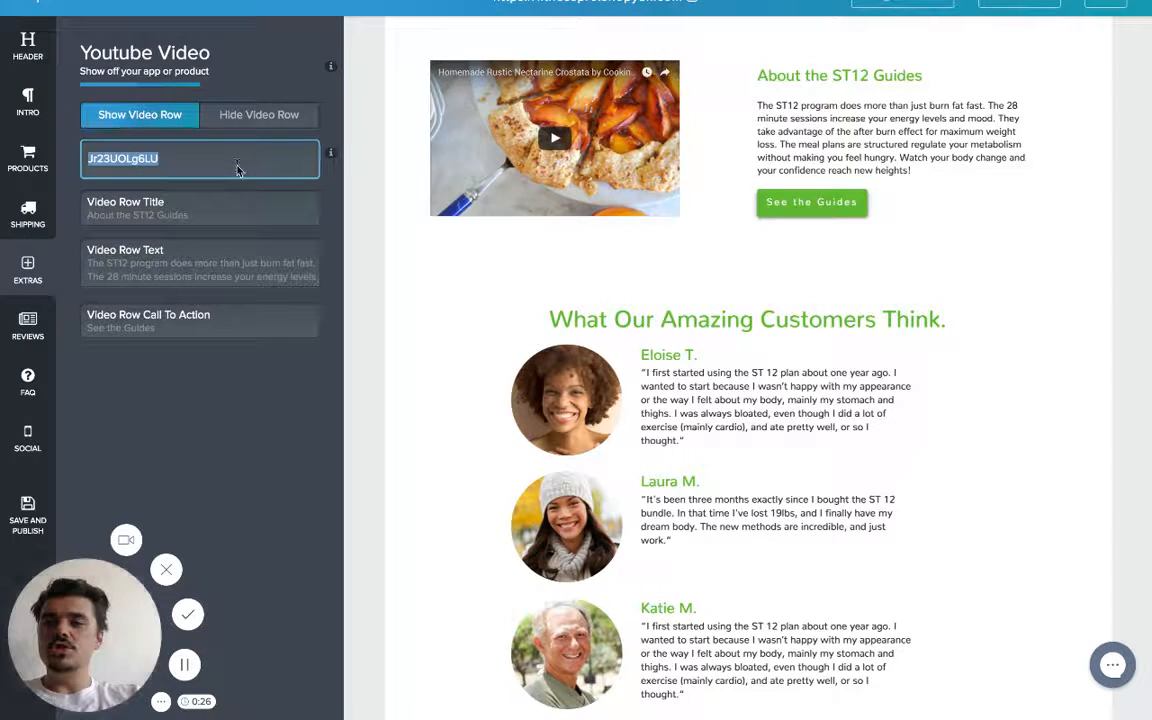
{"action": "type", "text": "Flo3toe7J60"}
{"action": "left_click", "coordinate": [336, 187]}
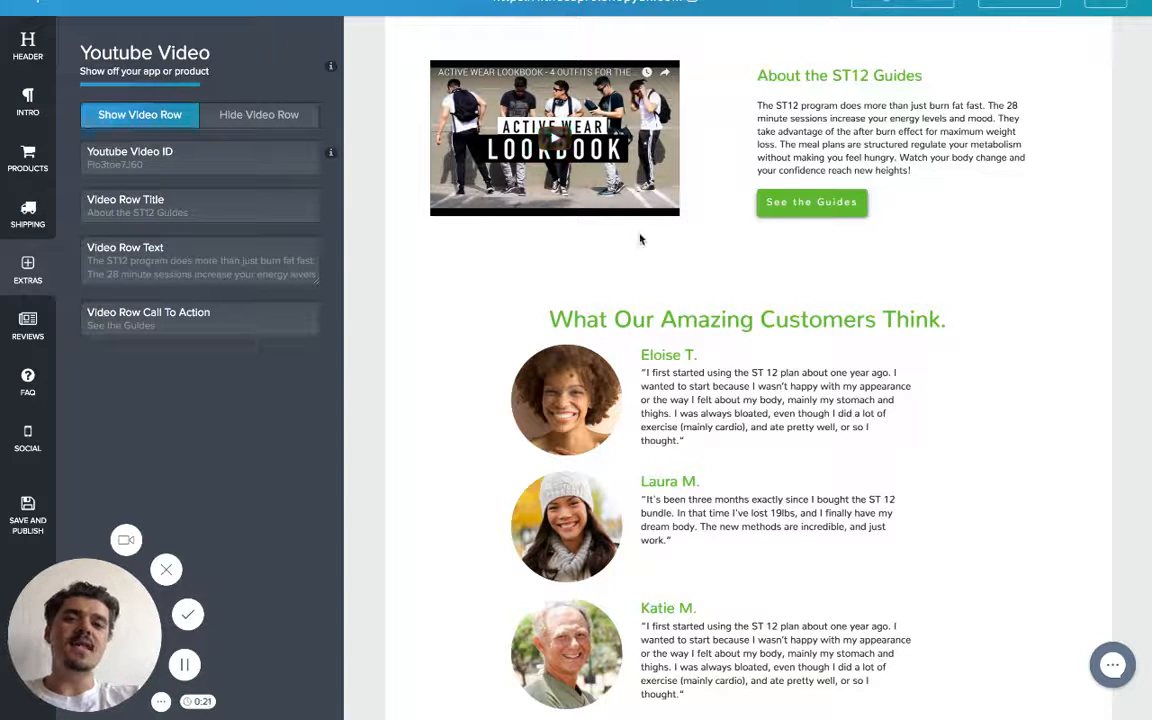
Step: Hide the YouTube video row from the store page
{"action": "scroll", "coordinate": [700, 194], "scroll_direction": "up", "scroll_amount": 1}
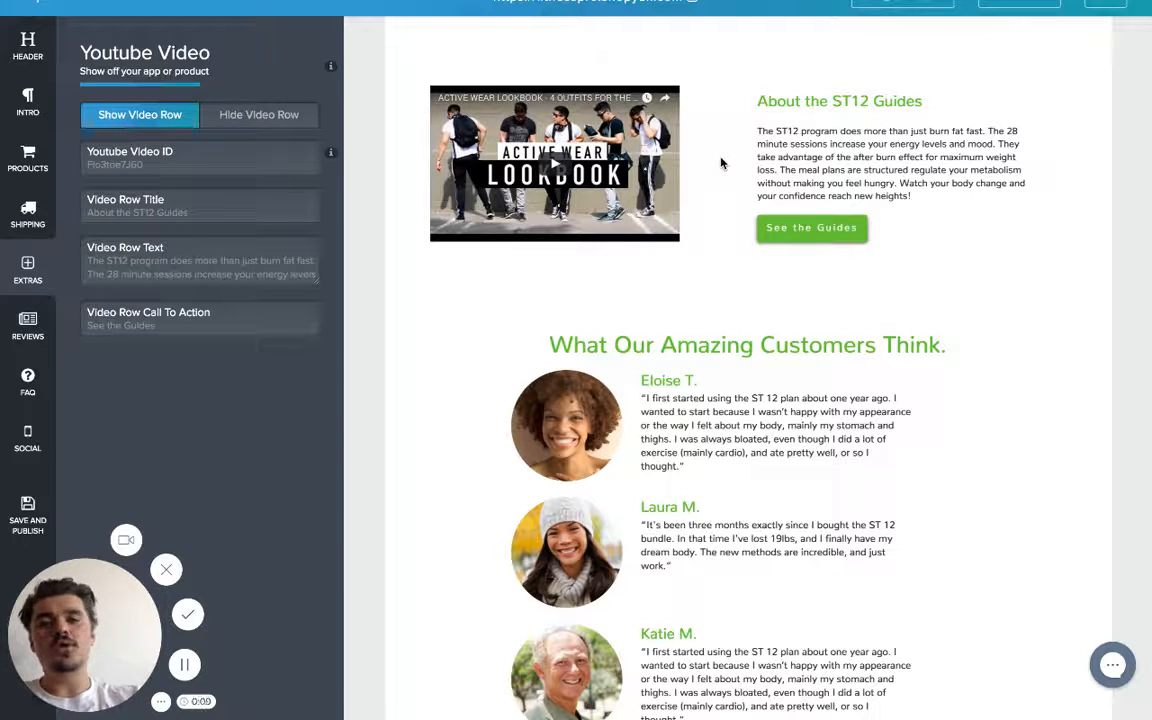
{"action": "scroll", "coordinate": [722, 163], "scroll_direction": "up", "scroll_amount": 1}
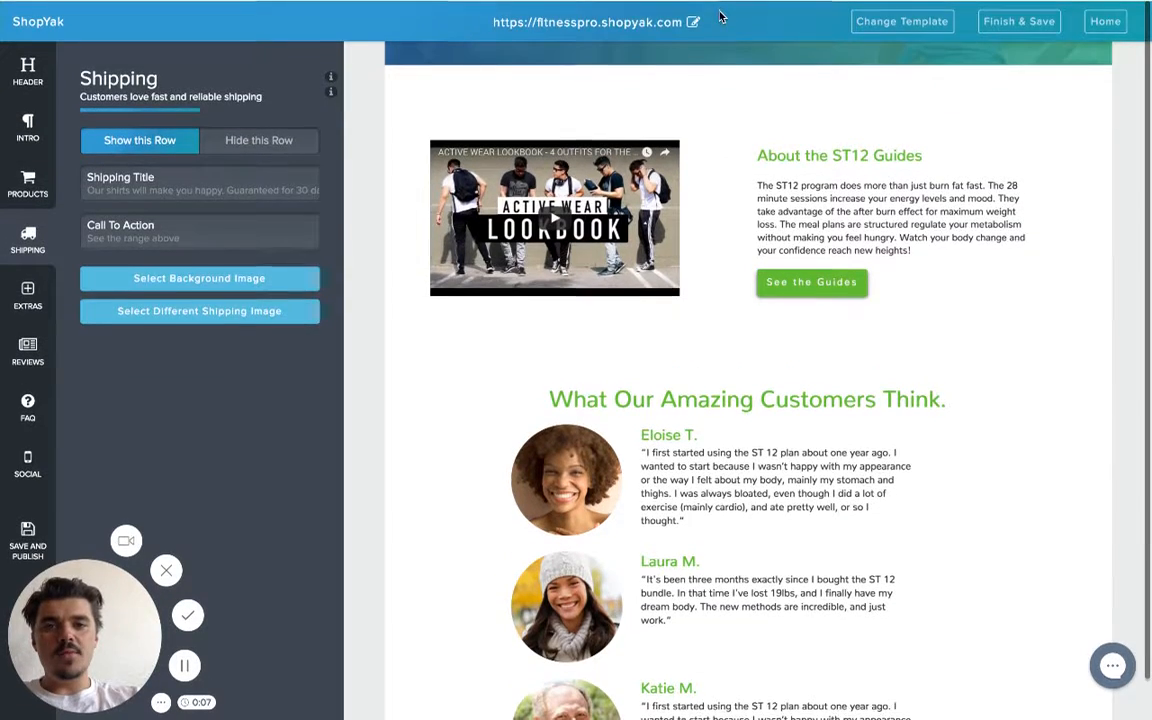
{"action": "scroll", "coordinate": [719, 150], "scroll_direction": "down", "scroll_amount": 3}
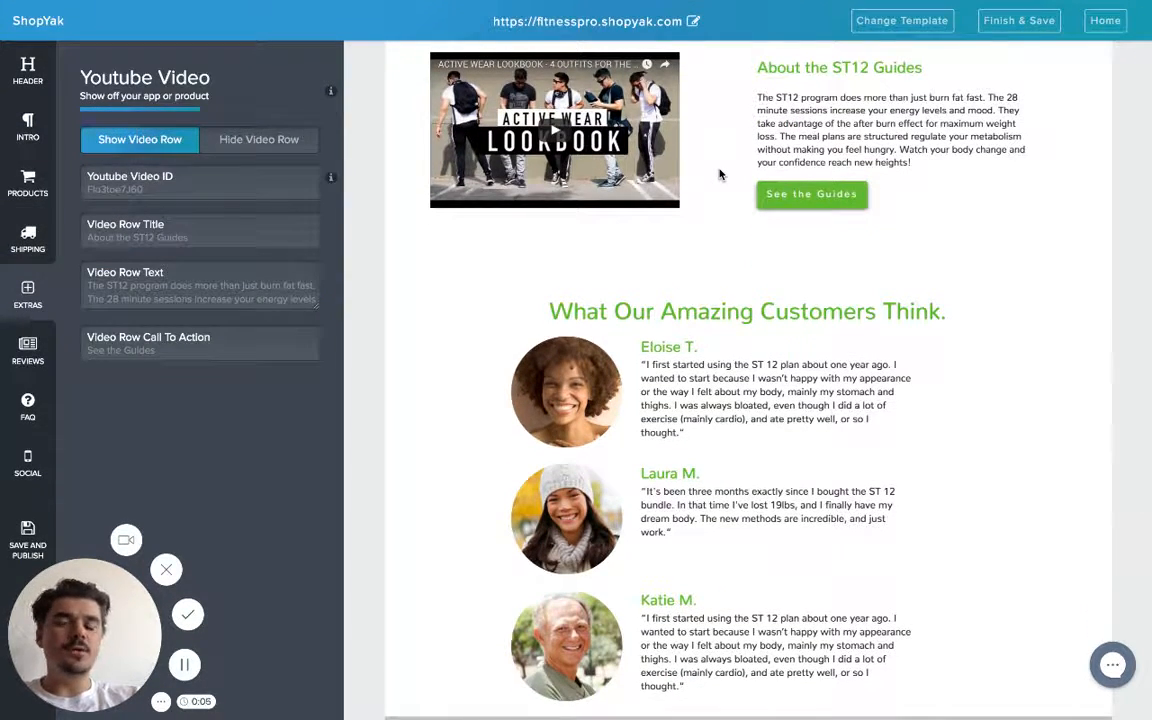
{"action": "left_click", "coordinate": [290, 146]}
{"action": "scroll", "coordinate": [967, 193], "scroll_direction": "up", "scroll_amount": 3}
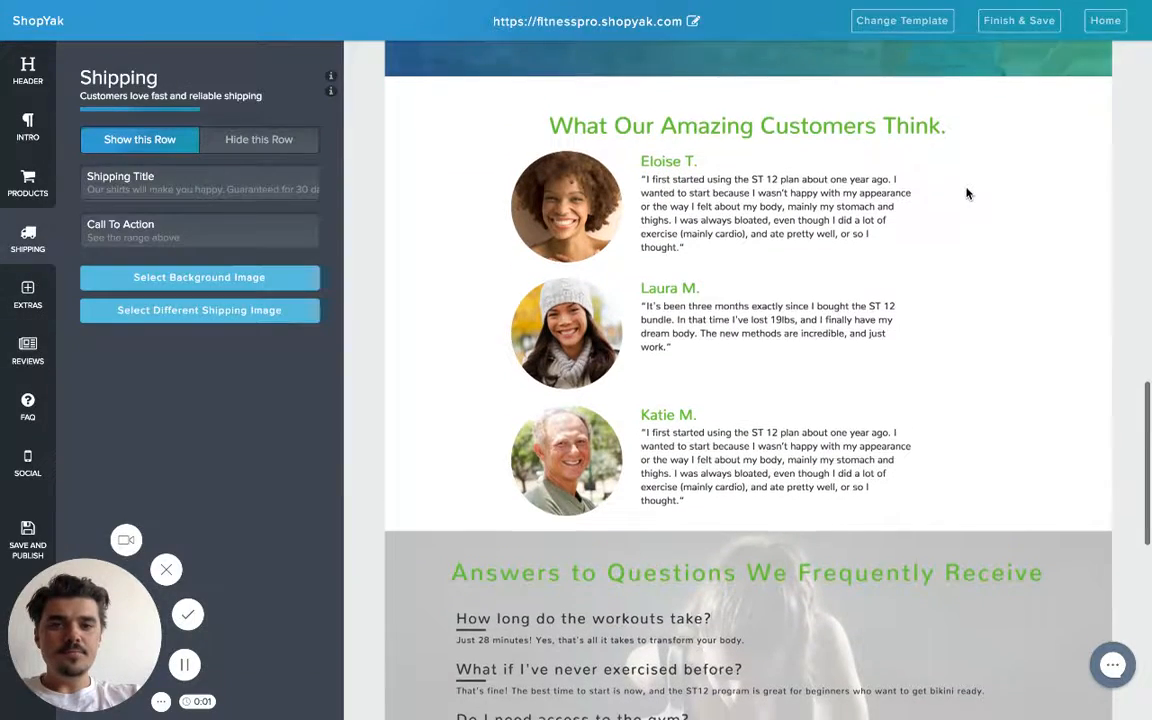